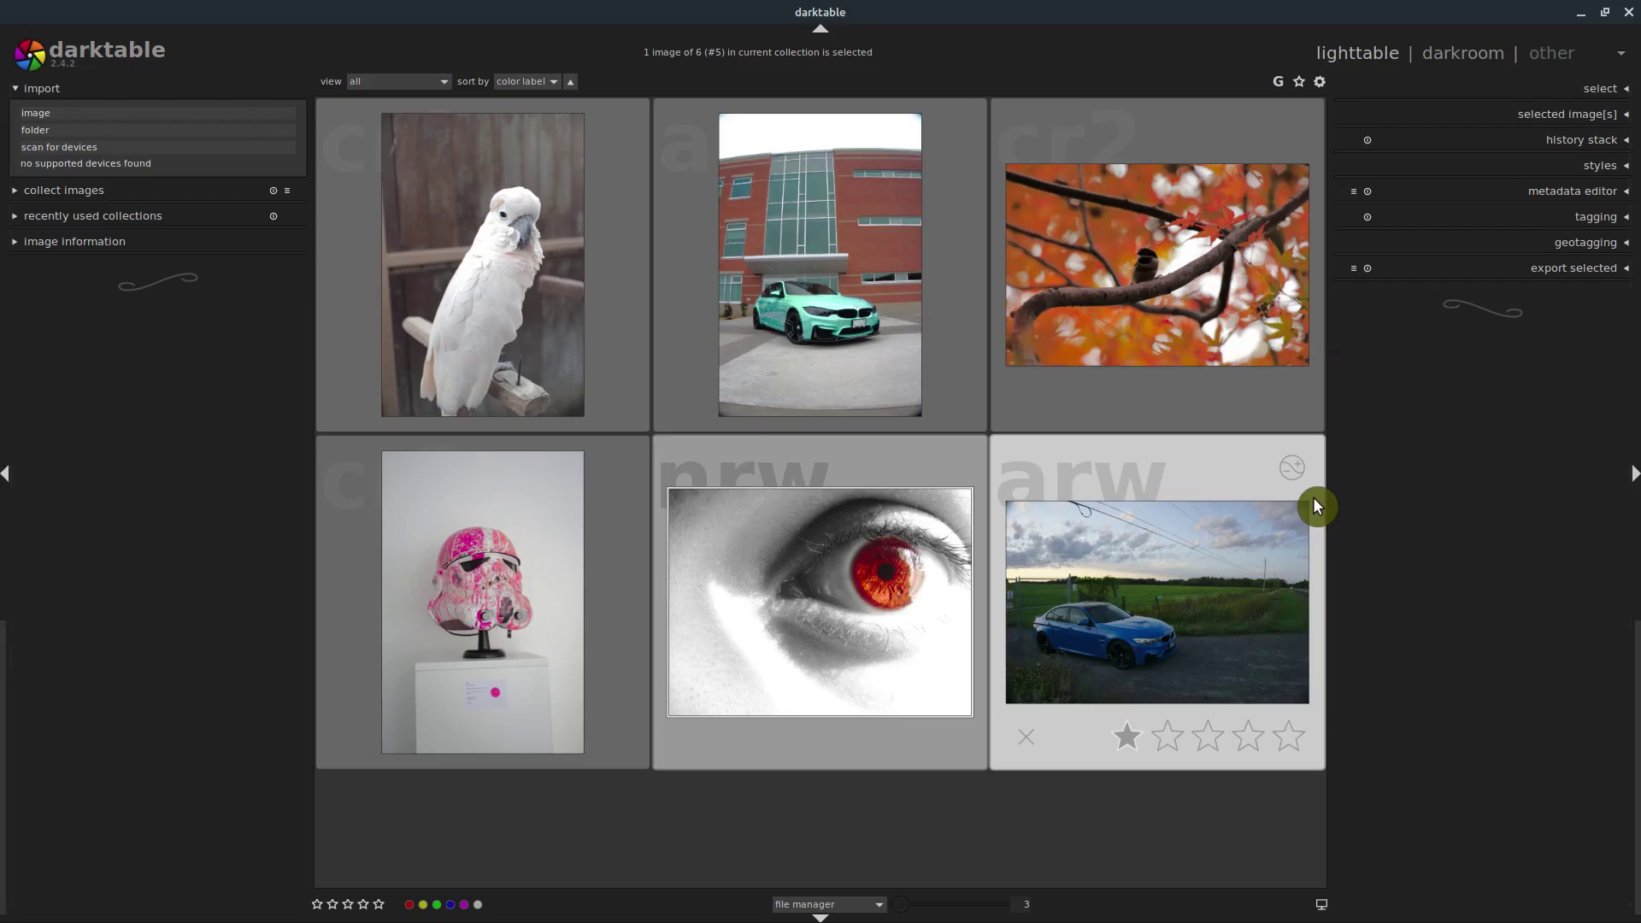
Enter the darkroom from the eye photo, then switch to the blue car photo in the filmstrip
double_click(836, 602)
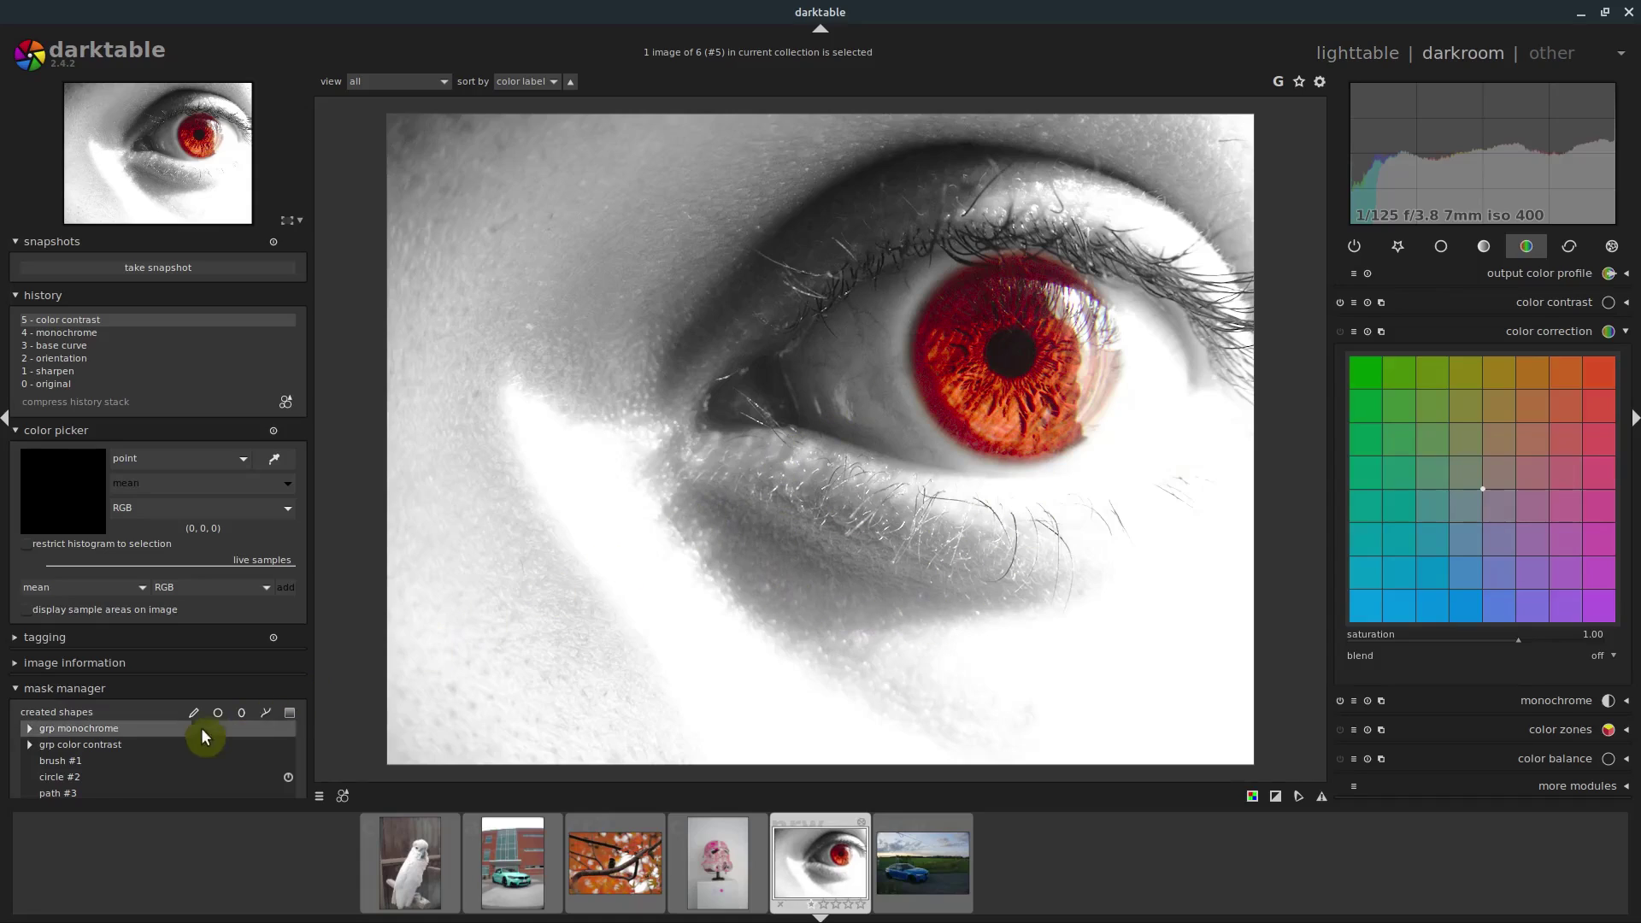
left_click(66, 777)
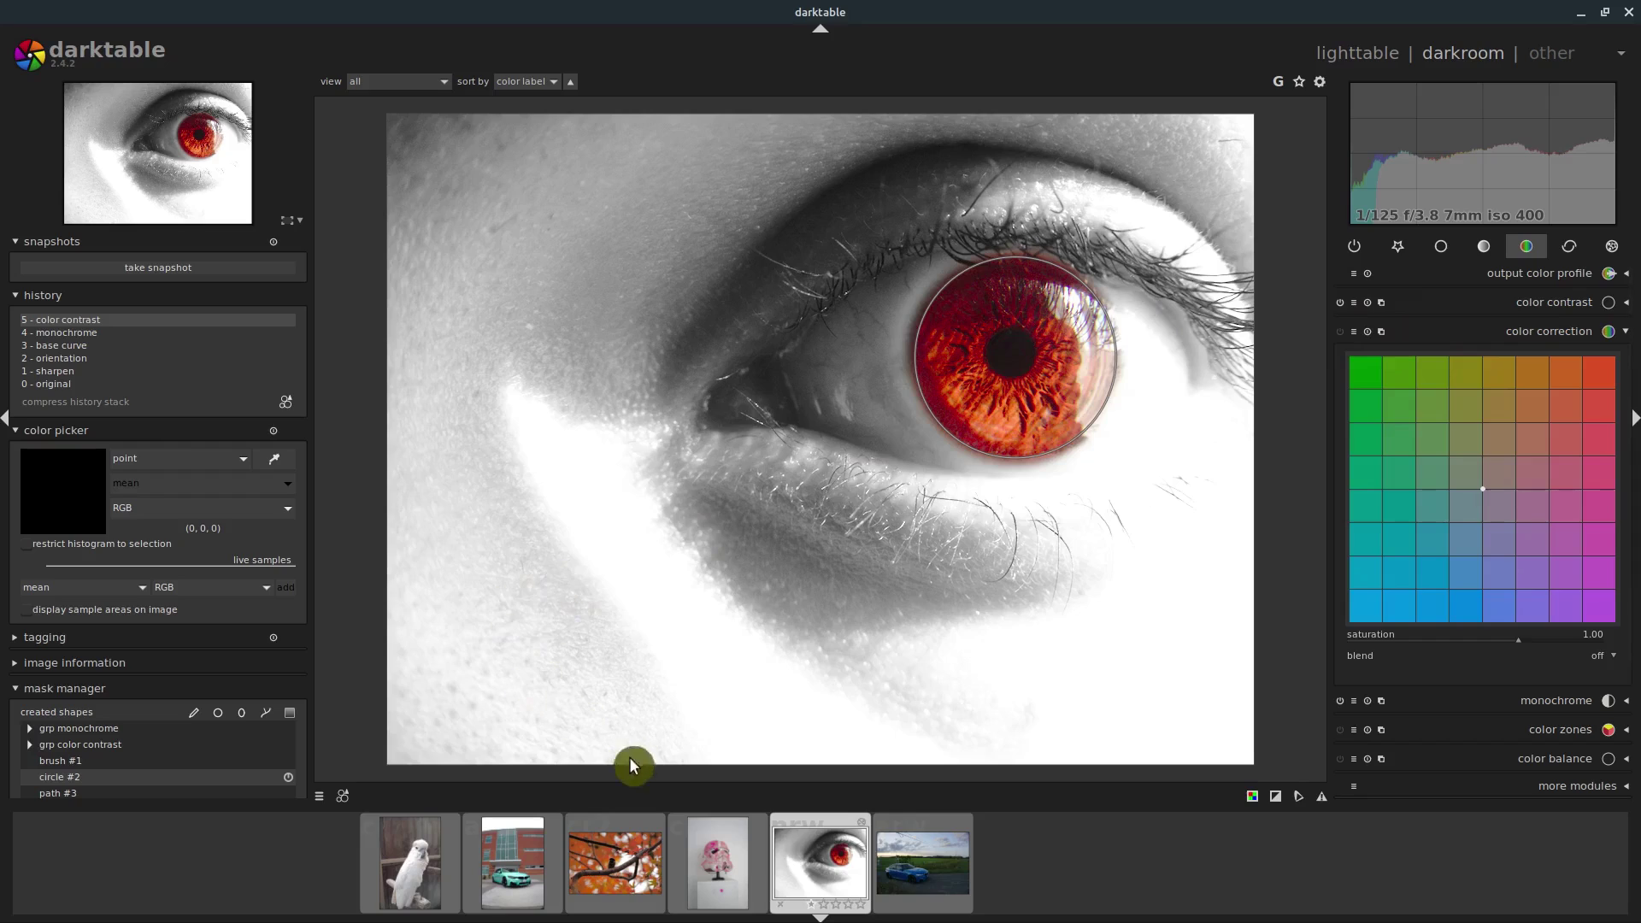
left_click(887, 847)
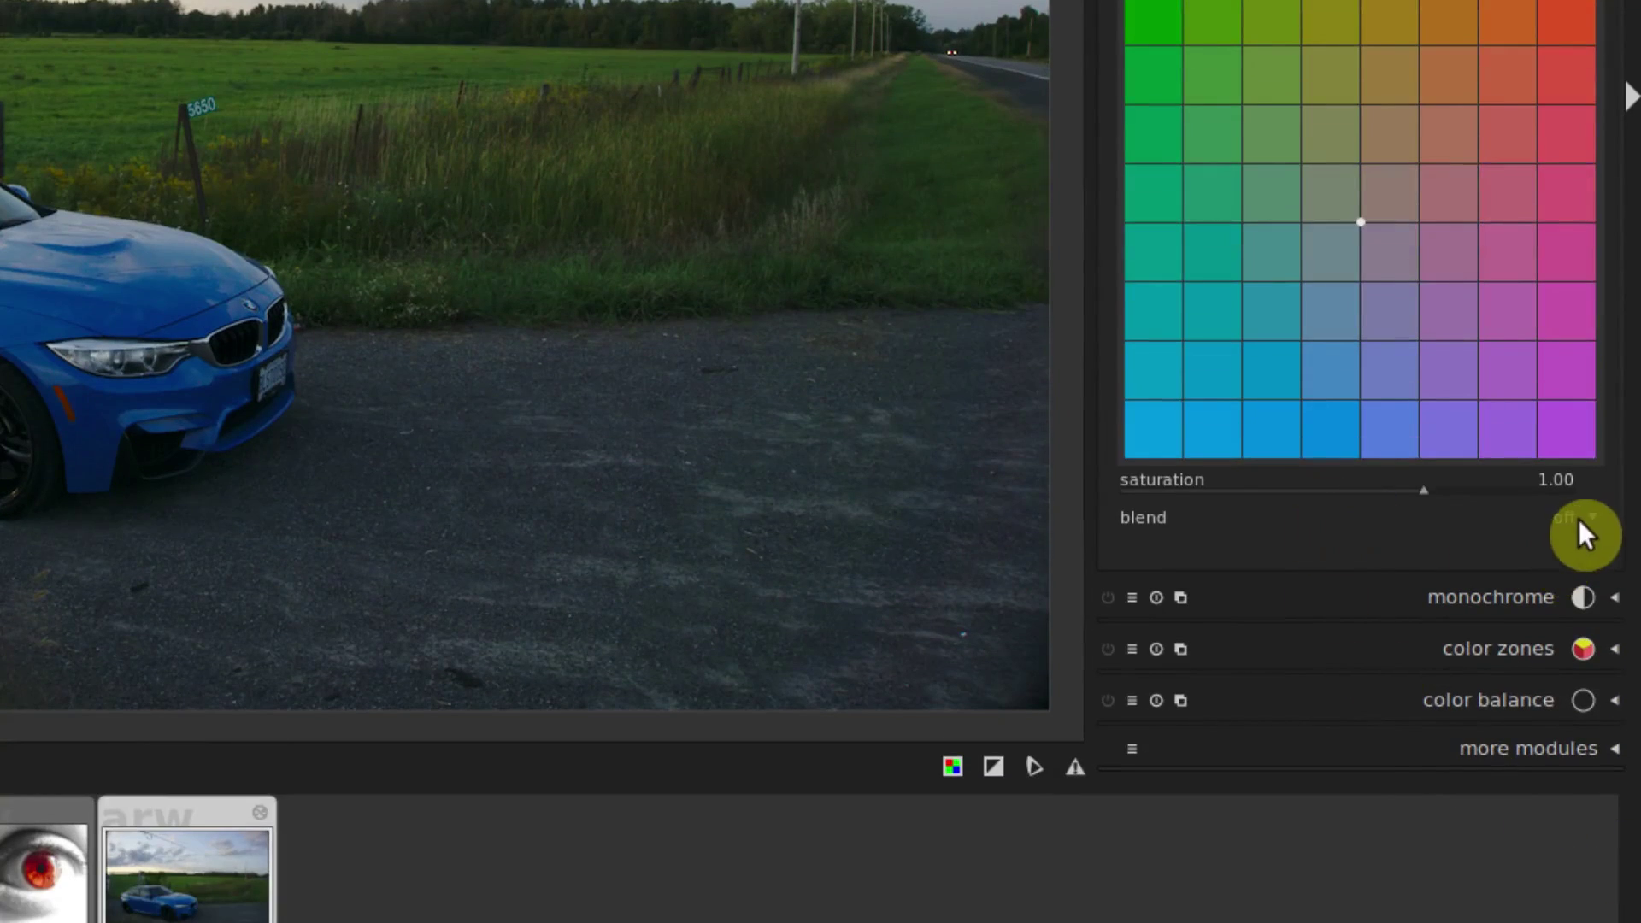
Blend color correction through a parametric mask keyed on hue, lowering the upper input limit to 258
left_click(1579, 520)
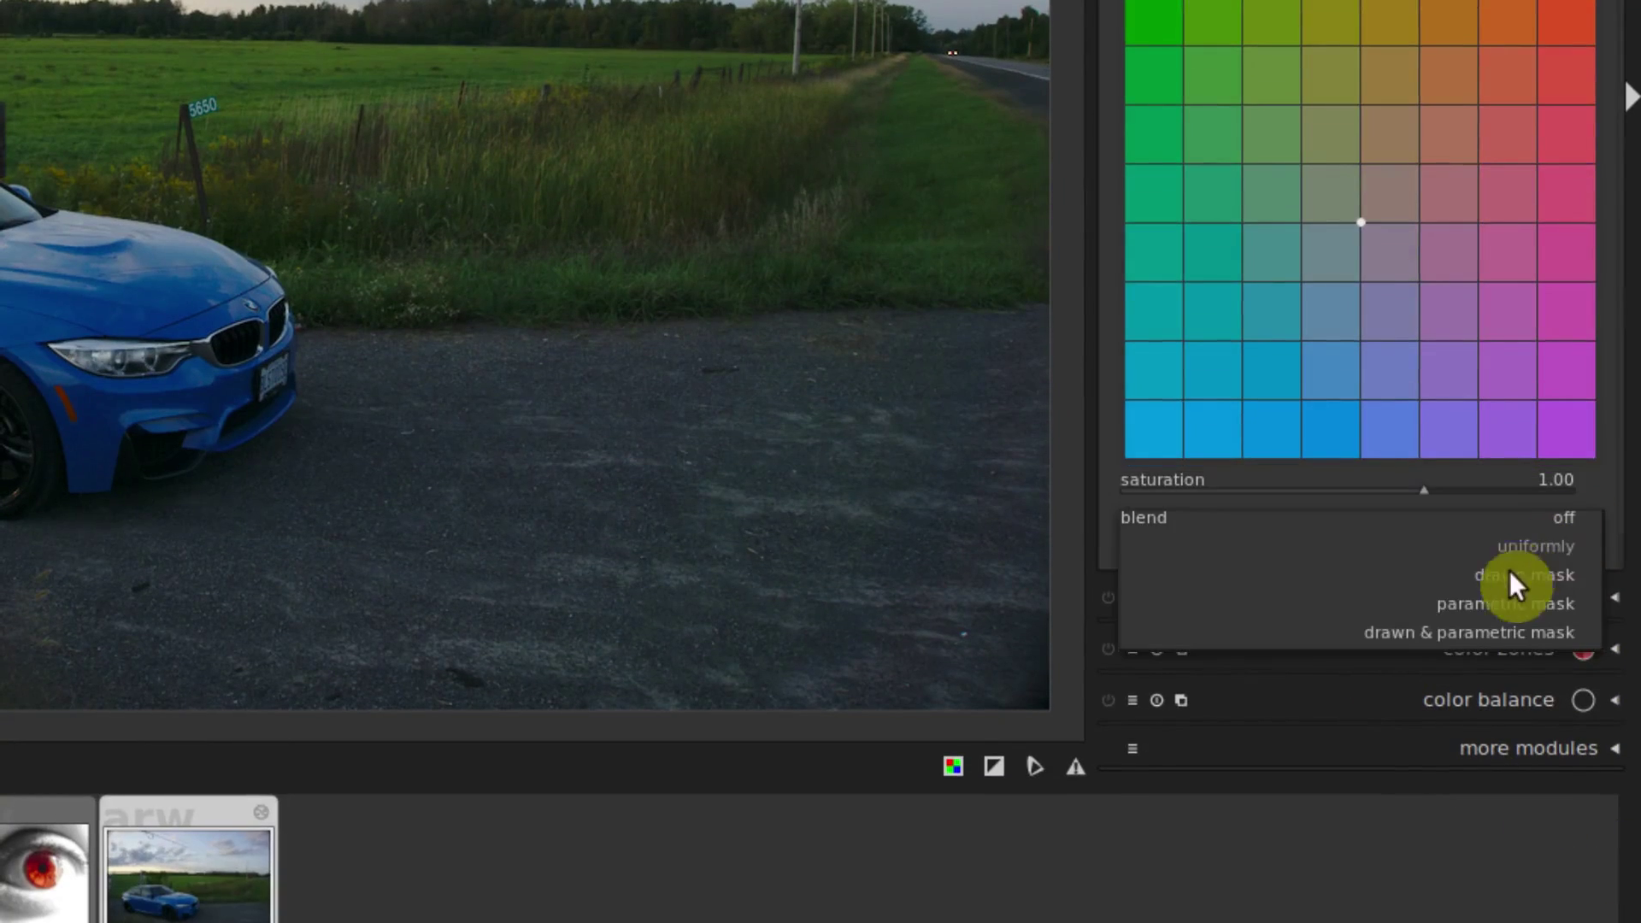
left_click(1485, 604)
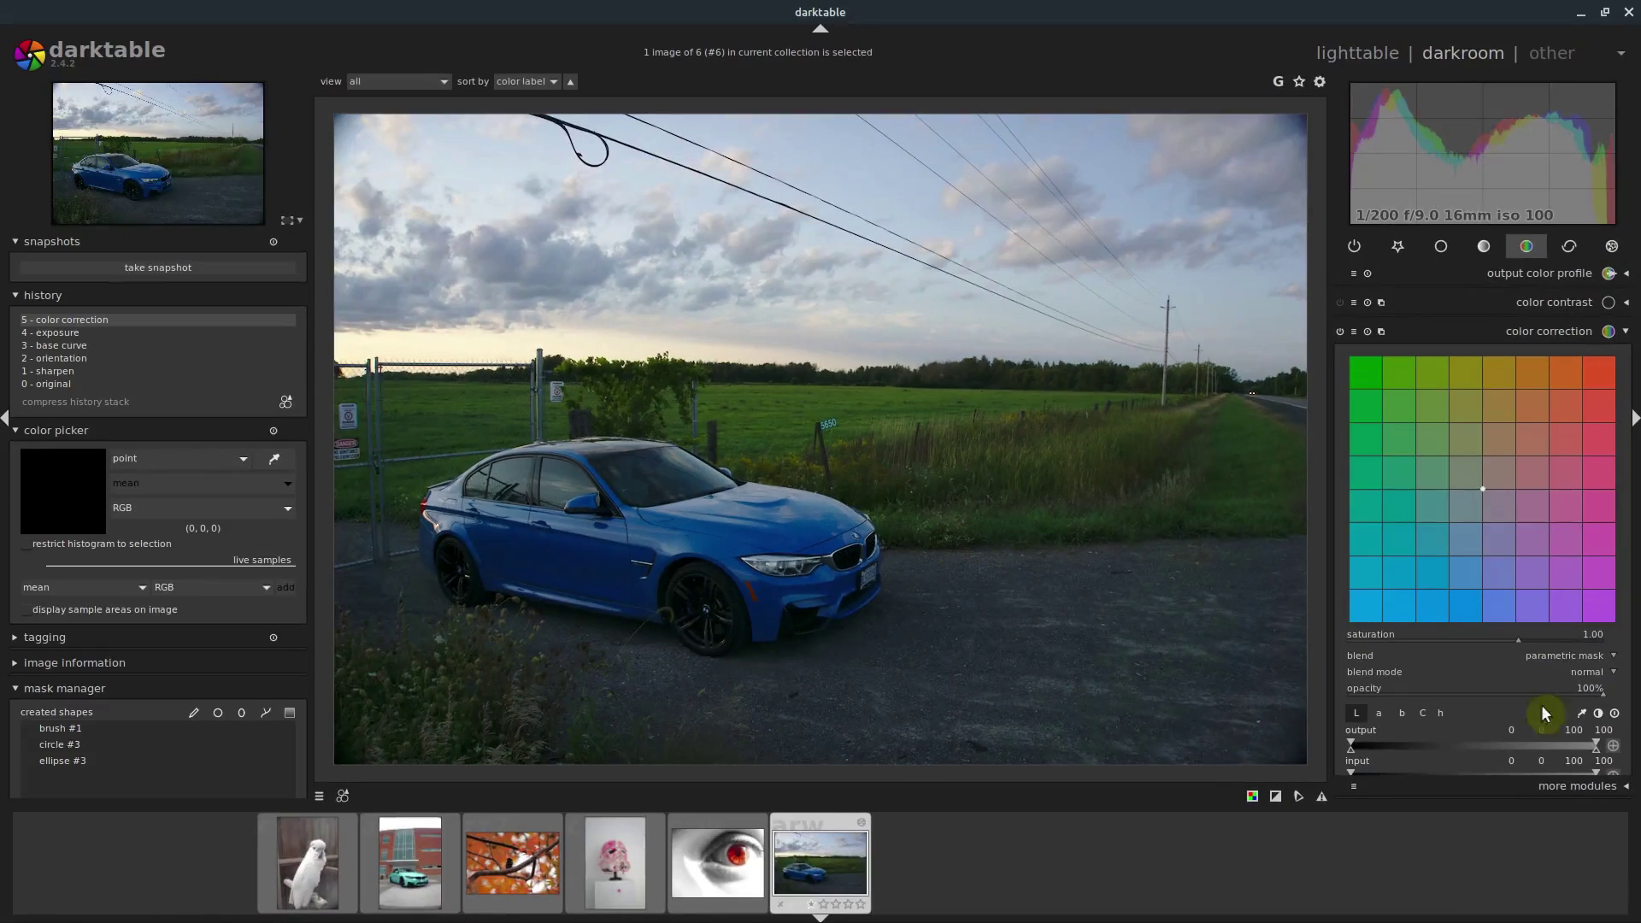
scroll(1619, 712, "down", 5)
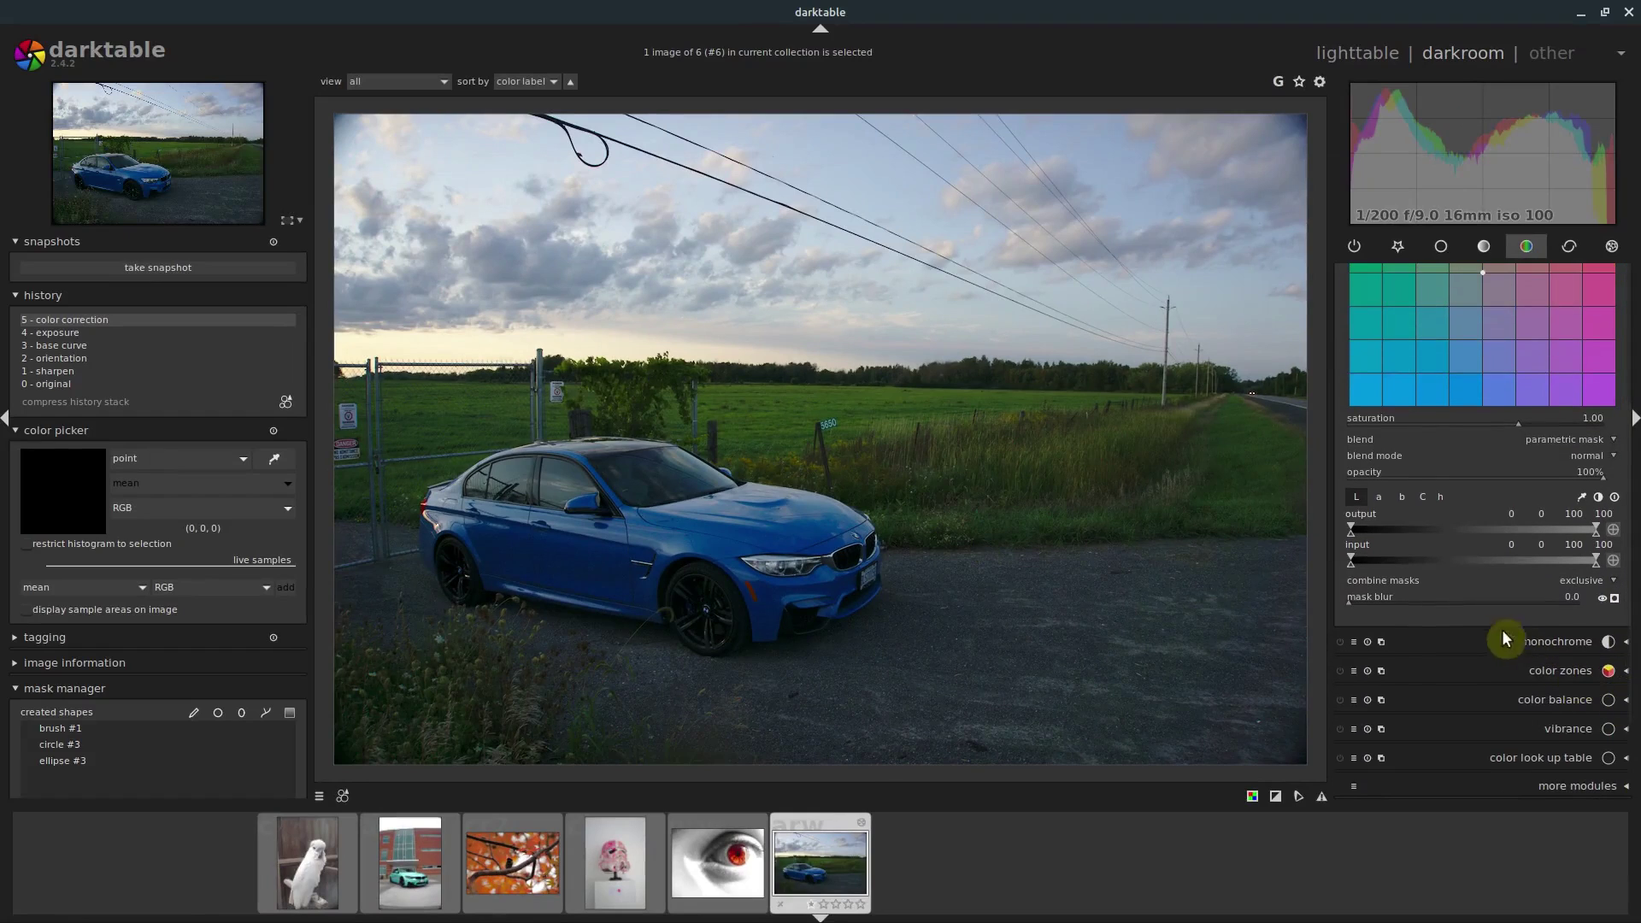
left_click(1441, 496)
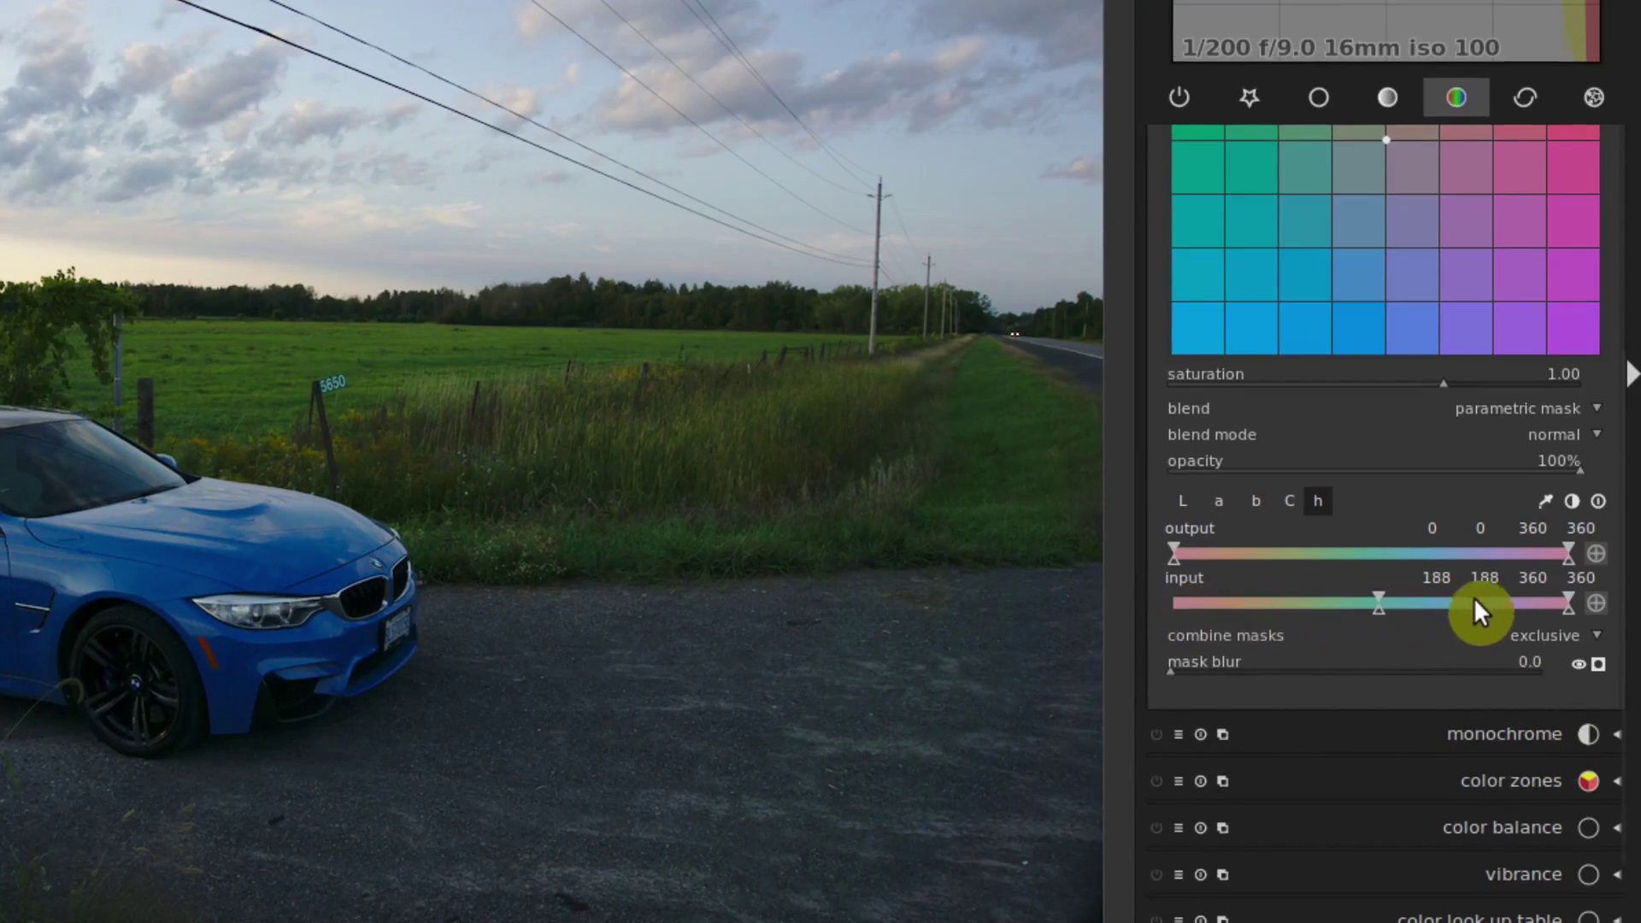
left_click_drag(1566, 596, 1454, 596)
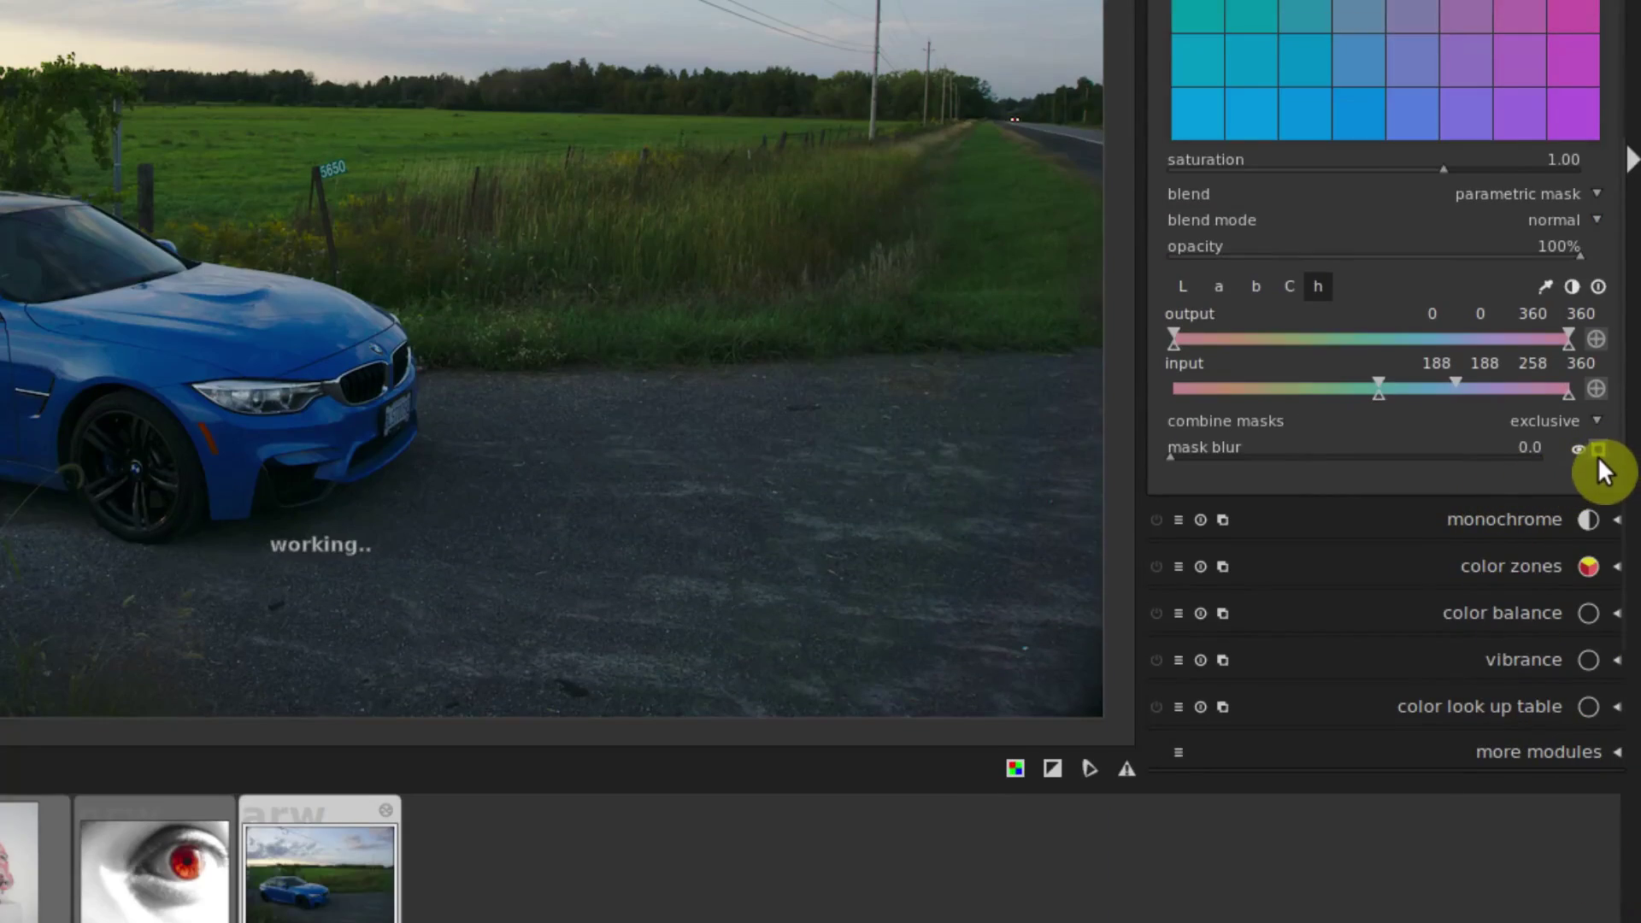
Show the yellow mask overlay, narrow the input hue range to 215–240, and move a tint point
left_click(1597, 450)
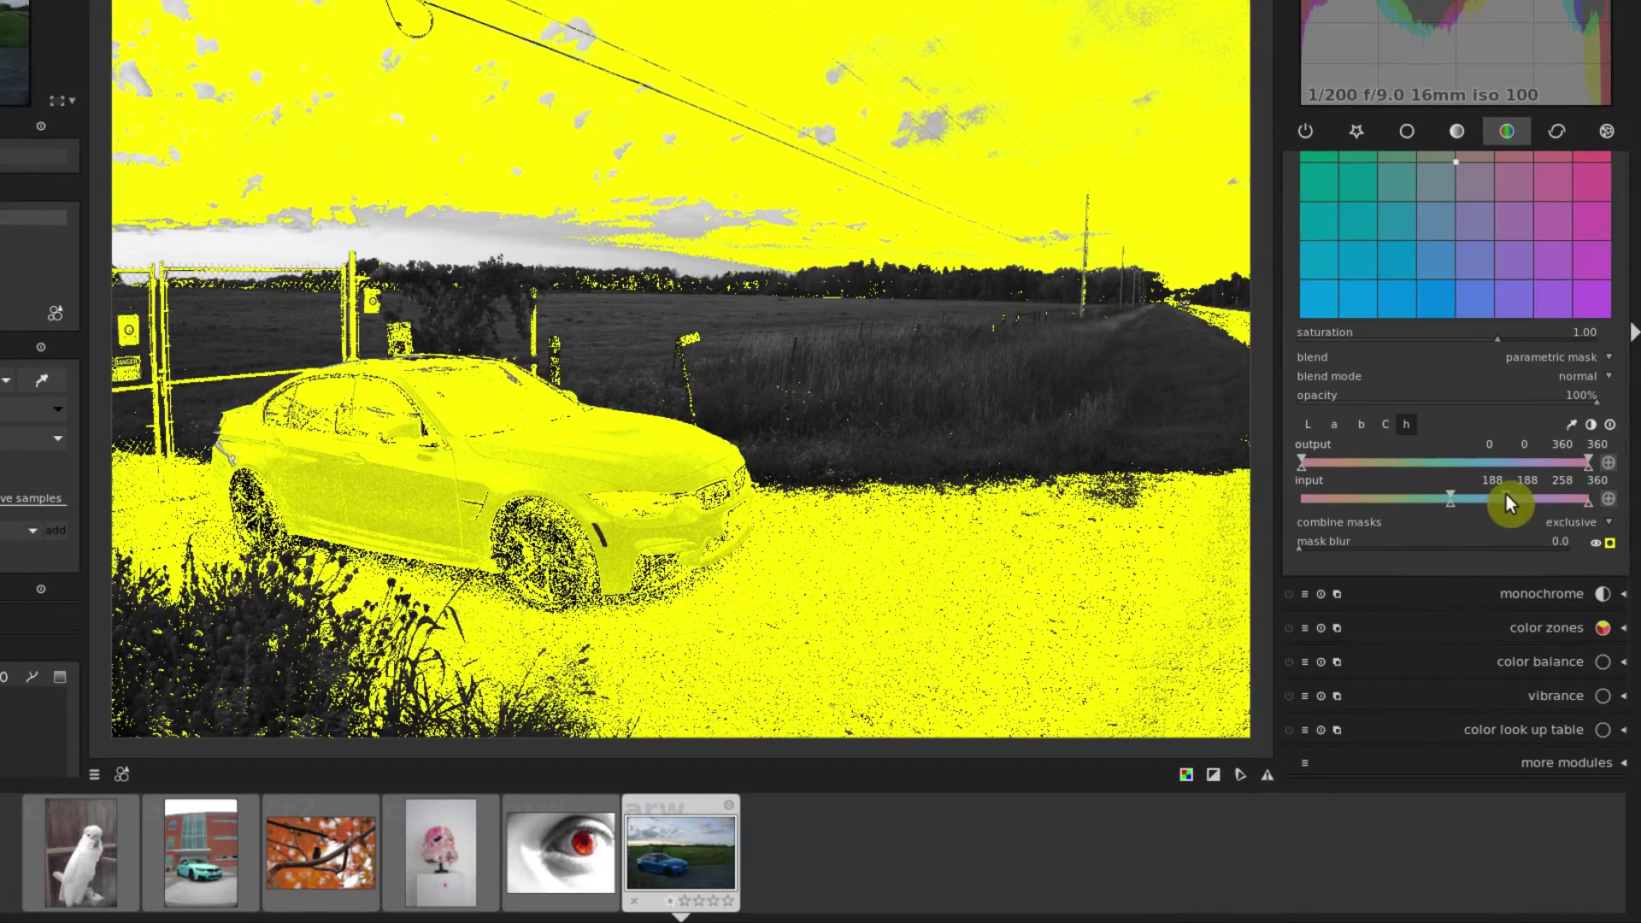
left_click_drag(1505, 495, 1472, 497)
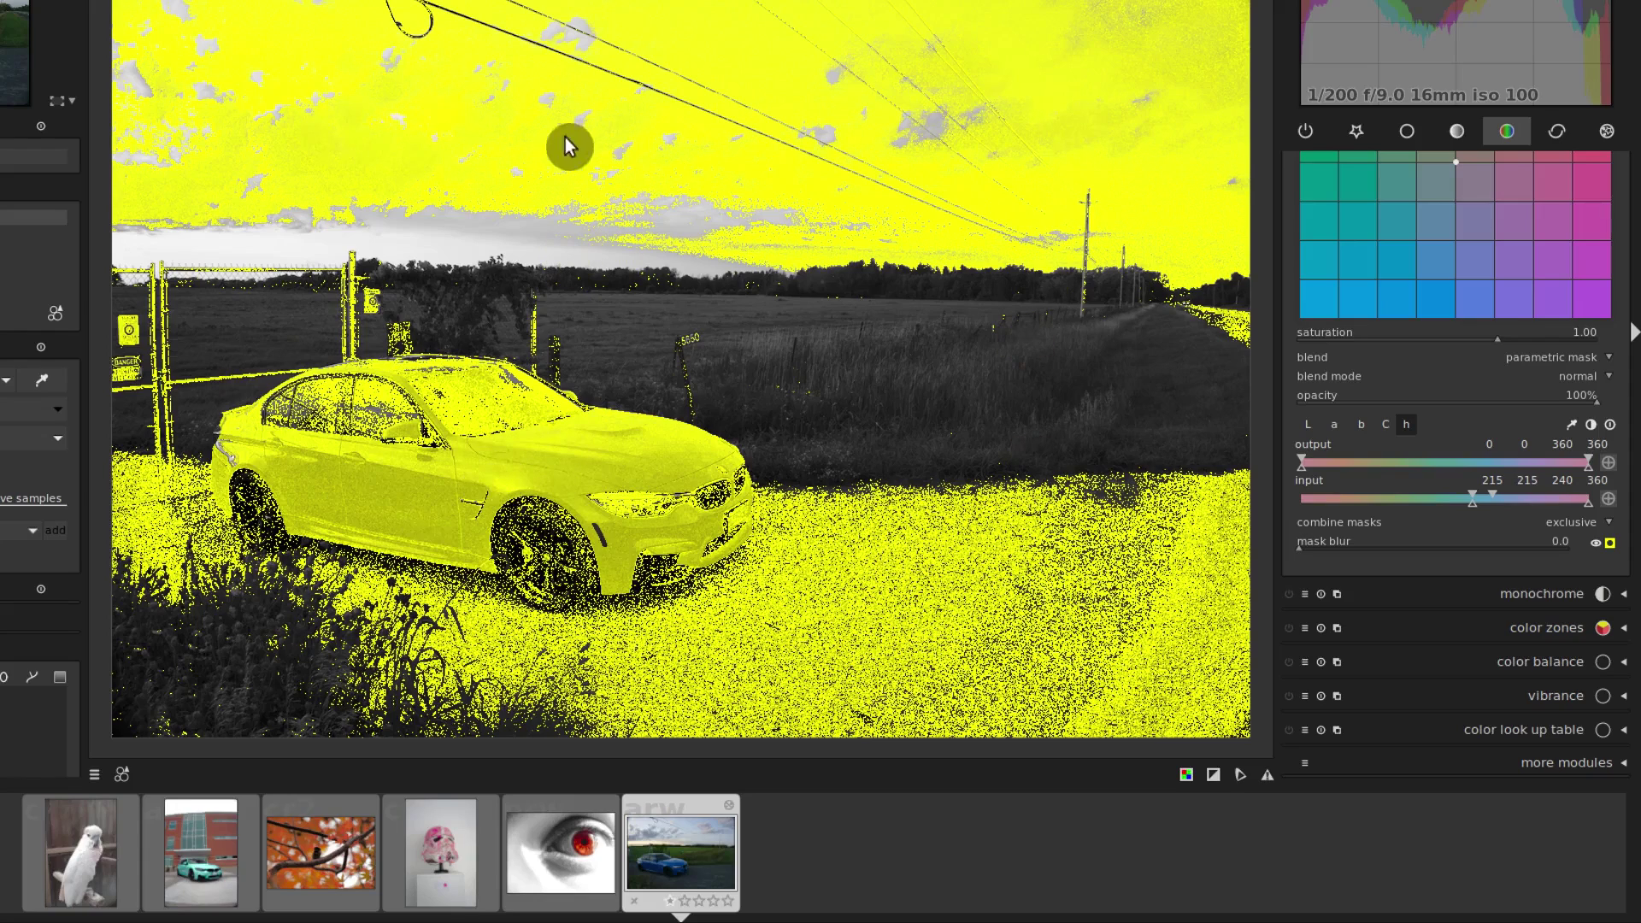
left_click_drag(1301, 159, 1274, 337)
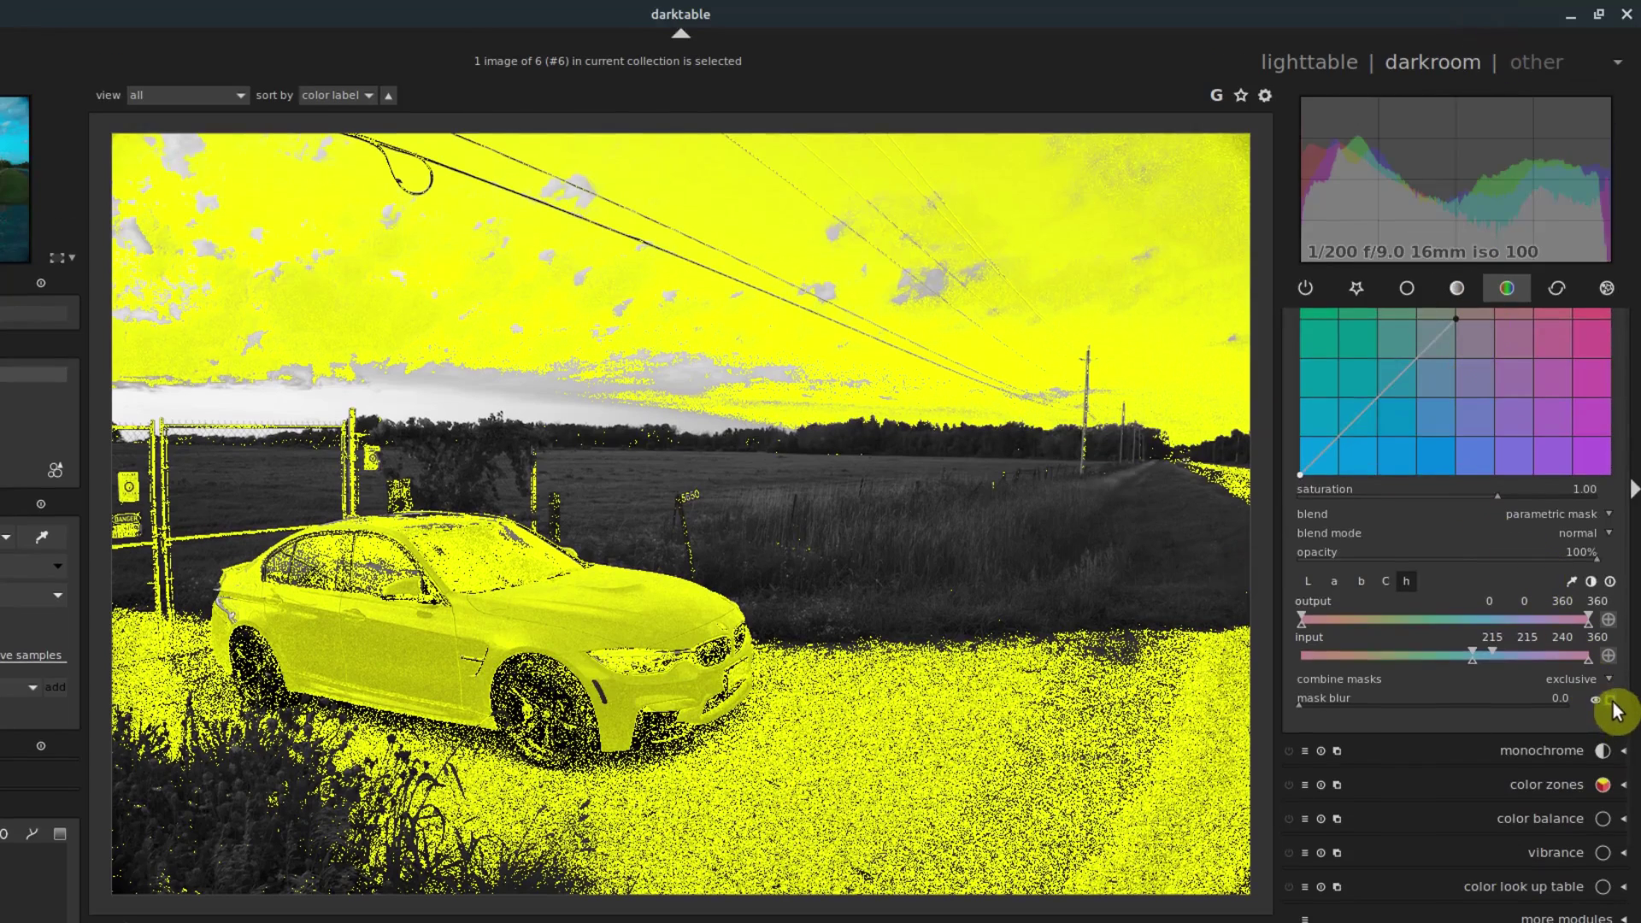
Hide the mask overlay, push the tint toward purple-blue, and raise saturation to 1.50
left_click(1610, 708)
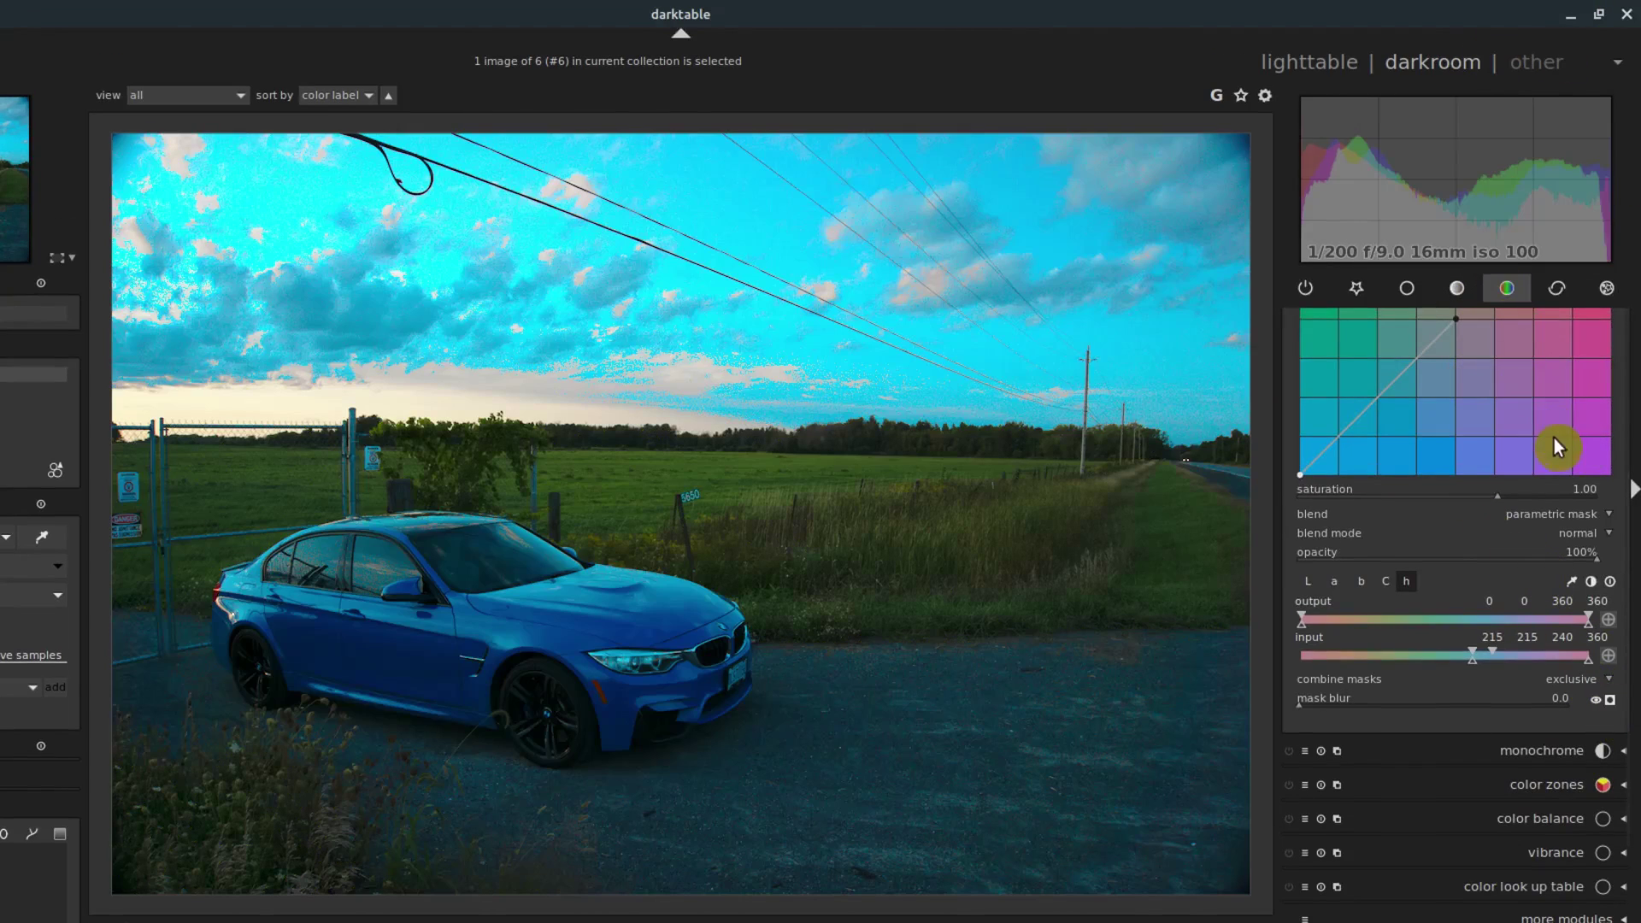
left_click_drag(1456, 321, 1603, 513)
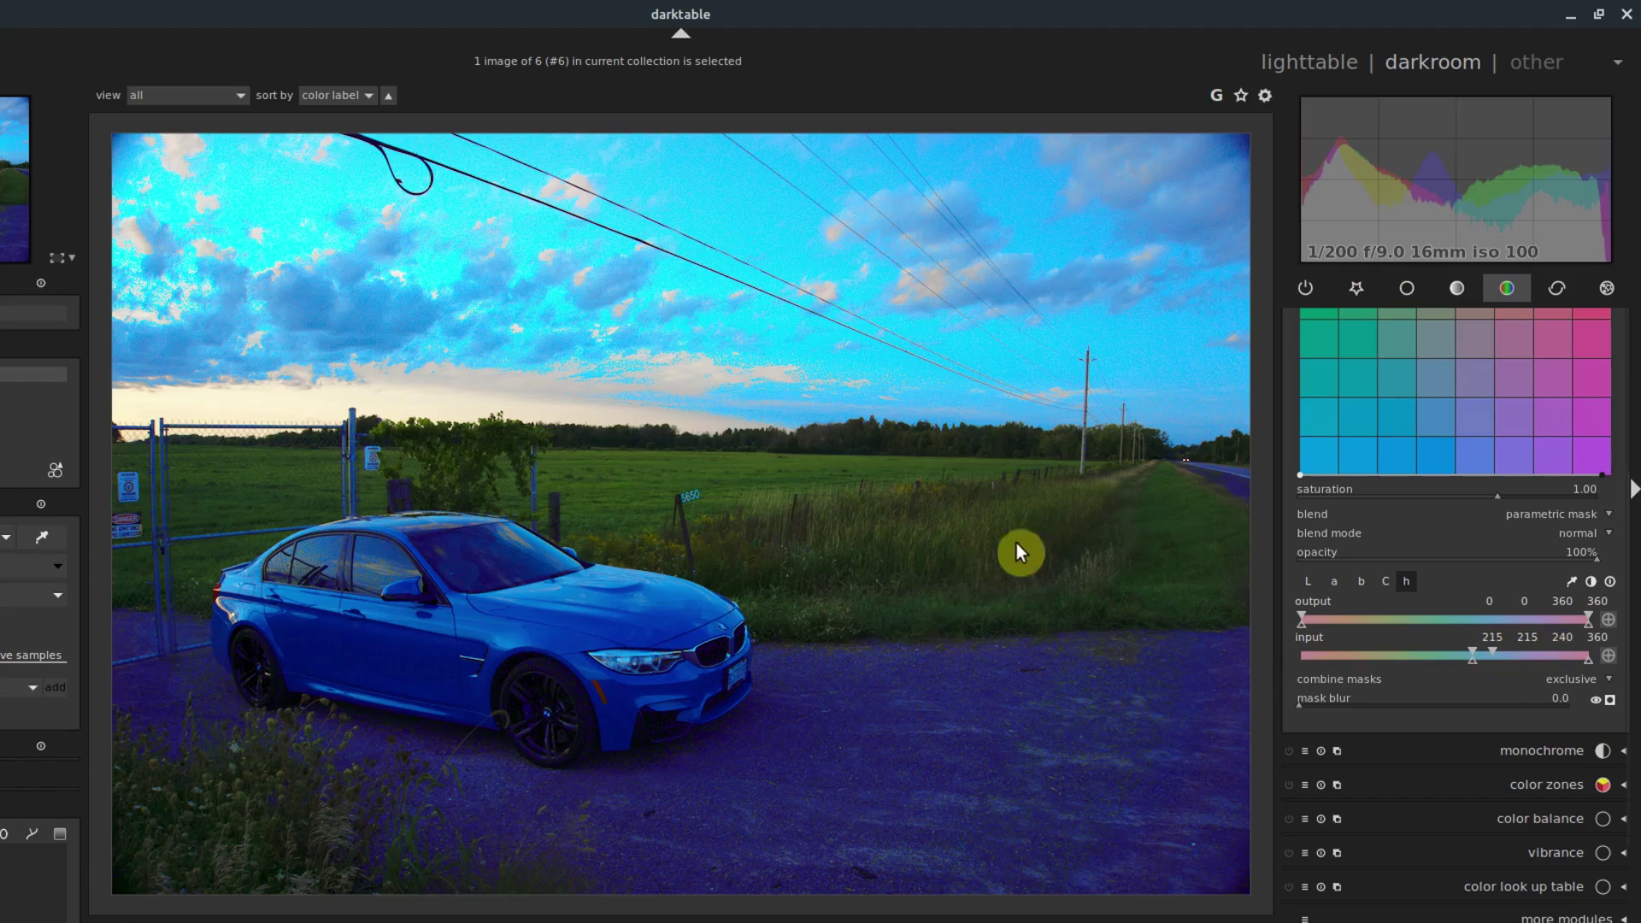
scroll(1542, 406, "up", 5)
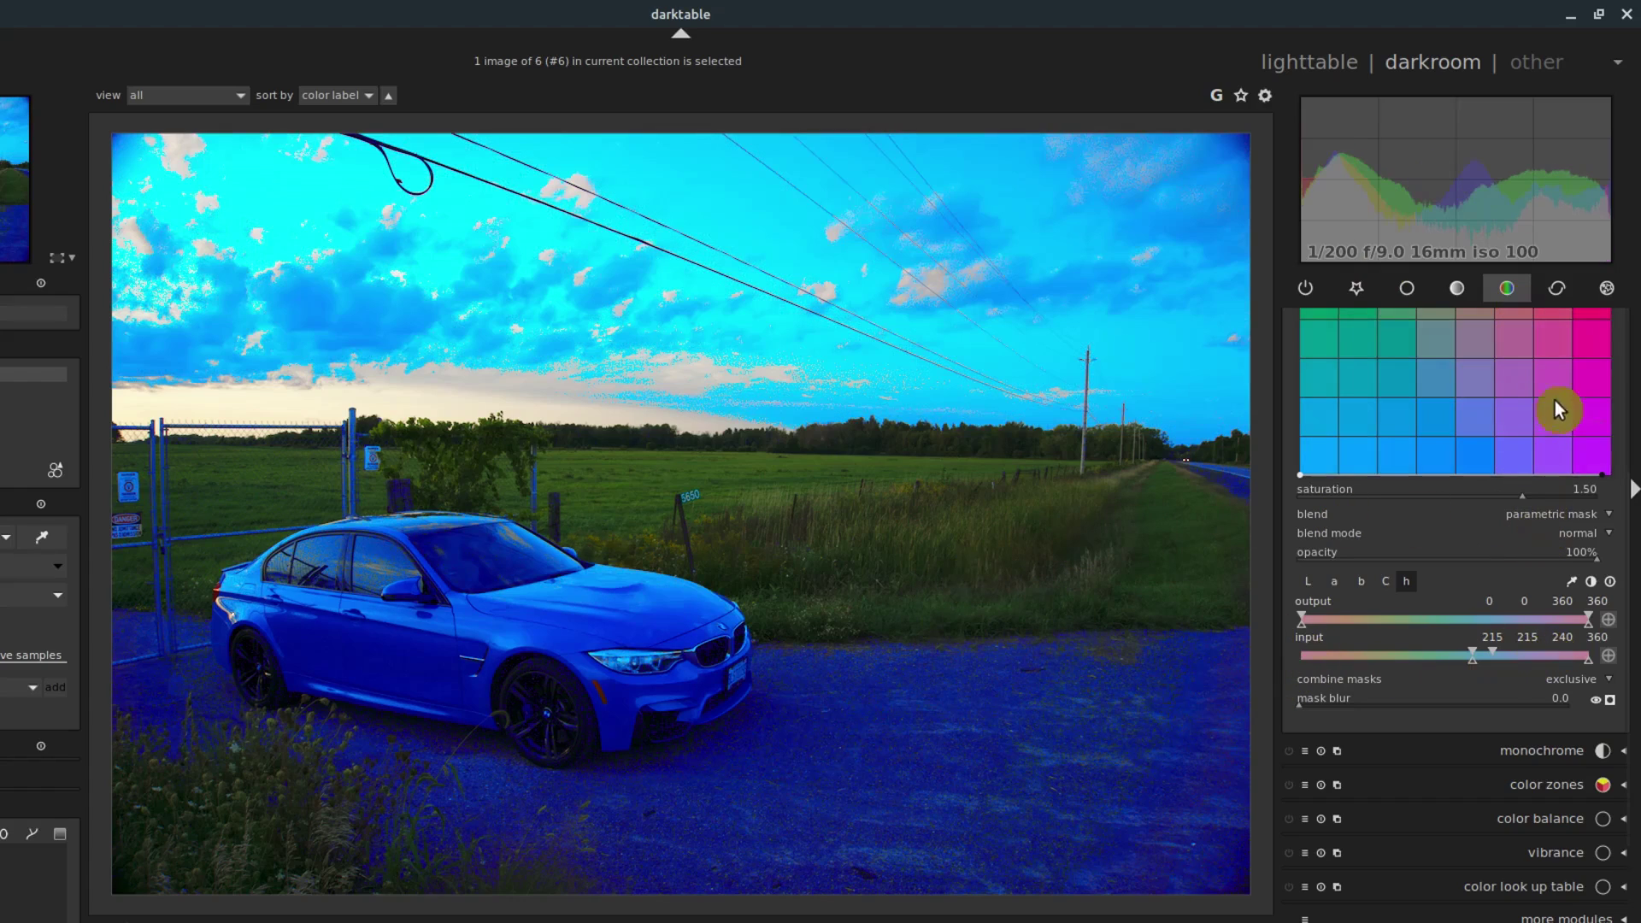
scroll(1622, 547, "up", 3)
Collapse color correction, expand color contrast, and switch the color correction module off
left_click(1529, 388)
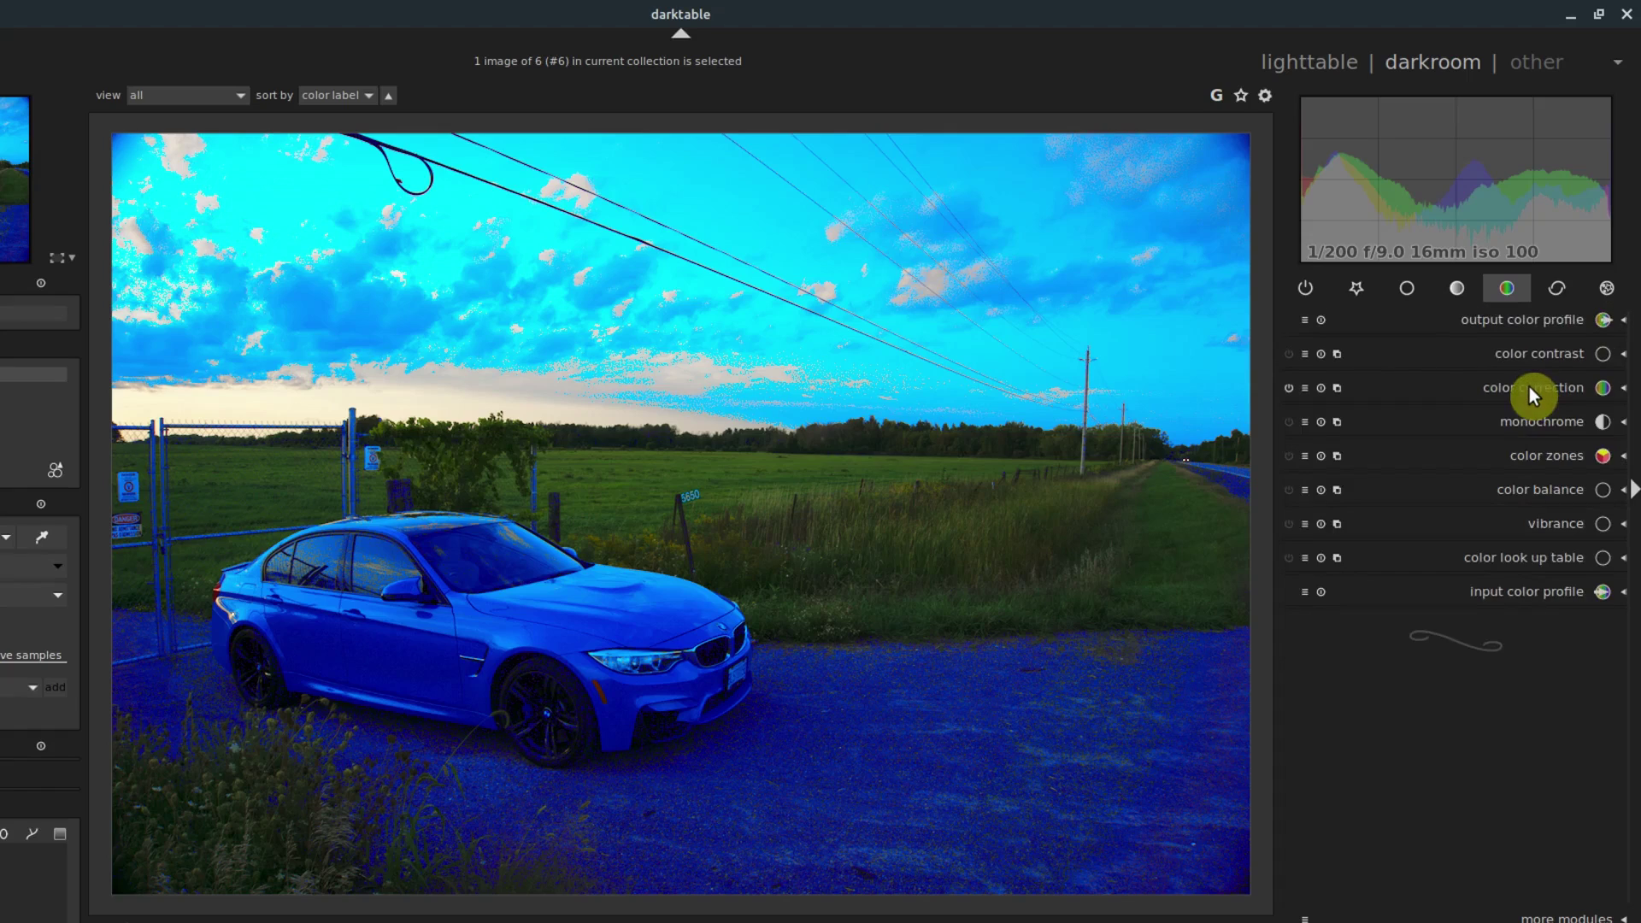
left_click(1517, 359)
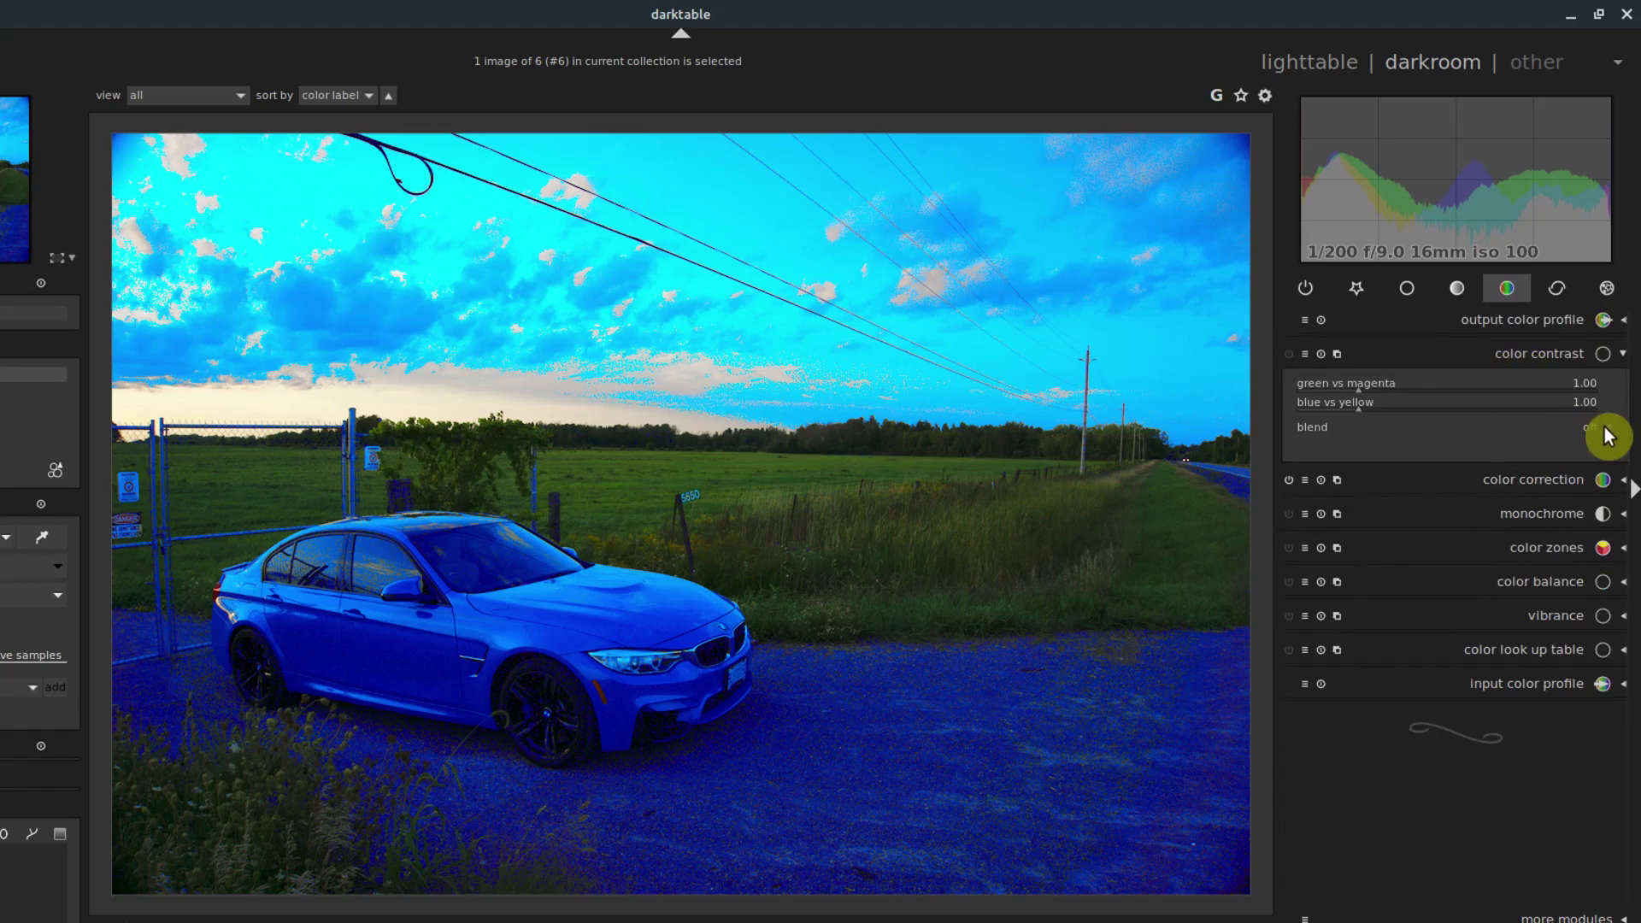
left_click(1287, 480)
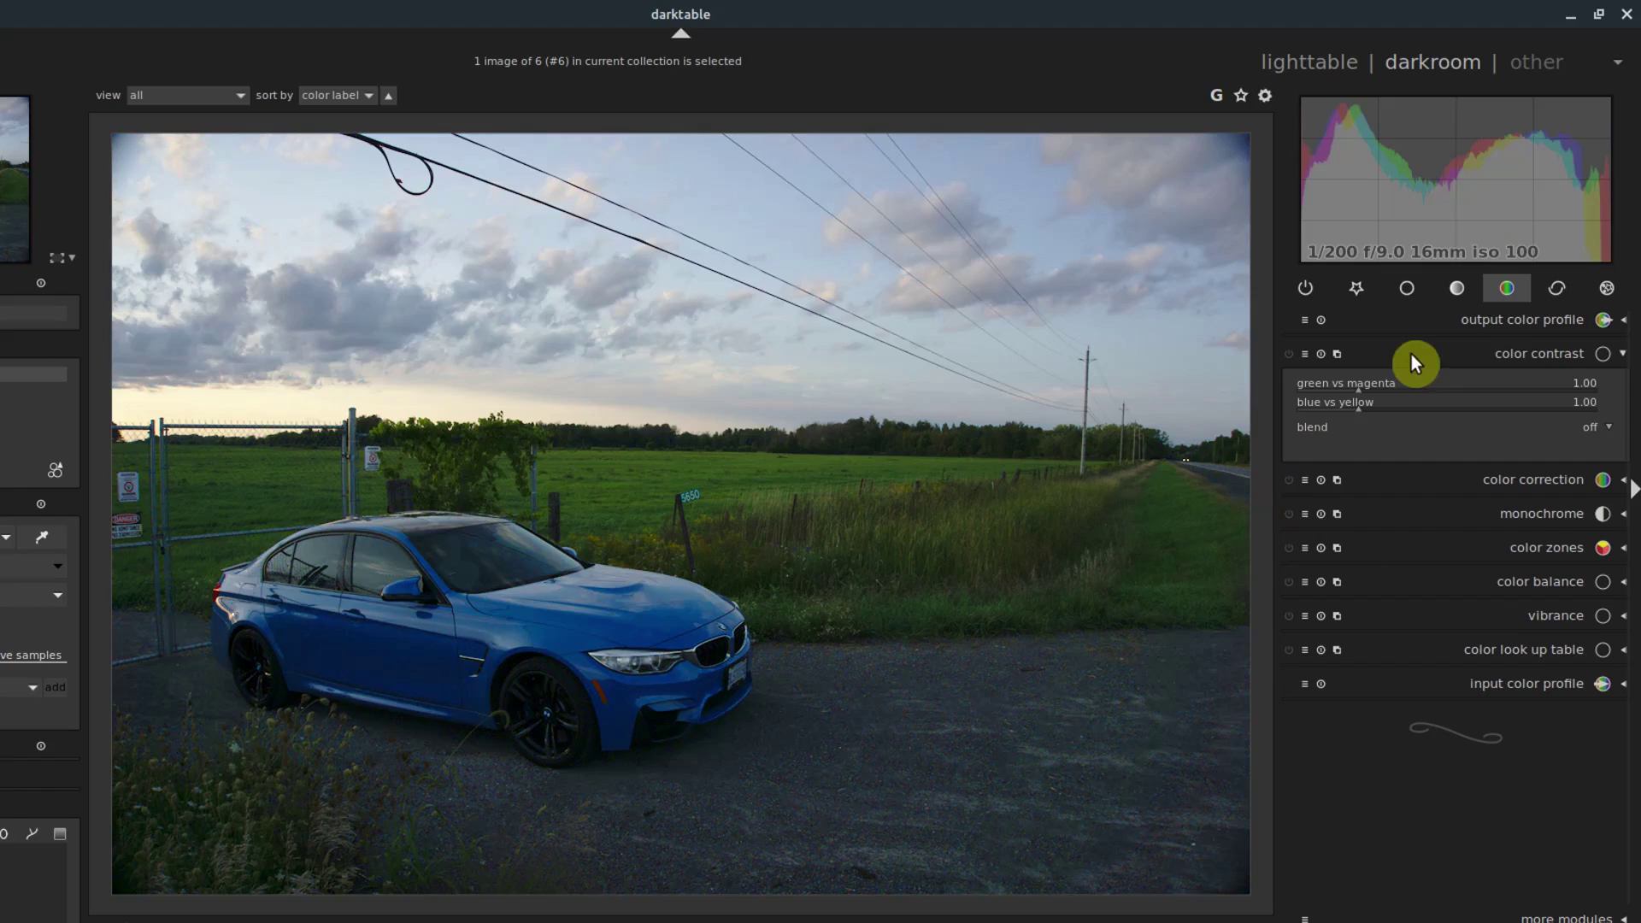
Brighten exposure slightly and set color contrast blending to drawn & parametric mask
left_click_drag(1567, 238, 1591, 242)
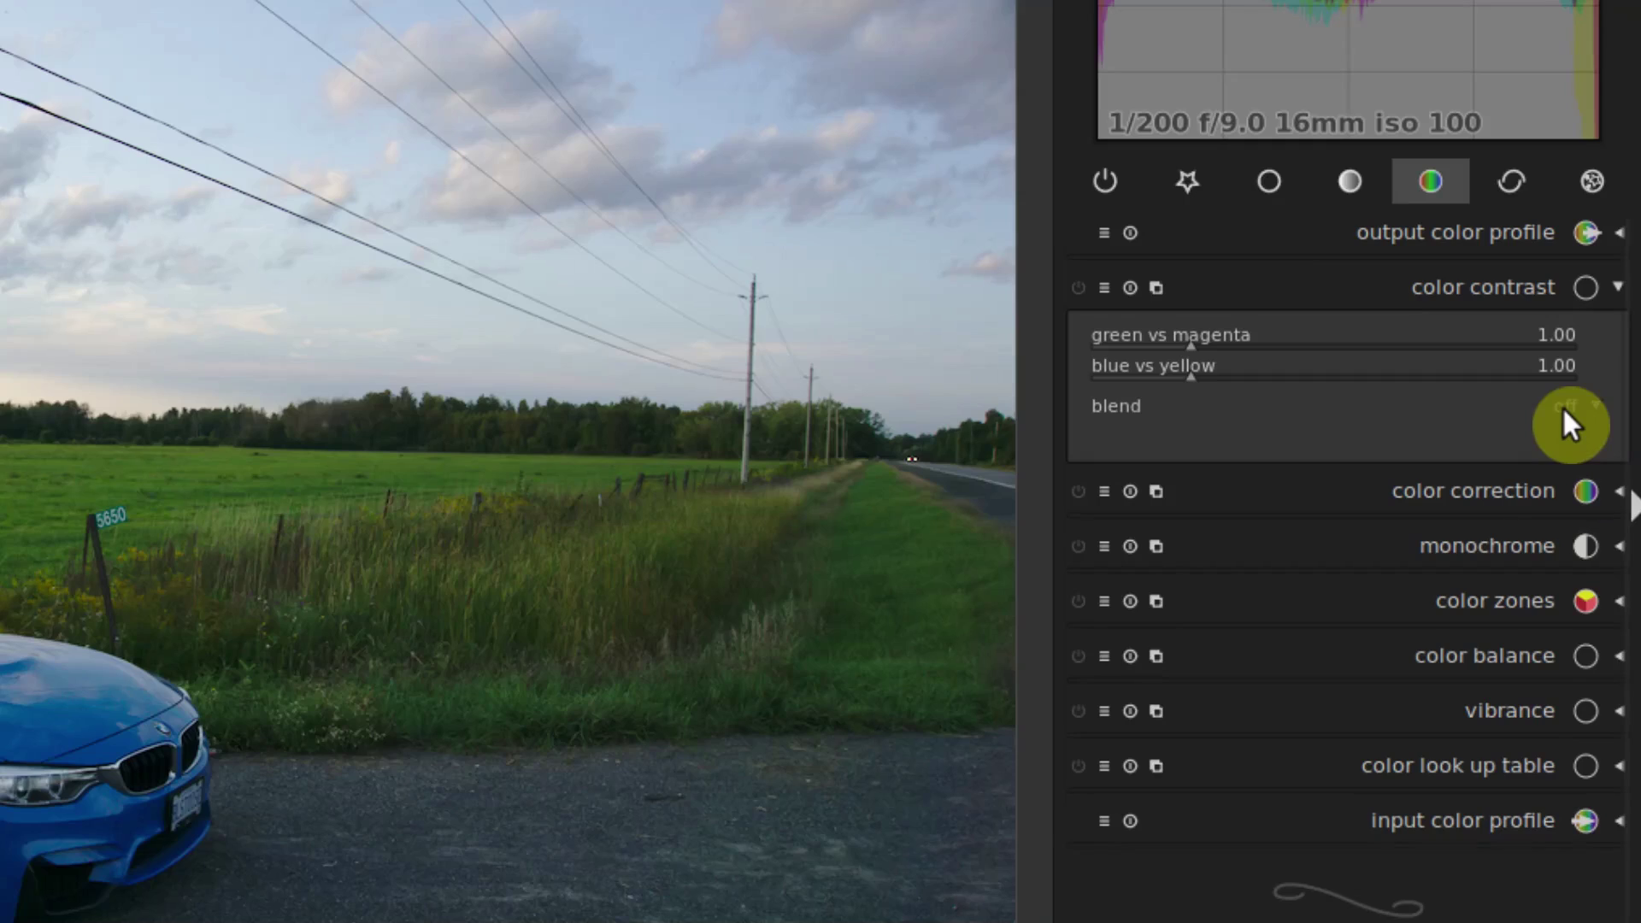
left_click(1562, 407)
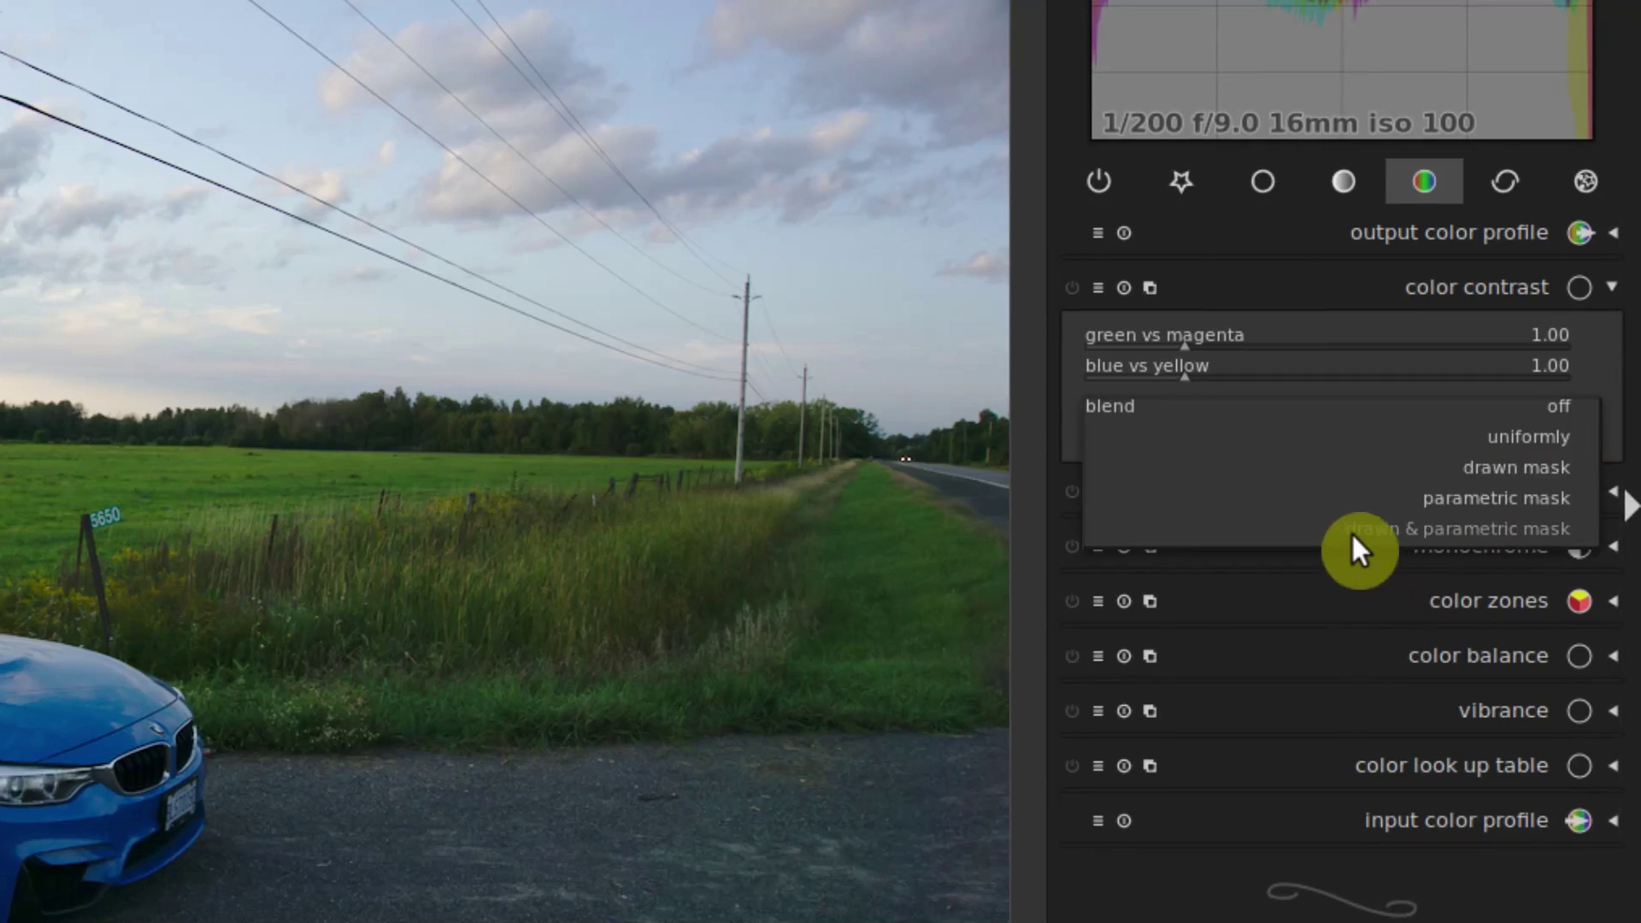
left_click(1475, 526)
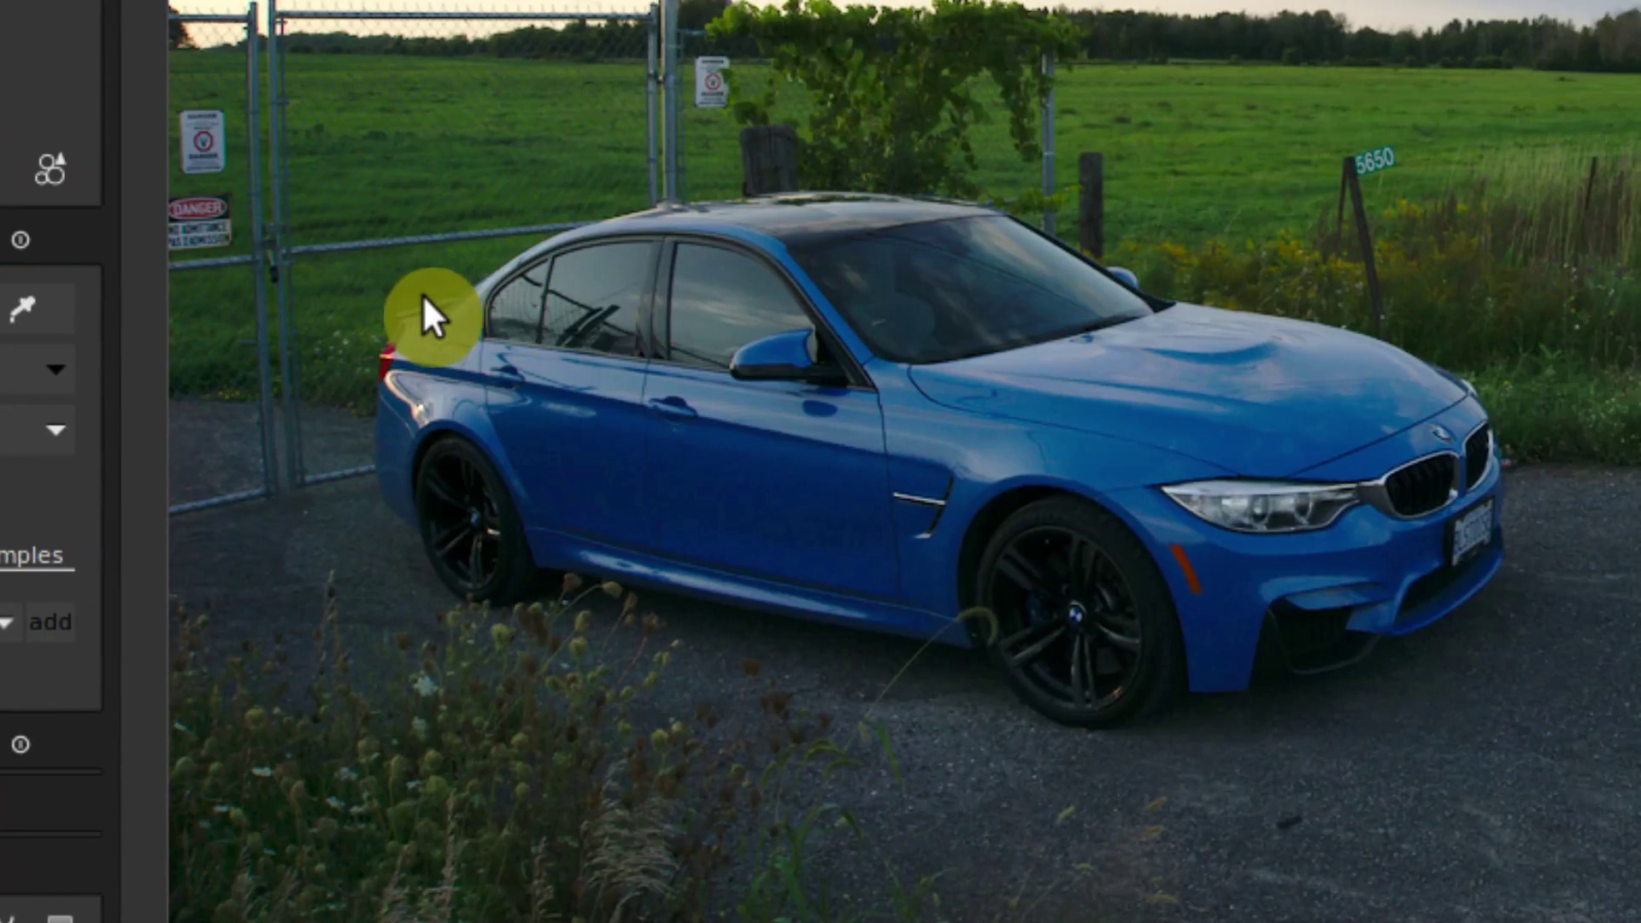
Draw a path mask outlining the blue car and nudge it to fit the body
mouse_move(551, 243)
left_mouse_down()
mouse_move(760, 179)
mouse_move(974, 198)
mouse_move(1239, 323)
mouse_move(1397, 346)
mouse_move(1454, 374)
mouse_move(1521, 478)
mouse_move(1533, 555)
mouse_move(1518, 620)
mouse_move(1472, 674)
mouse_move(1381, 712)
mouse_move(1048, 766)
mouse_move(935, 760)
mouse_move(773, 706)
mouse_move(671, 641)
mouse_move(566, 618)
mouse_move(415, 622)
mouse_move(350, 524)
mouse_move(339, 456)
mouse_move(329, 352)
mouse_move(398, 287)
left_mouse_up()
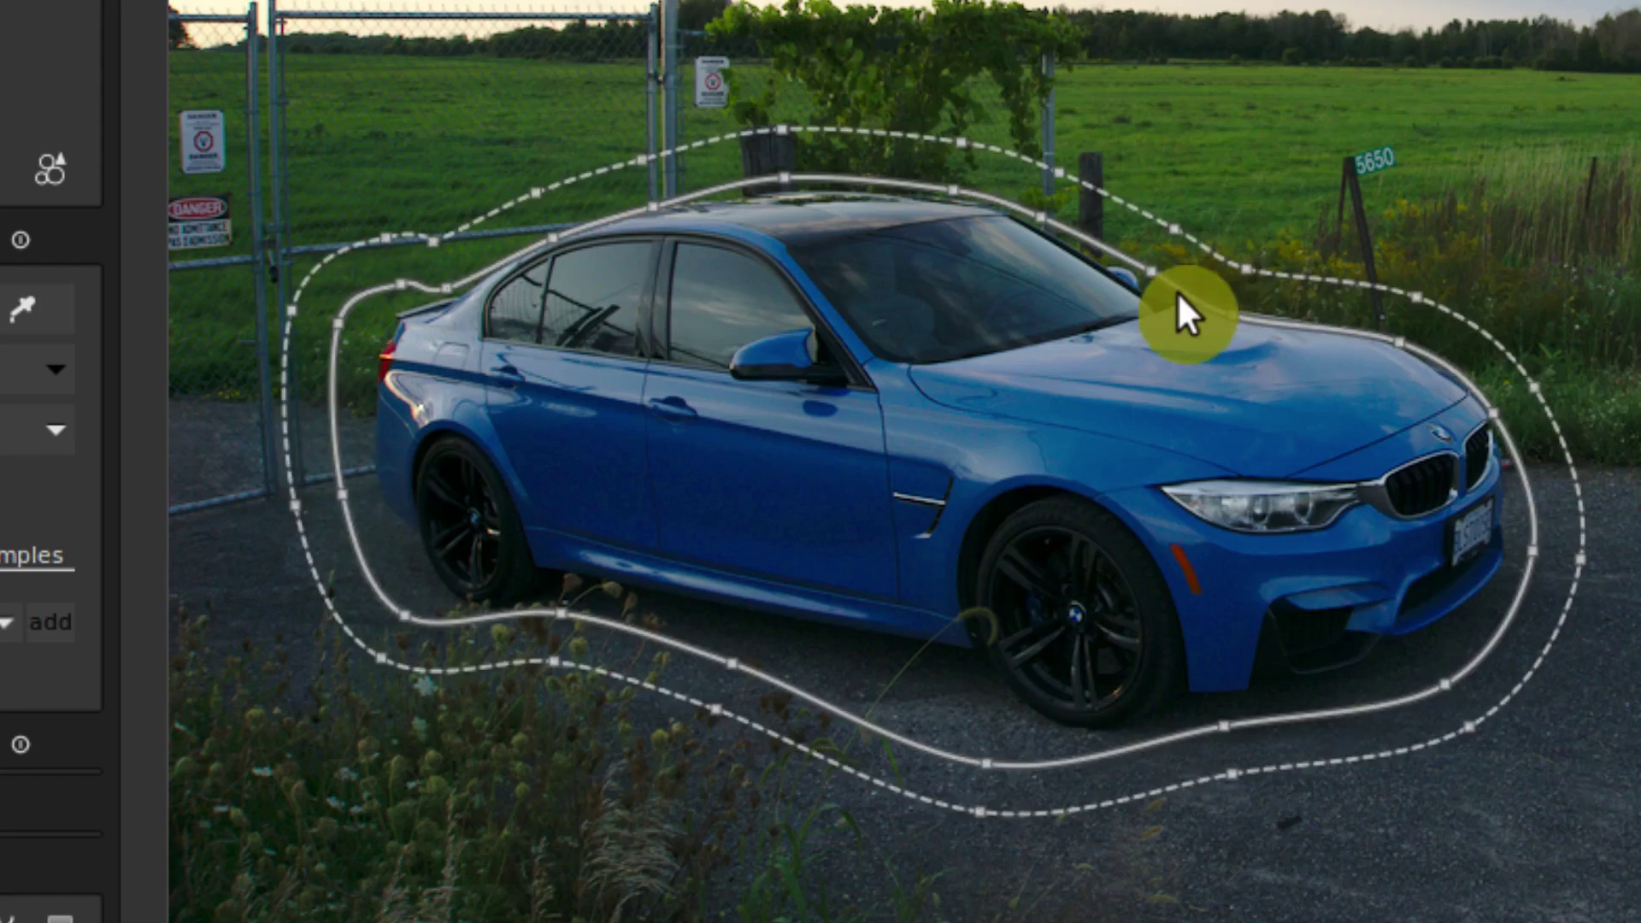
scroll(1209, 256, "down", 5)
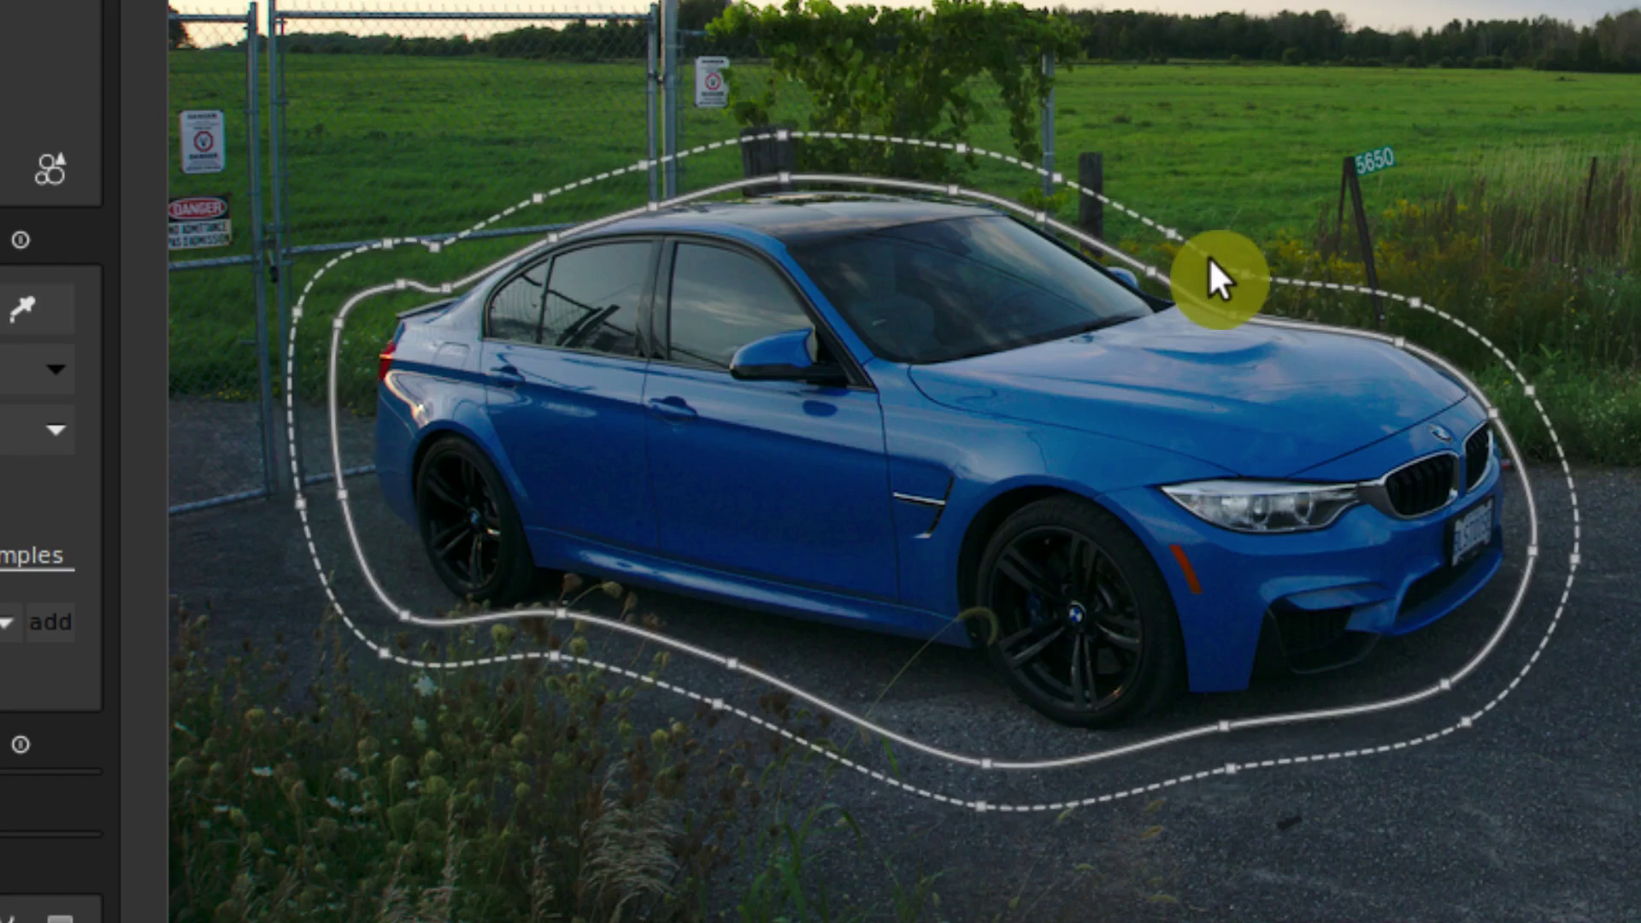
scroll(1140, 323, "down", 4)
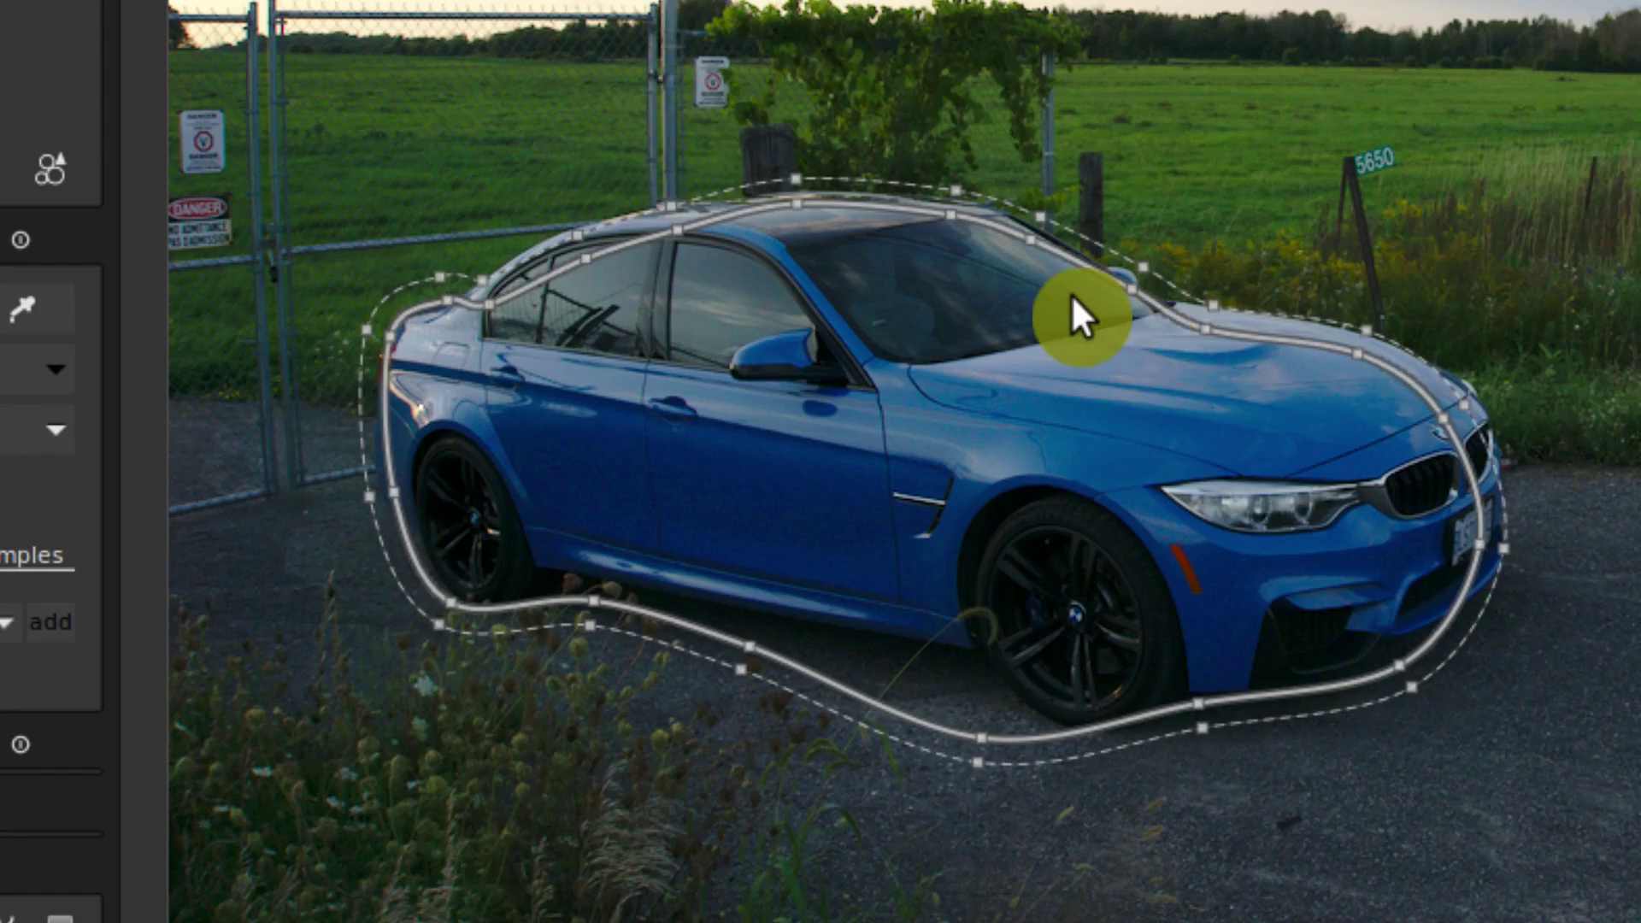
left_click_drag(1070, 291, 1079, 284)
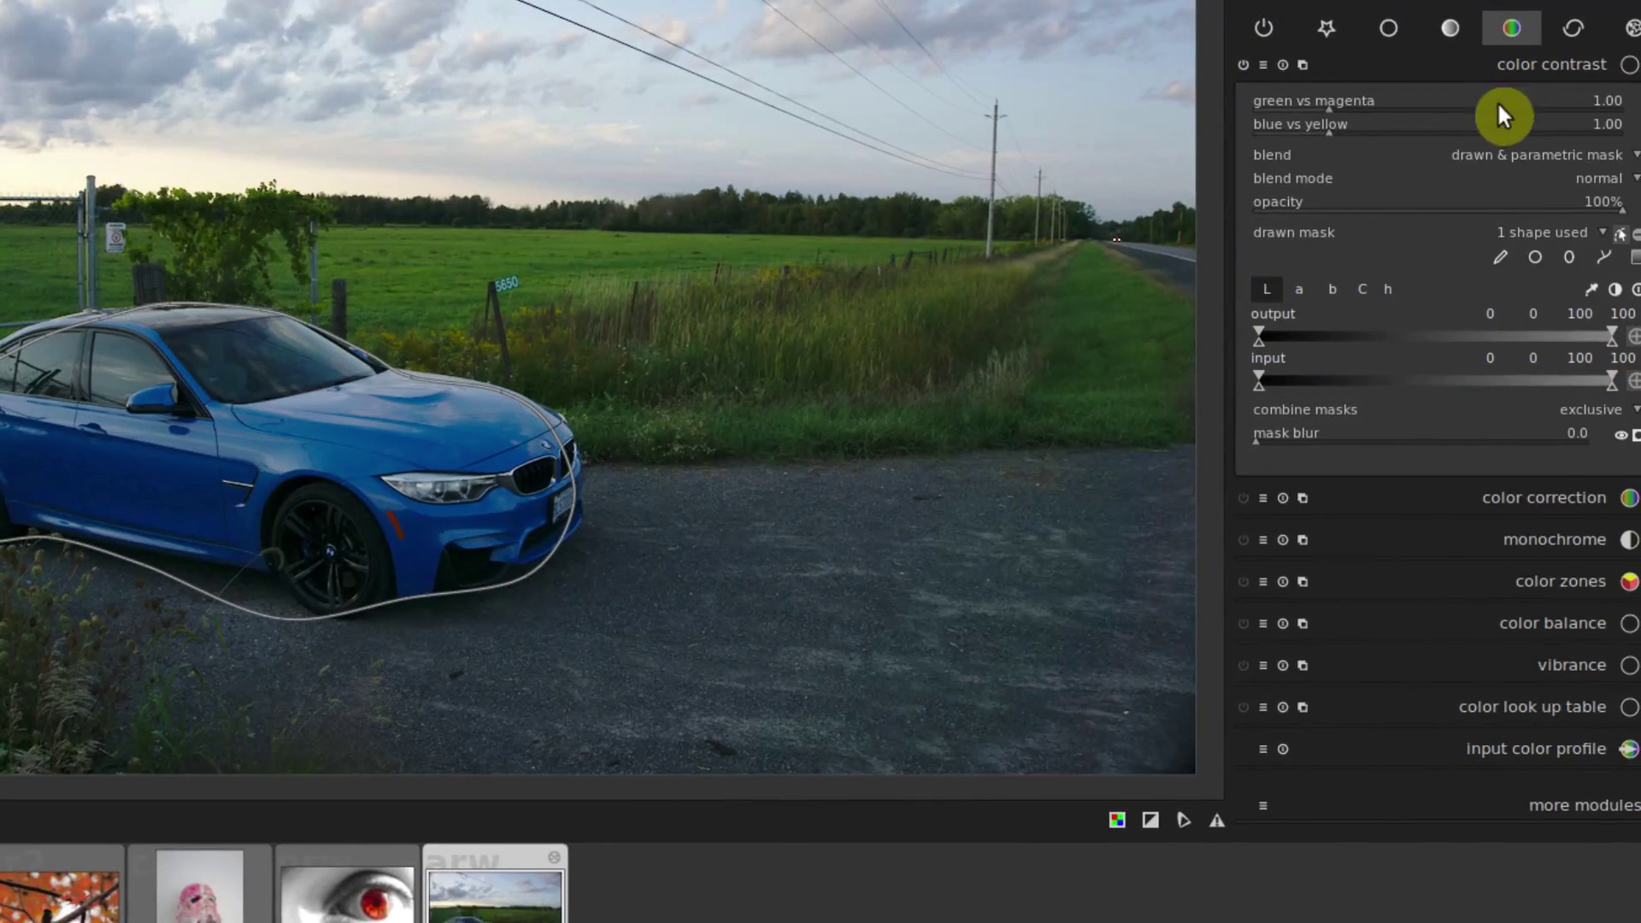
Set color contrast blue vs yellow to 5.00 so the car turns vivid blue
left_click_drag(1345, 130, 1633, 141)
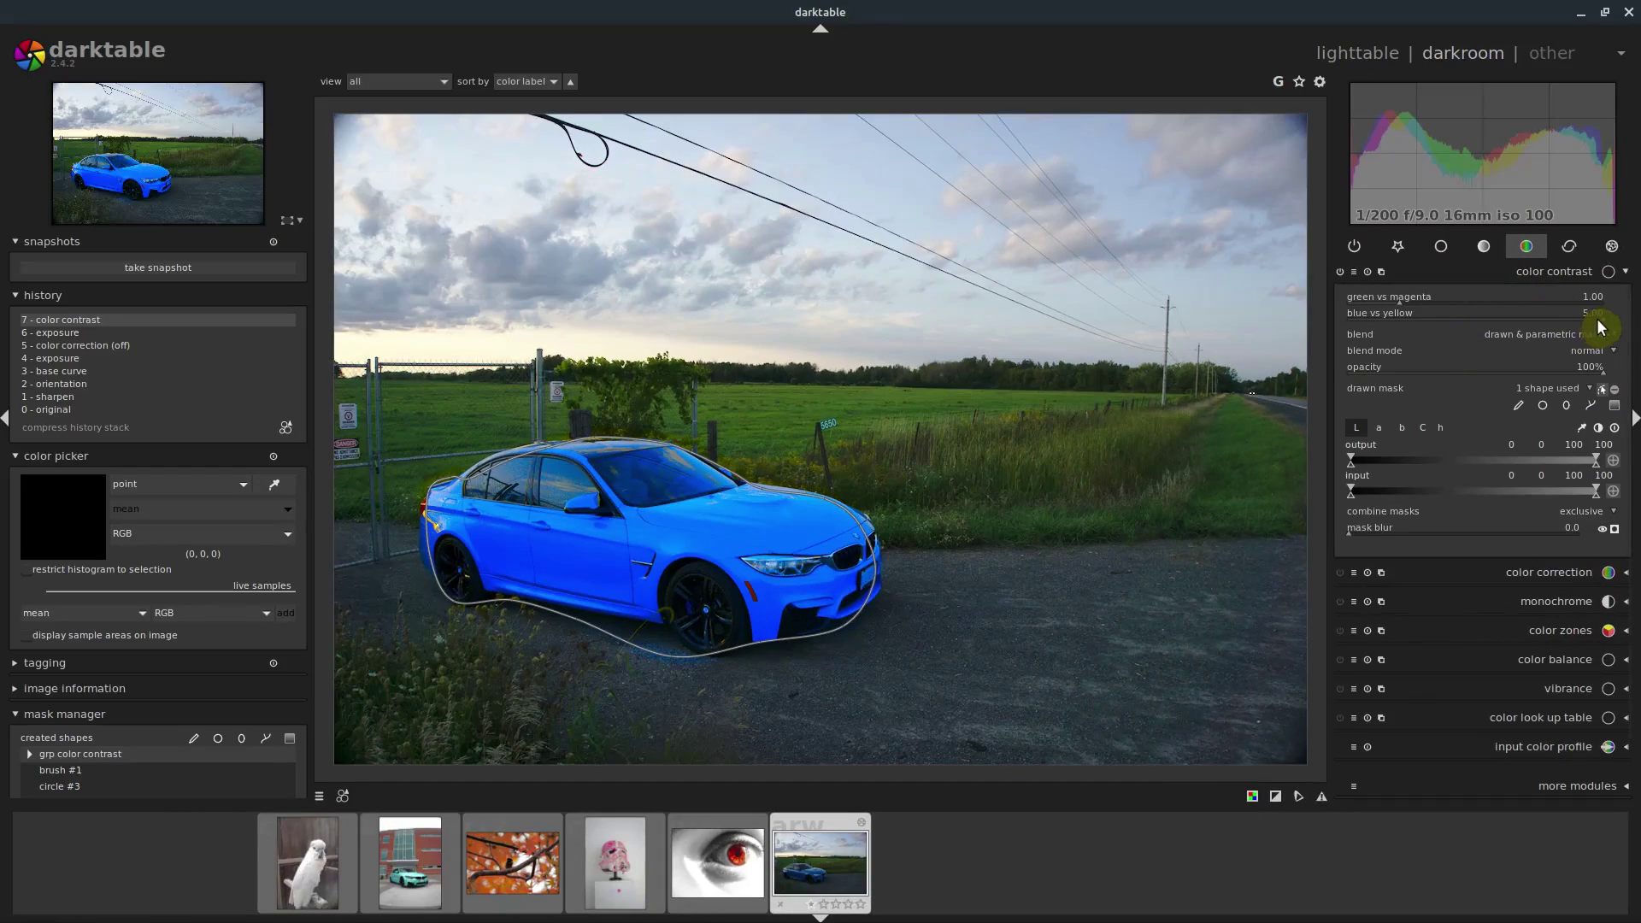
left_click_drag(1600, 327, 1415, 327)
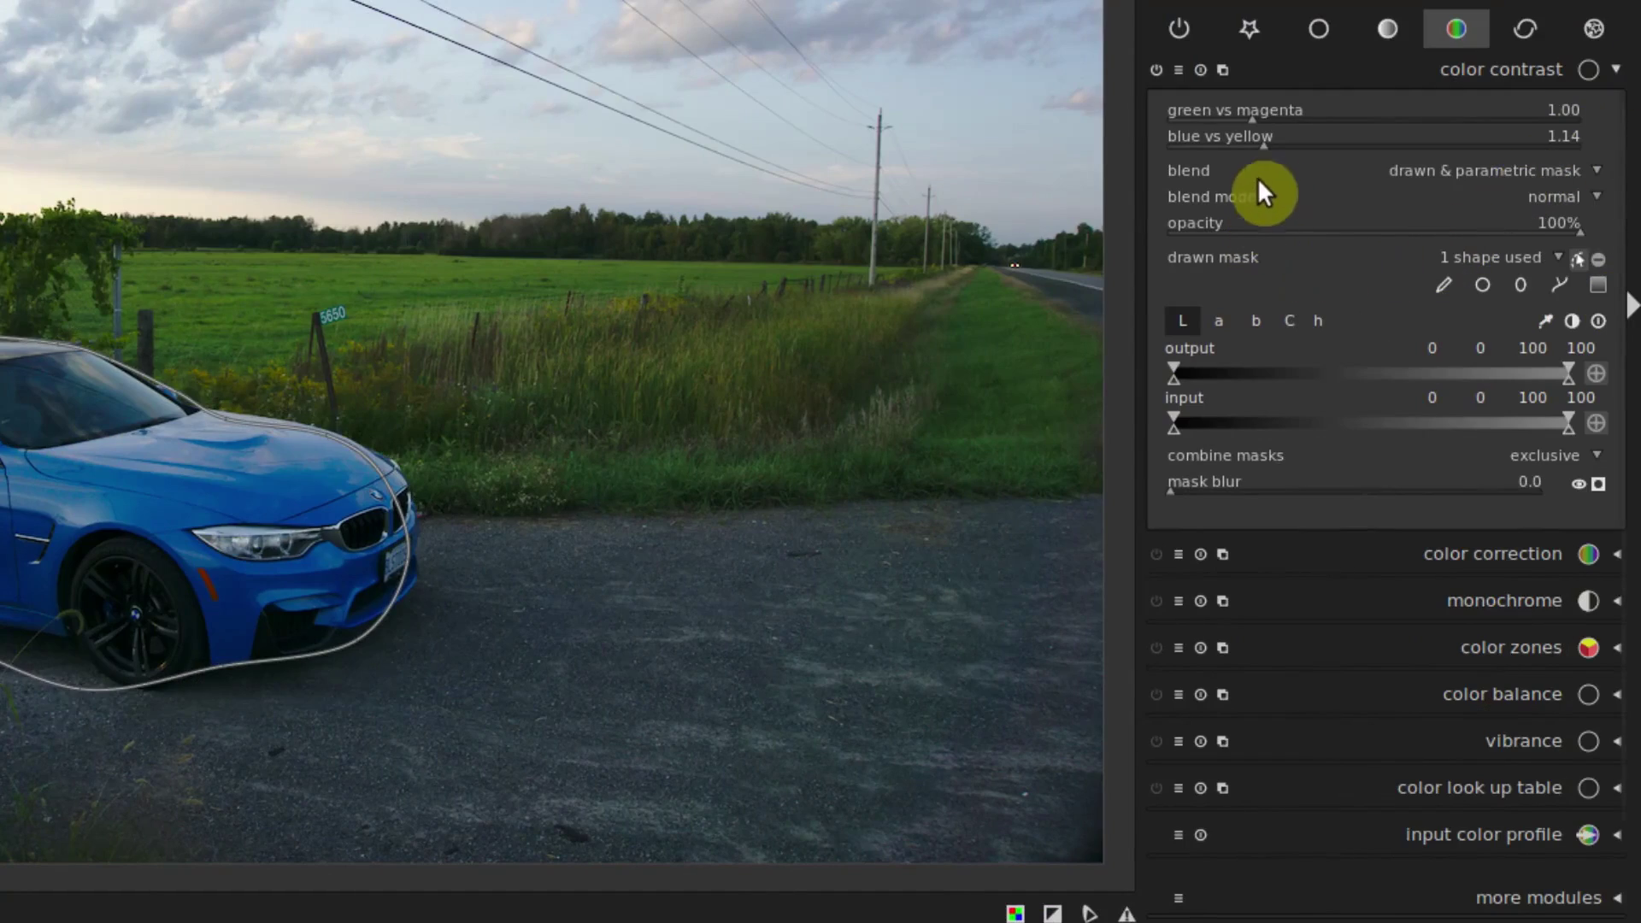
left_click_drag(1268, 142, 1630, 165)
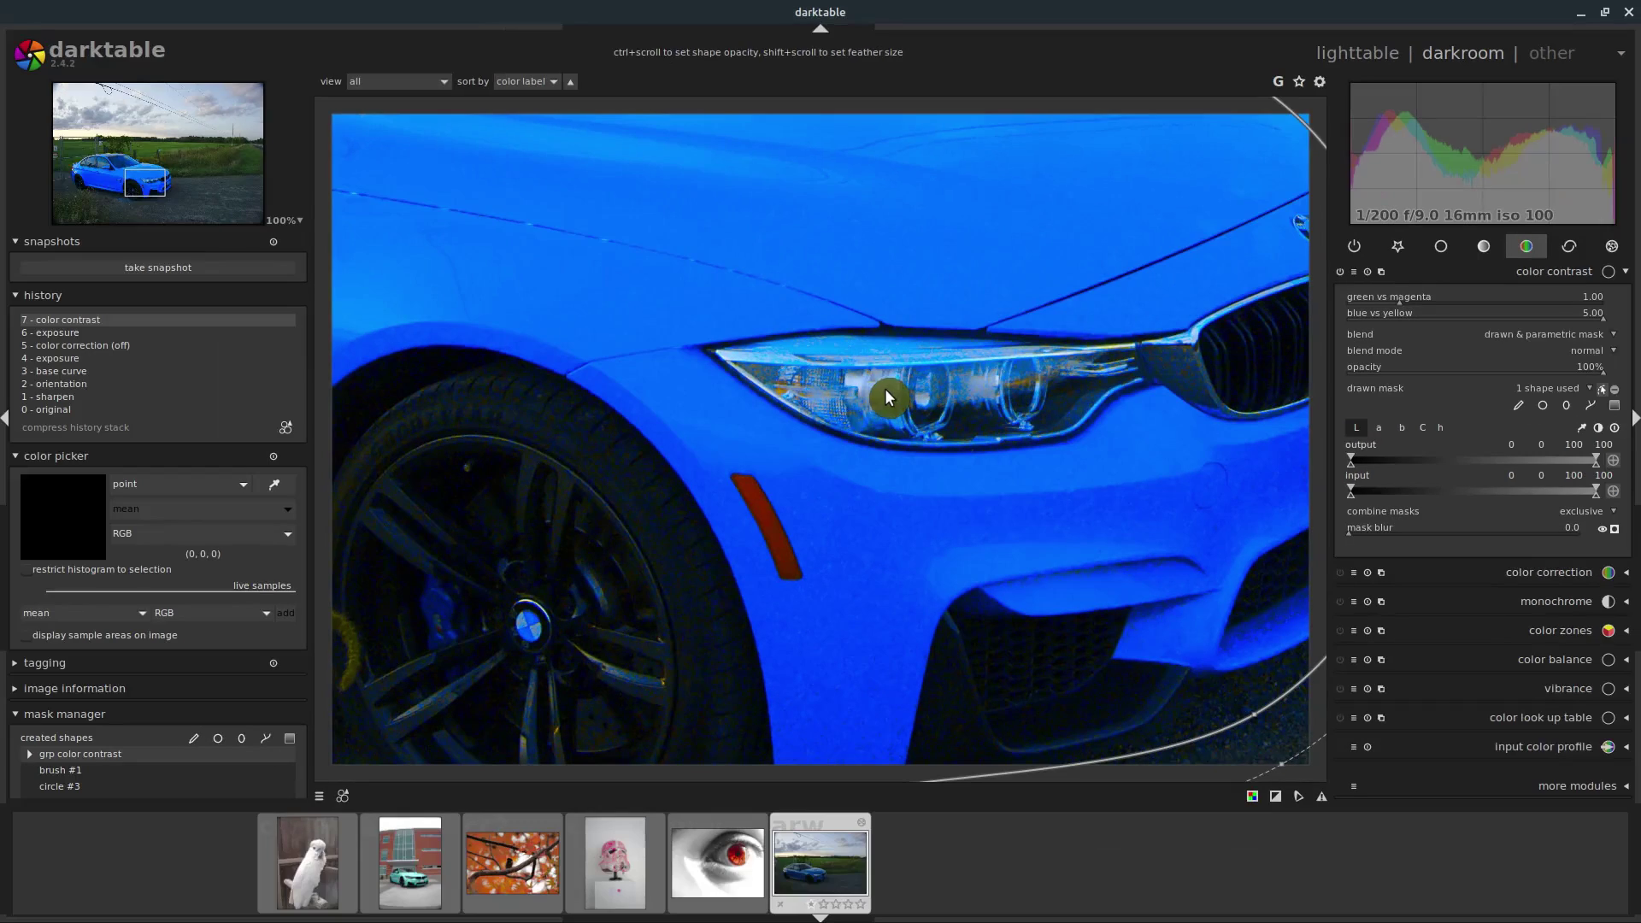
Zoom in to inspect the headlight, then shrink the path closer around the car
middle_click(827, 537)
middle_click(787, 400)
middle_click(782, 451)
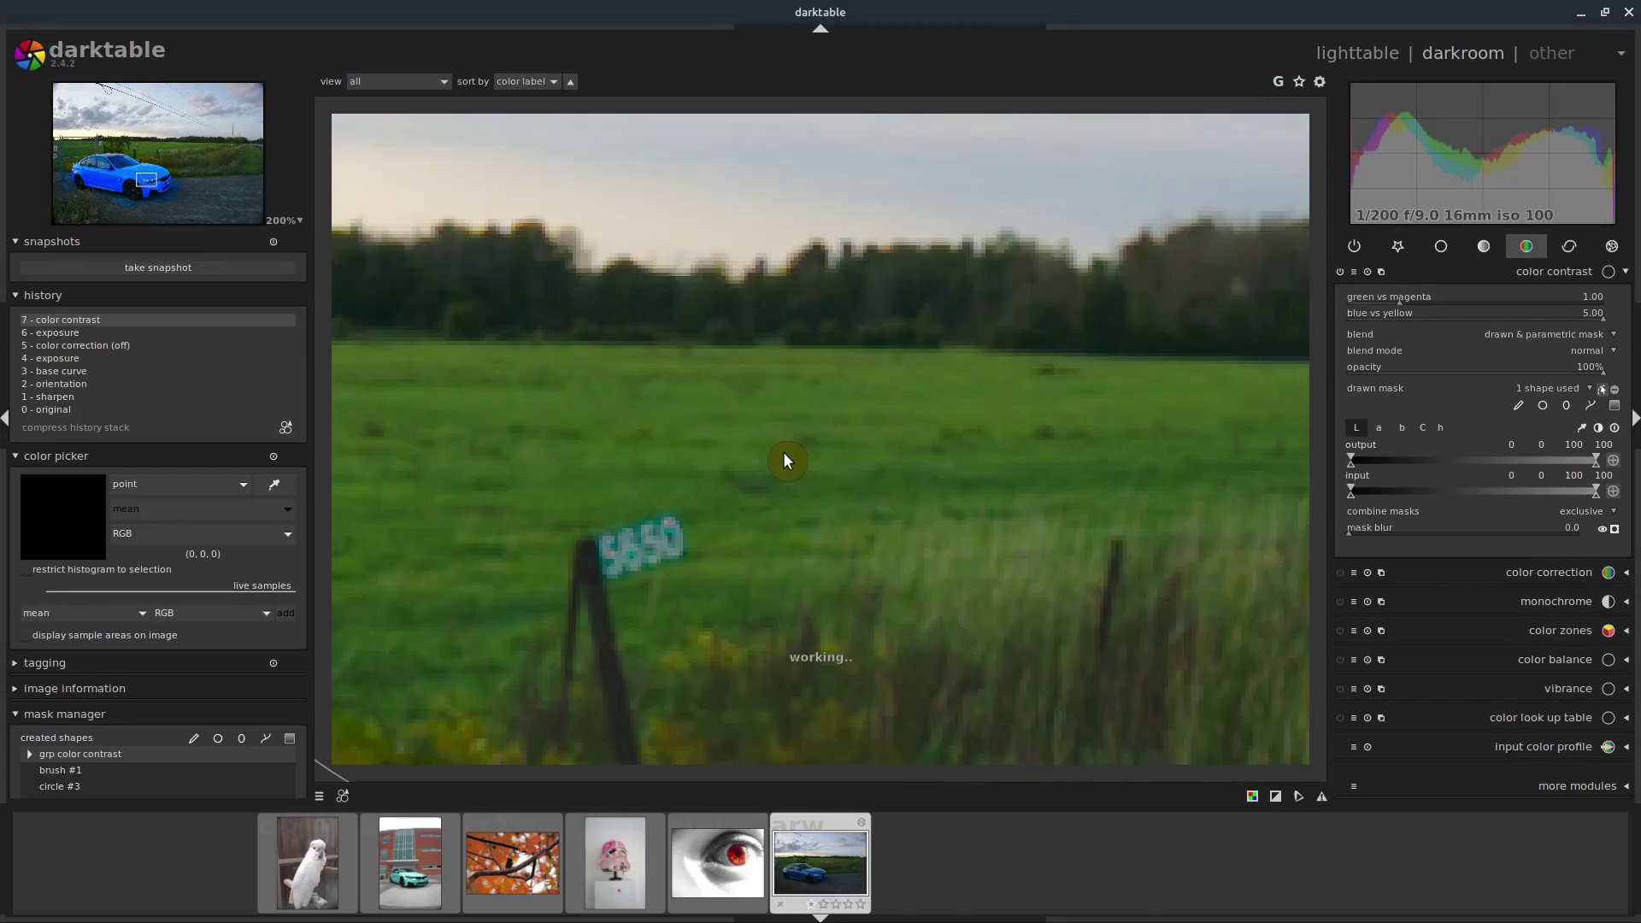
middle_click(784, 452)
middle_click(785, 452)
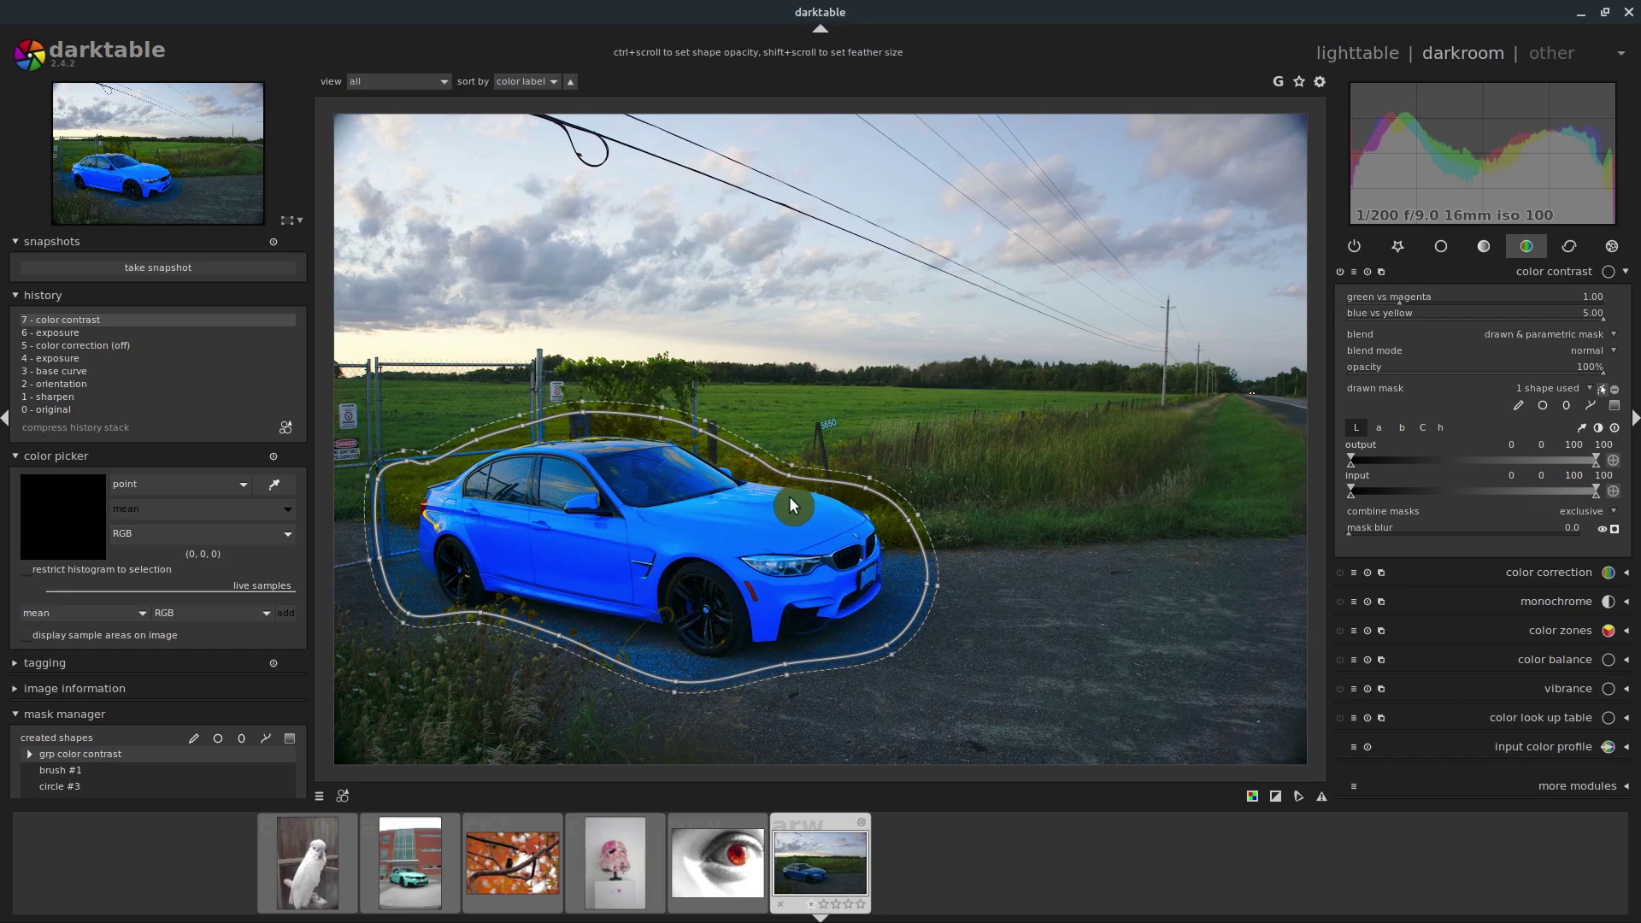
scroll(791, 503, "up", 10)
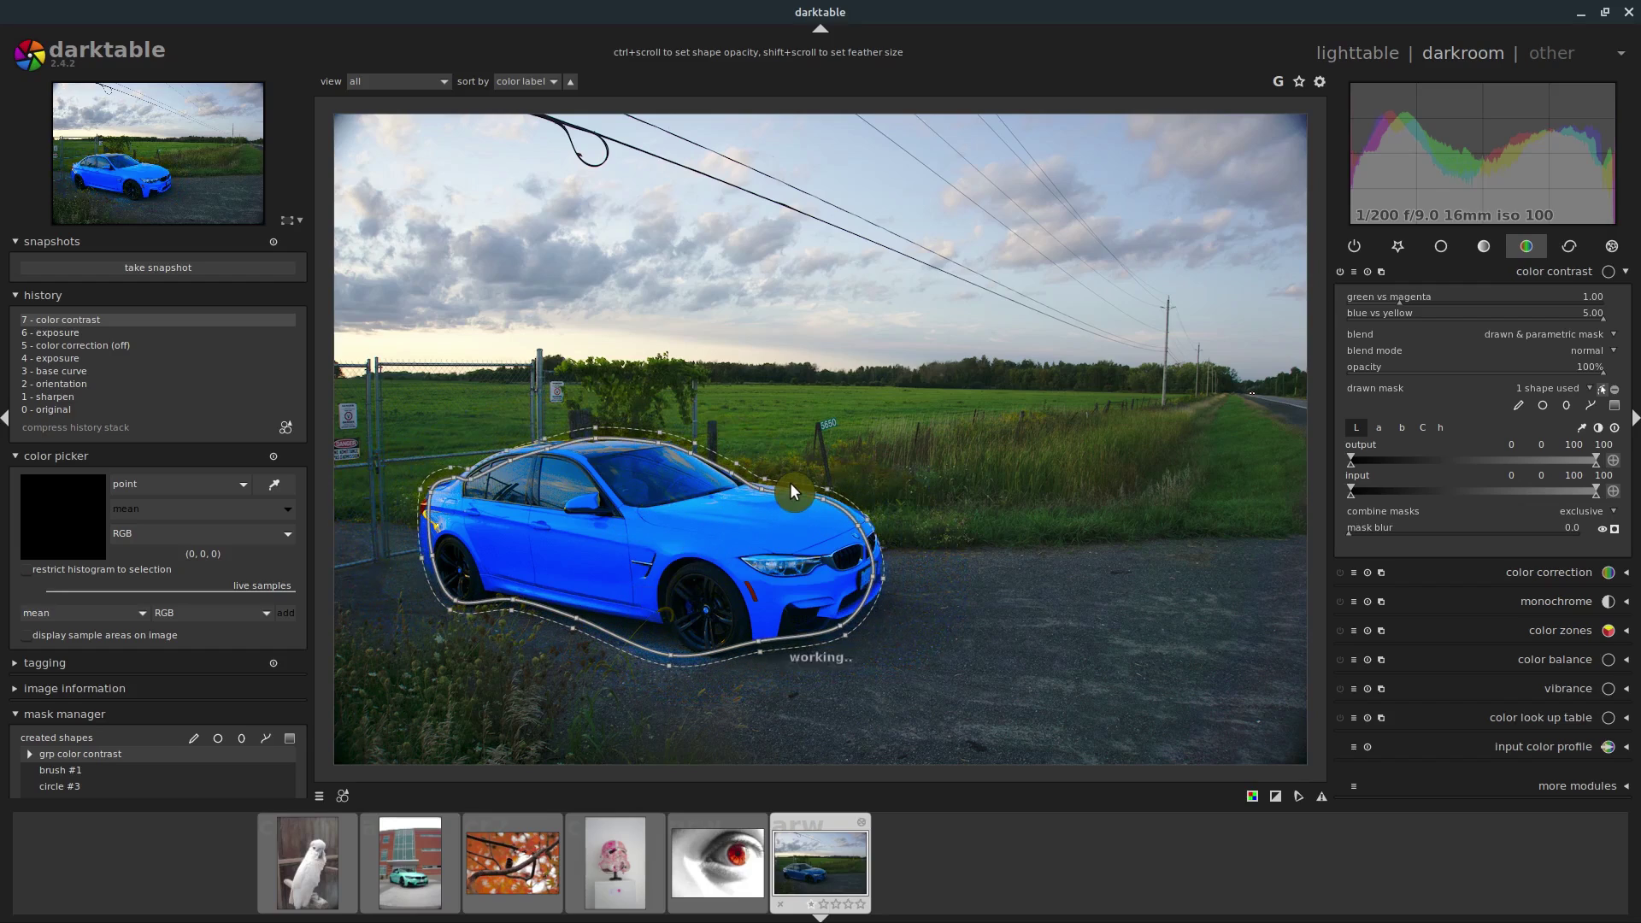
scroll(790, 482, "down", 3)
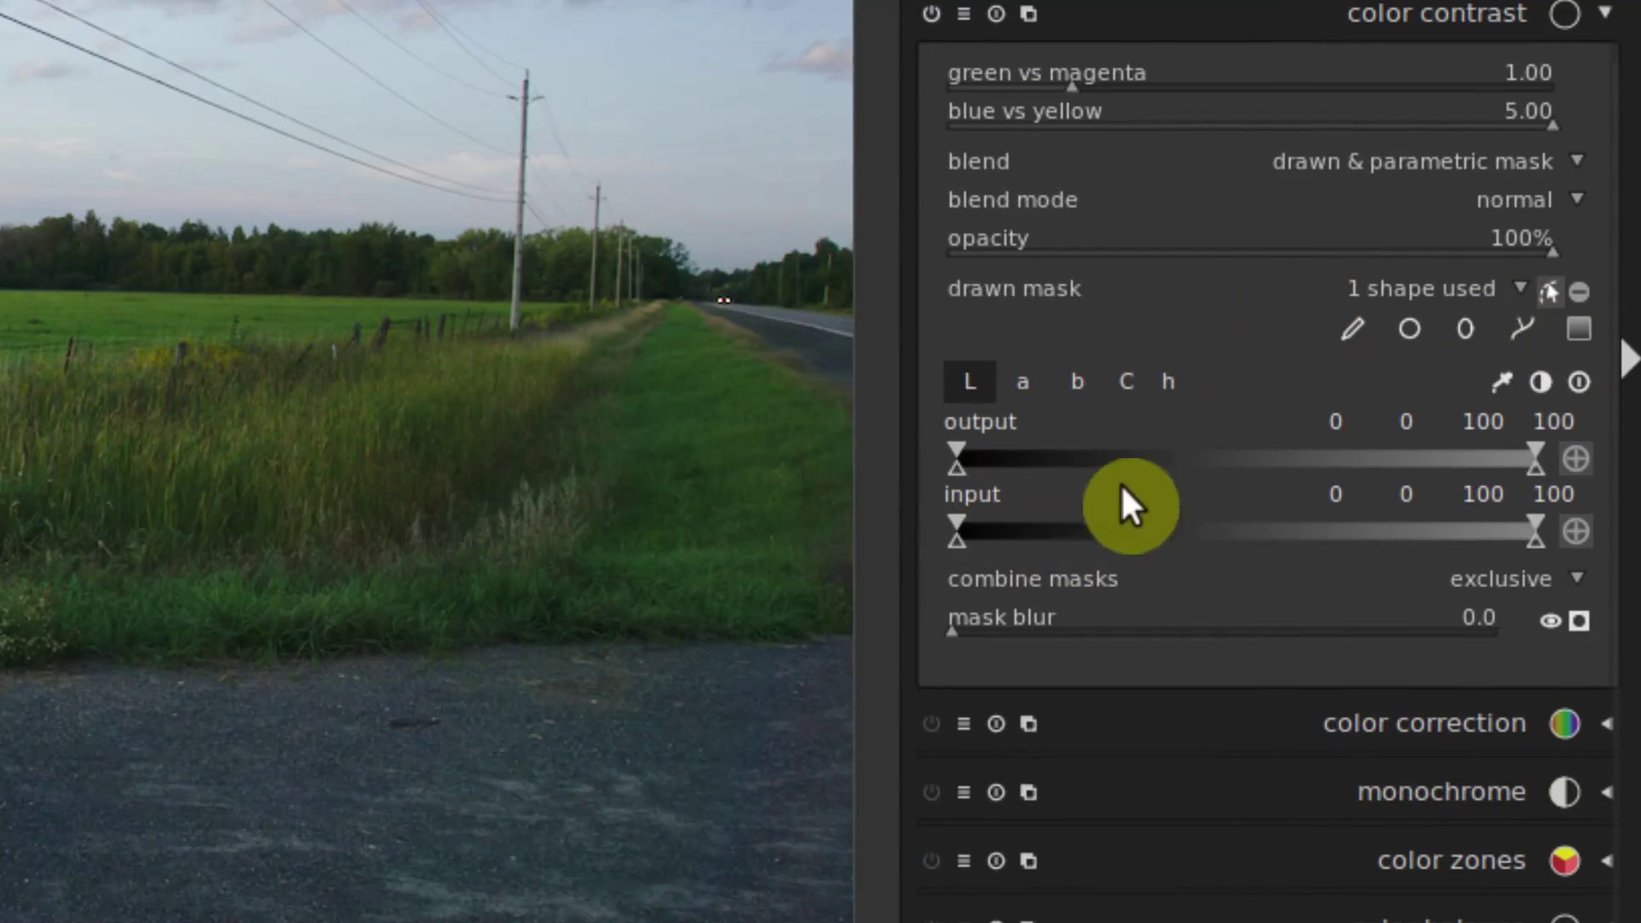
Key the parametric mask on hue sampled from the car, and lower blue vs yellow to about 0.99
left_click(1163, 381)
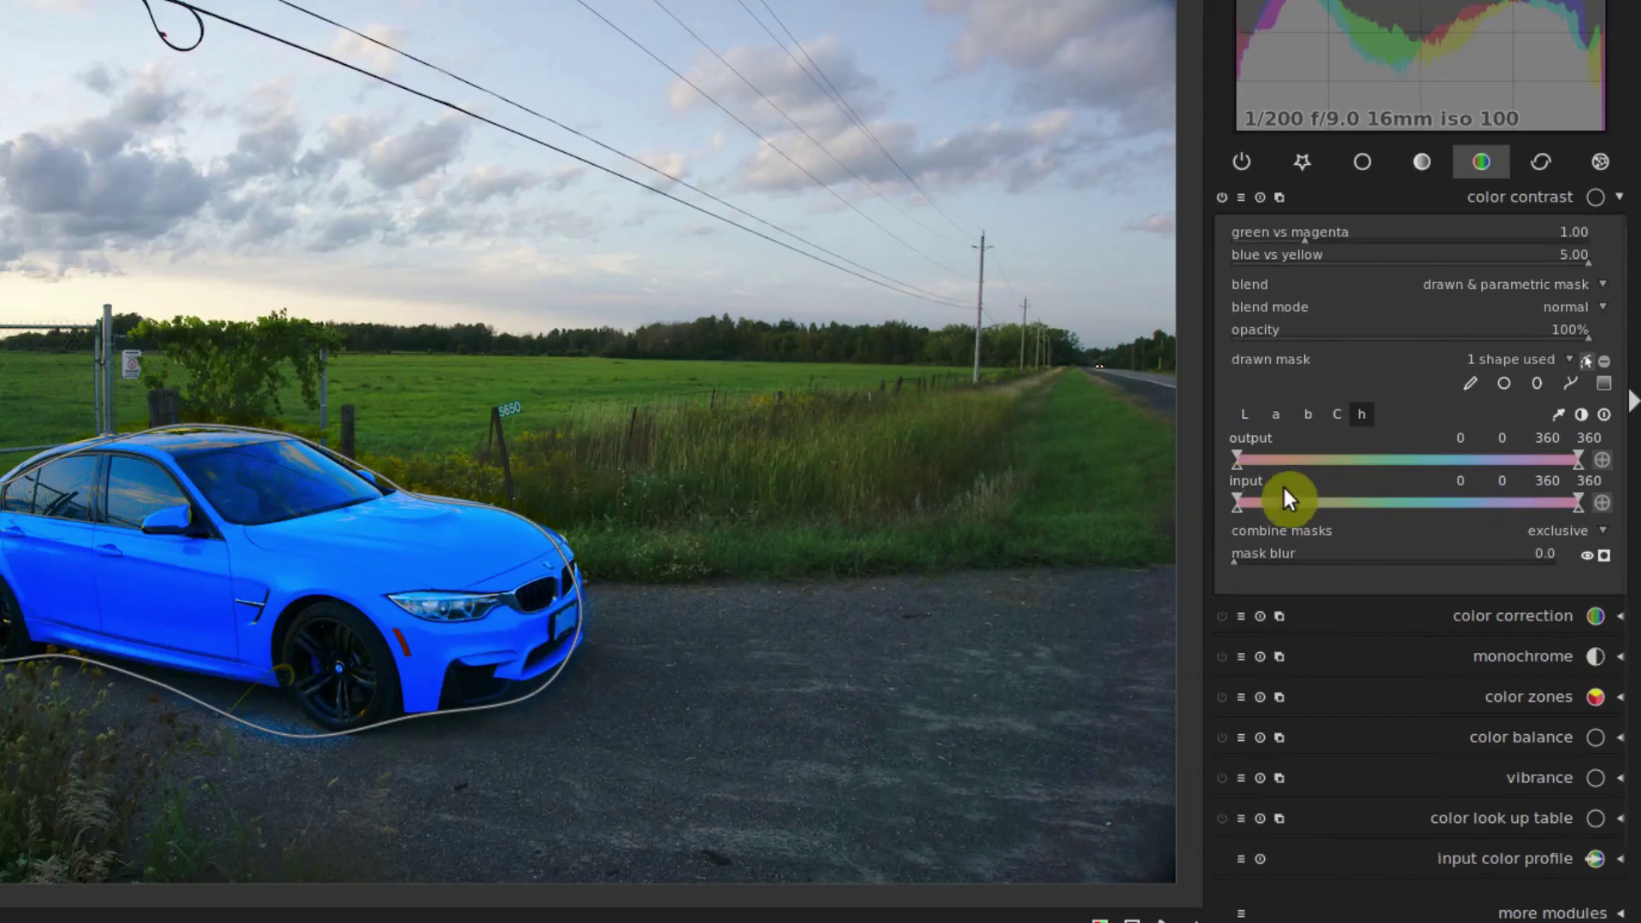
left_click(1557, 413)
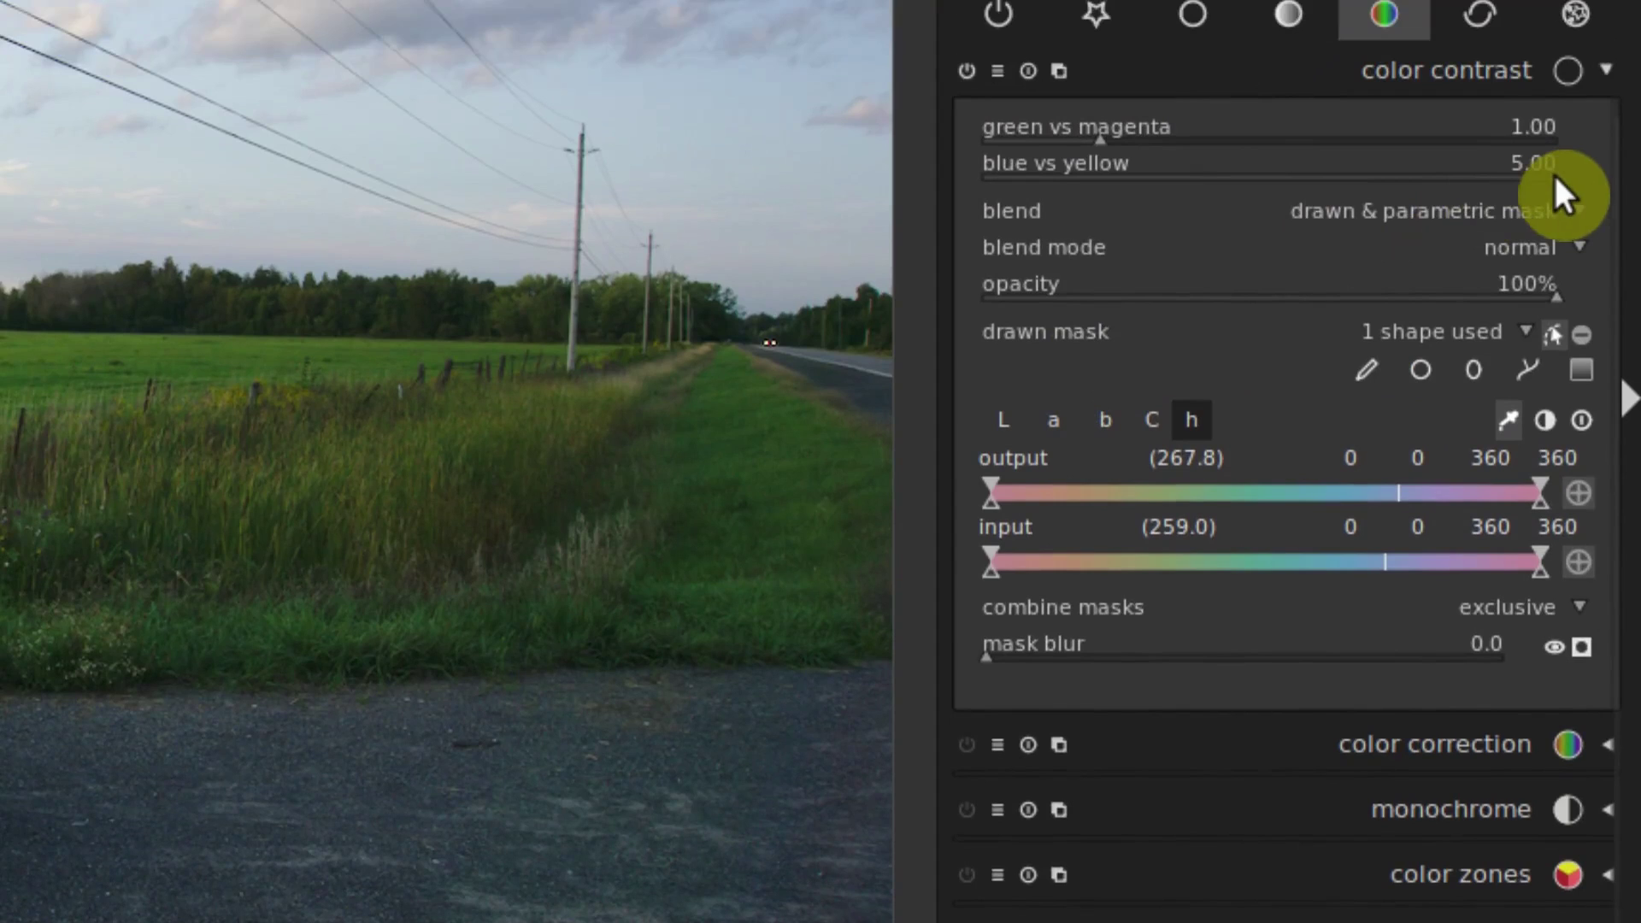
left_click_drag(1555, 82, 1401, 115)
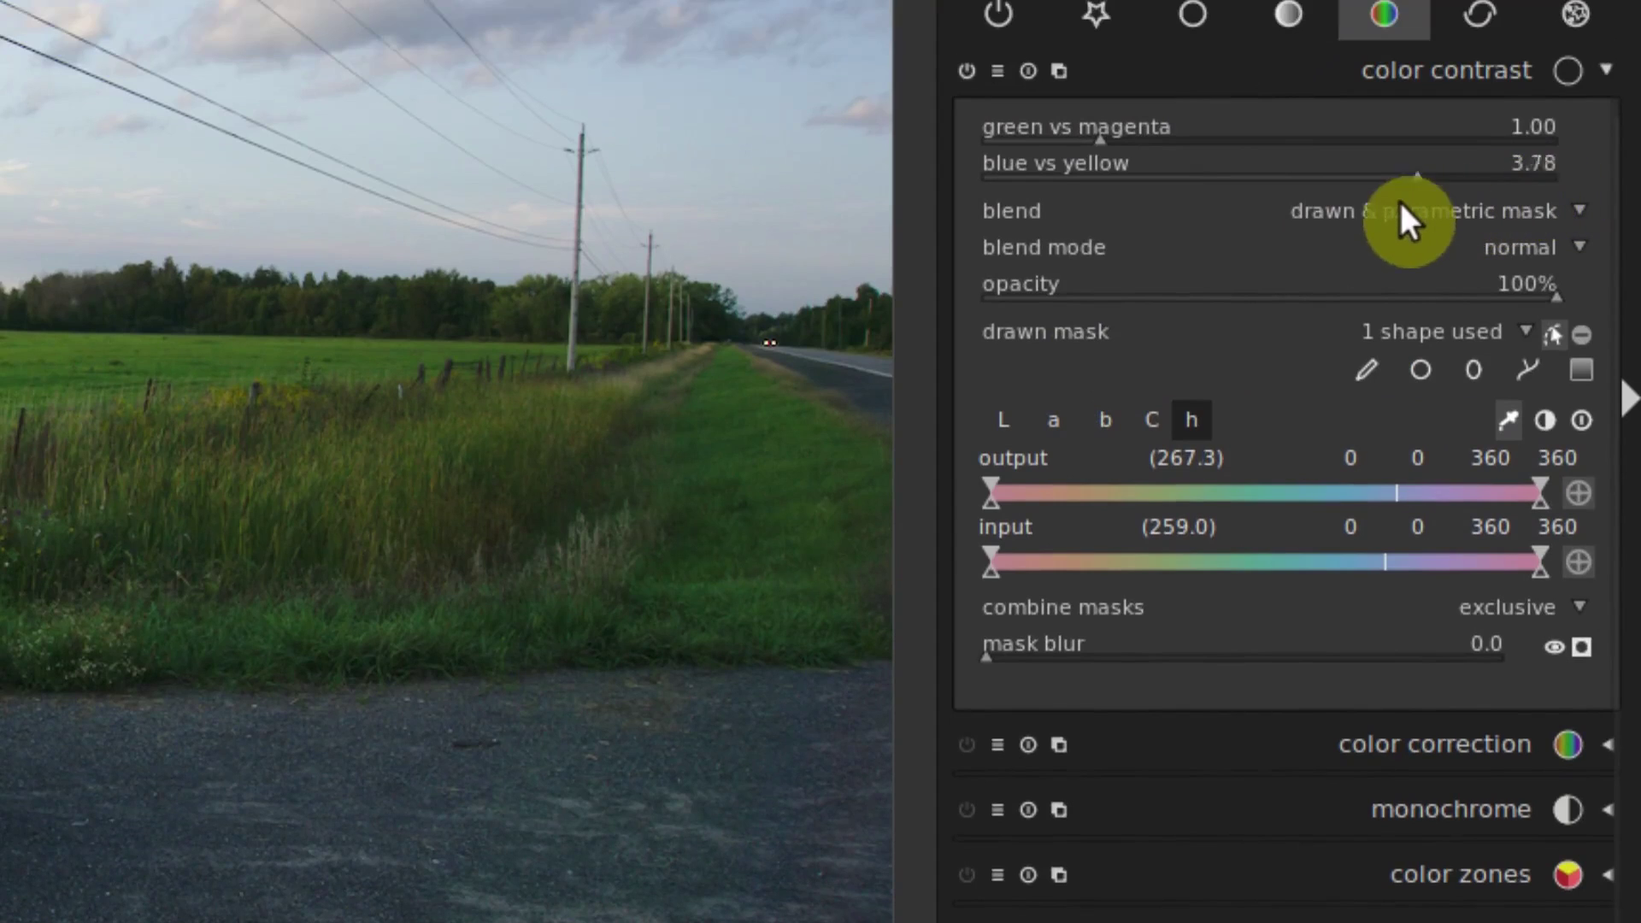
left_click_drag(1402, 205, 1136, 257)
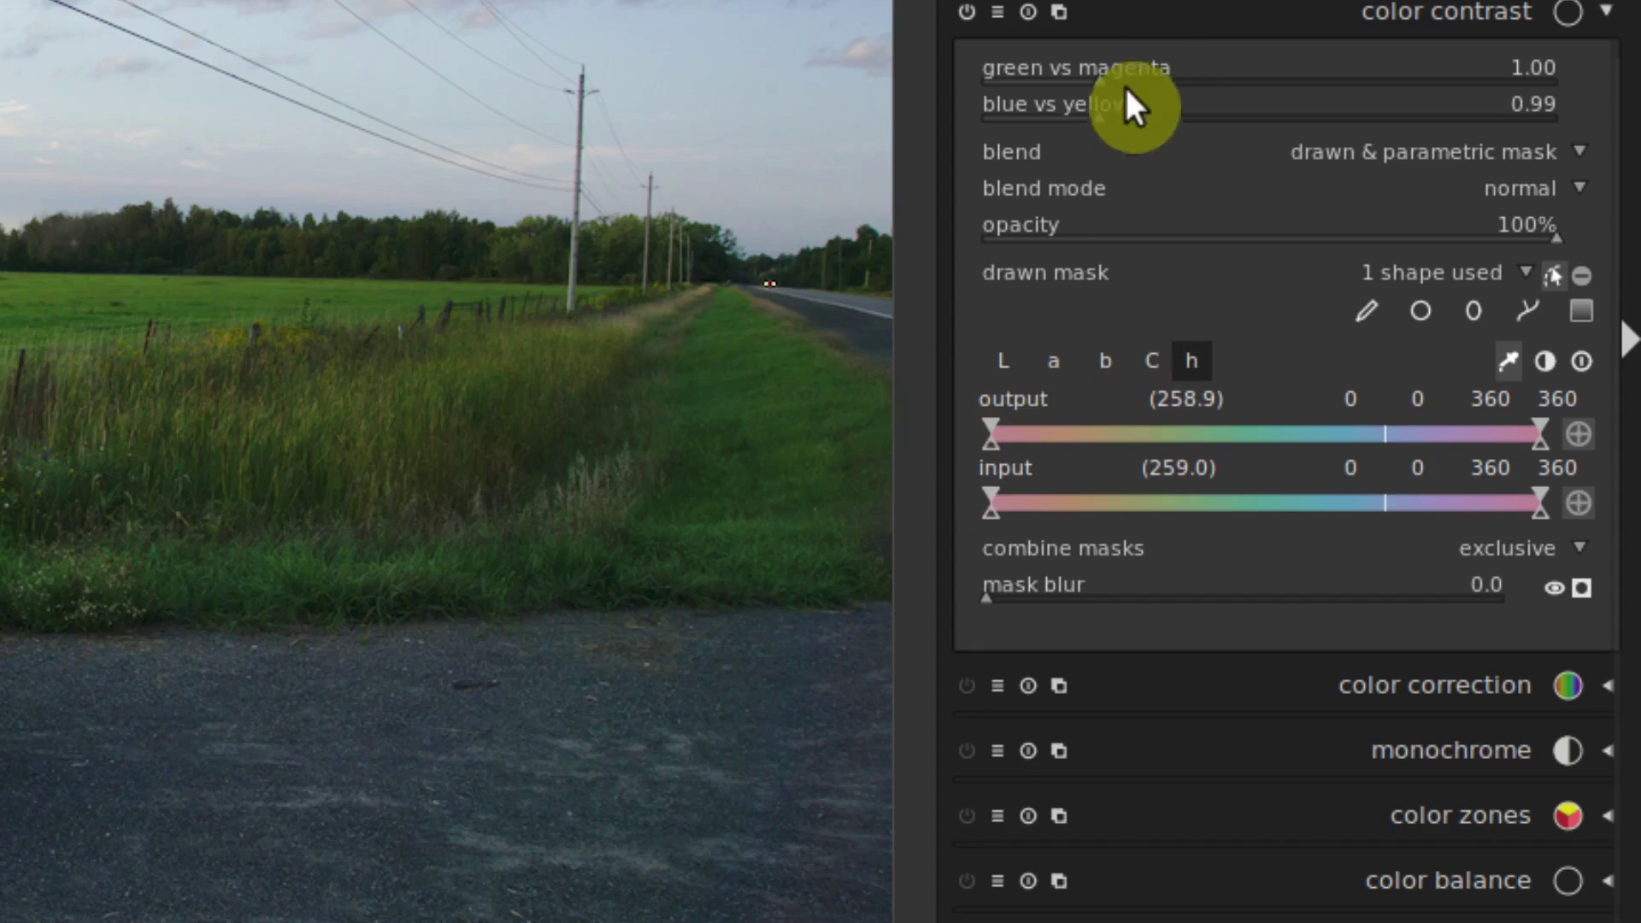
Restore blue vs yellow to 5.00 and set the input hue range to 165–275
left_click_drag(1094, 113, 1577, 132)
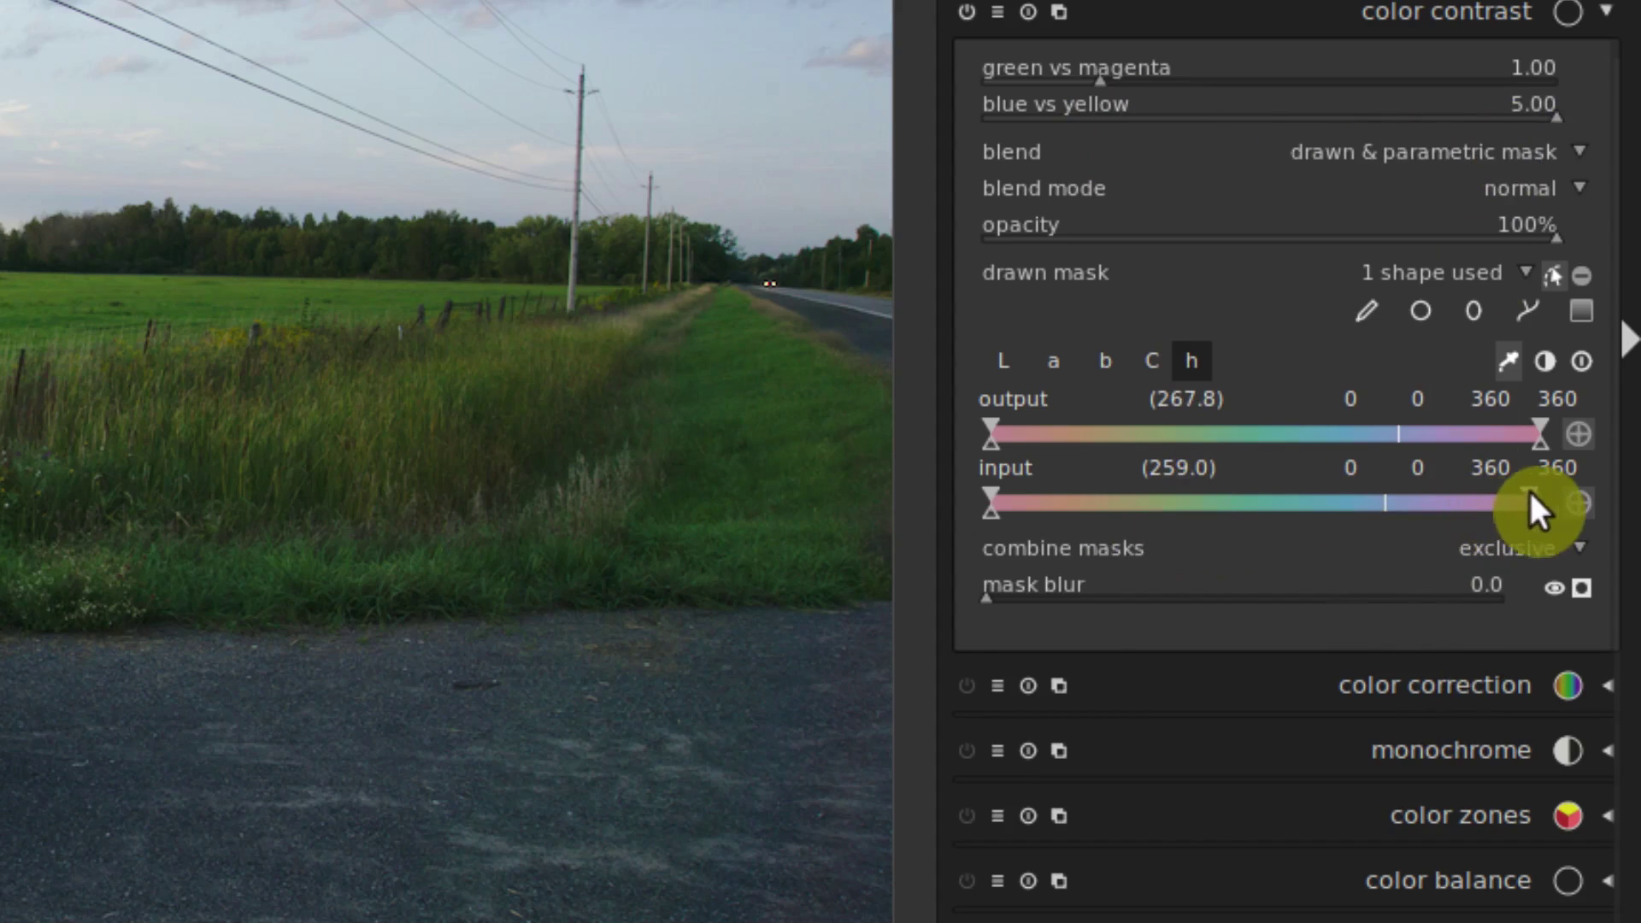
left_click_drag(1529, 504, 1409, 504)
left_click_drag(988, 505, 1265, 503)
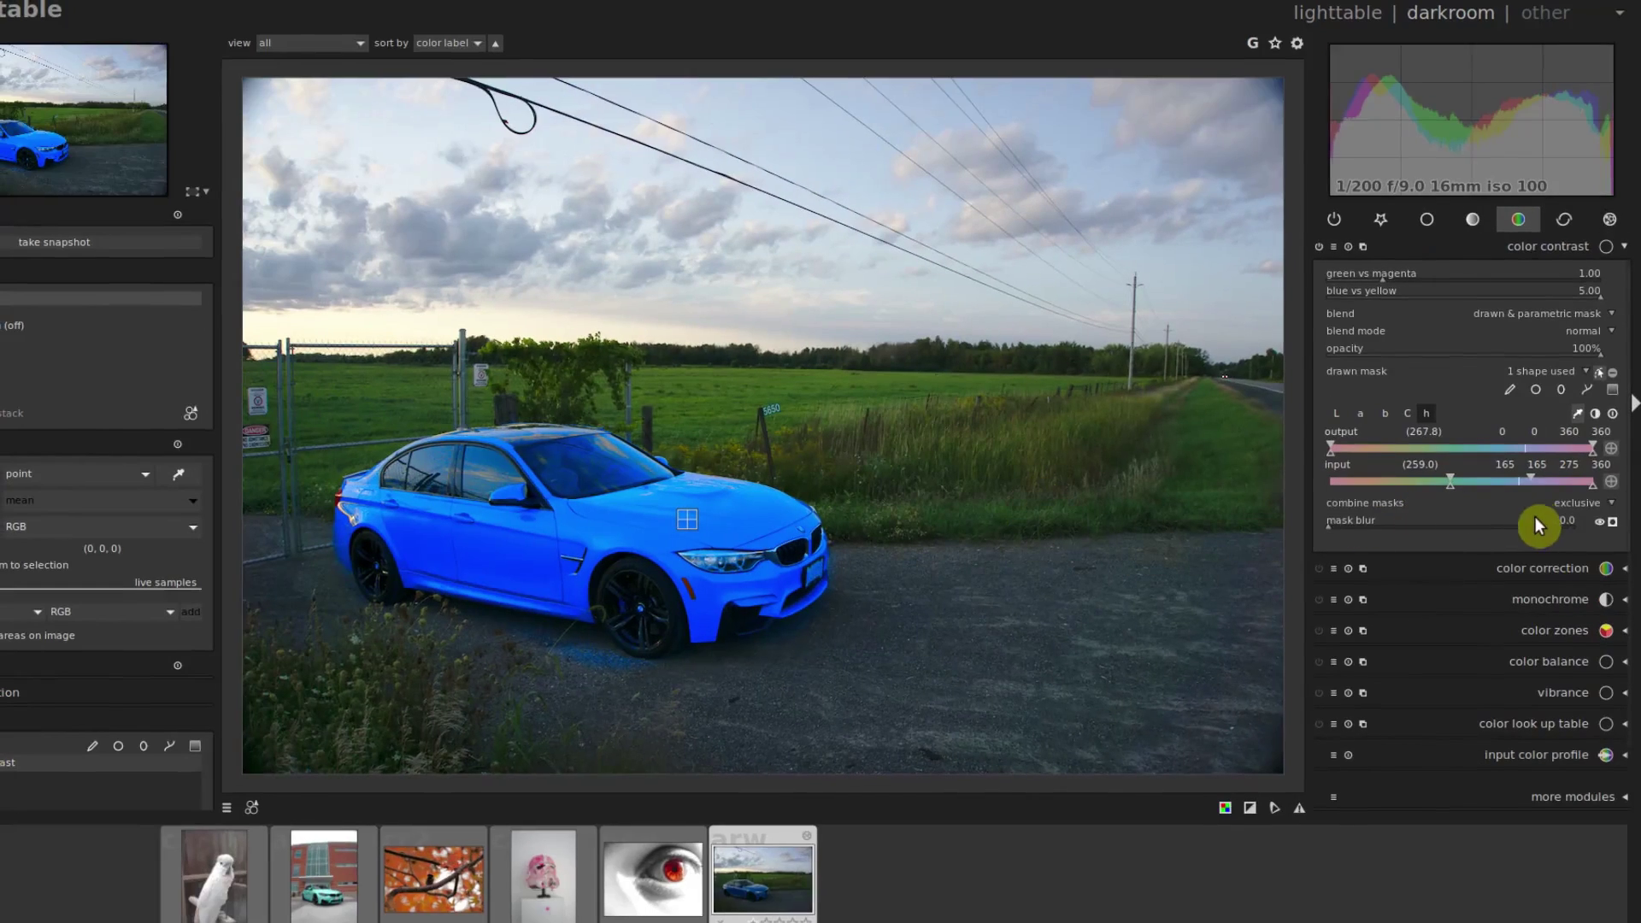
Show the mask overlay and open the input hue range fully to 0–360
left_click(1612, 521)
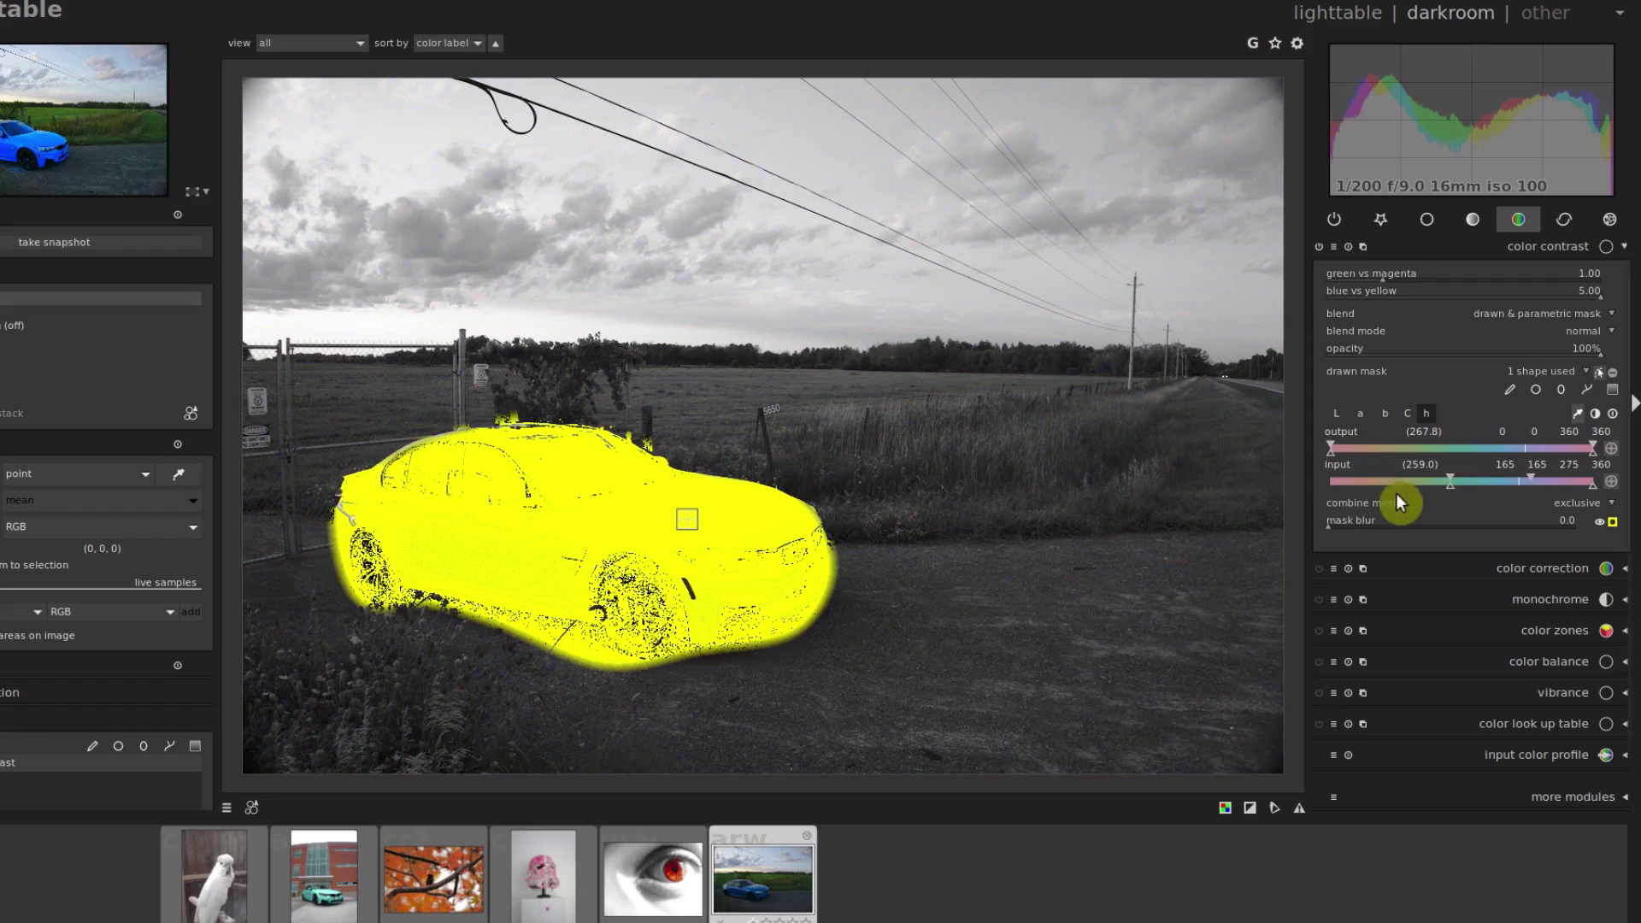
left_click_drag(1449, 478, 1308, 484)
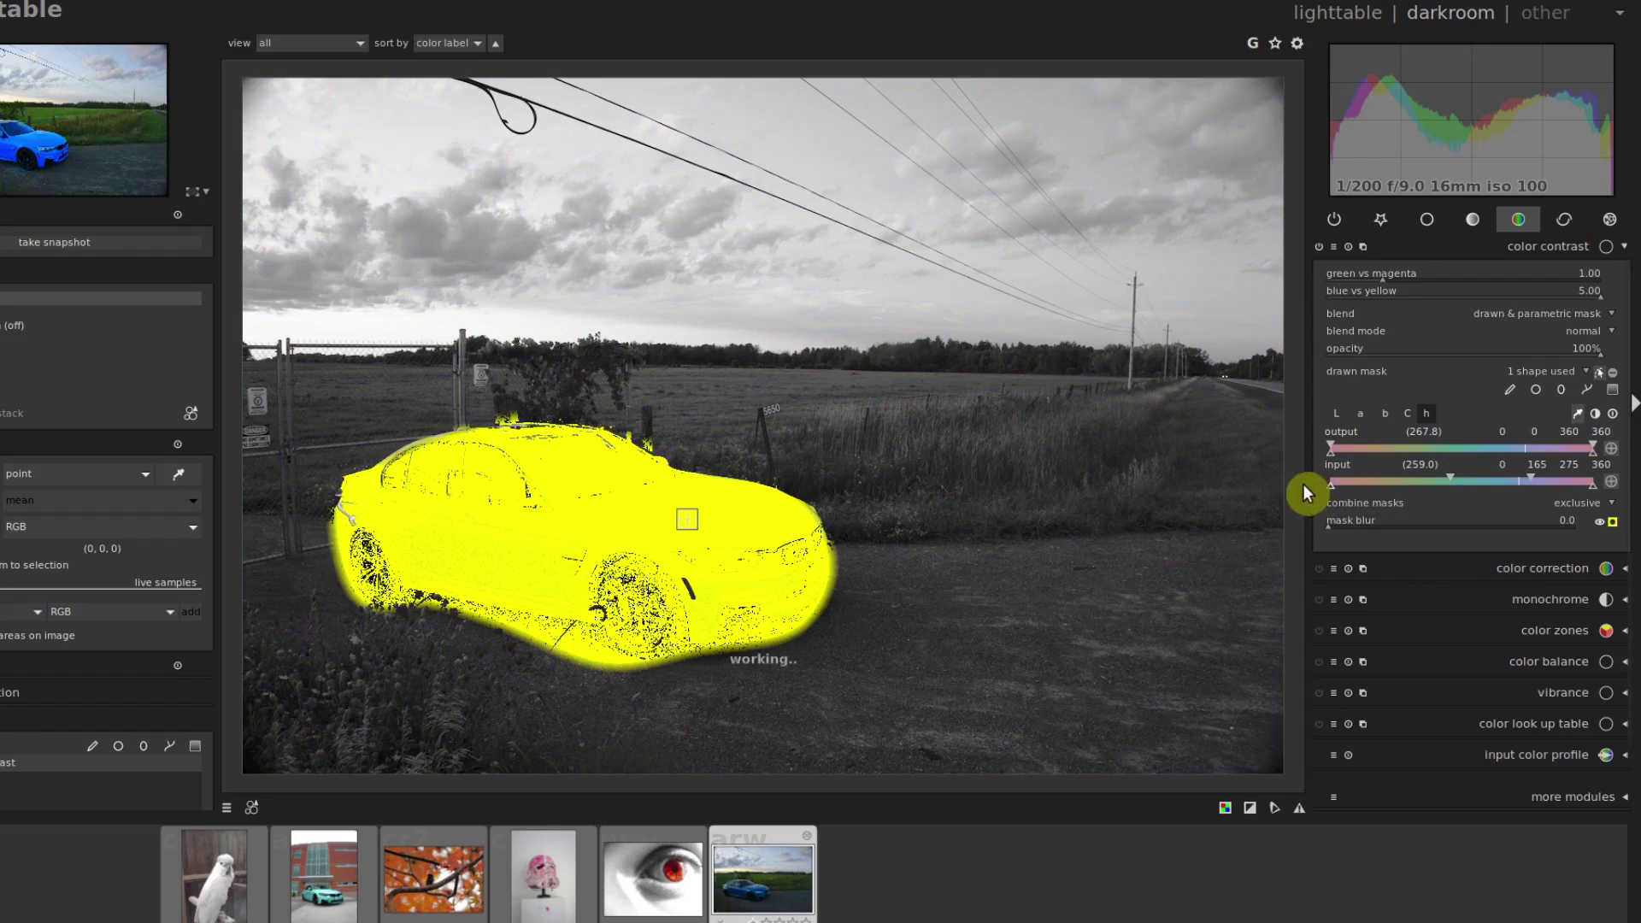
left_click_drag(1441, 474, 1311, 485)
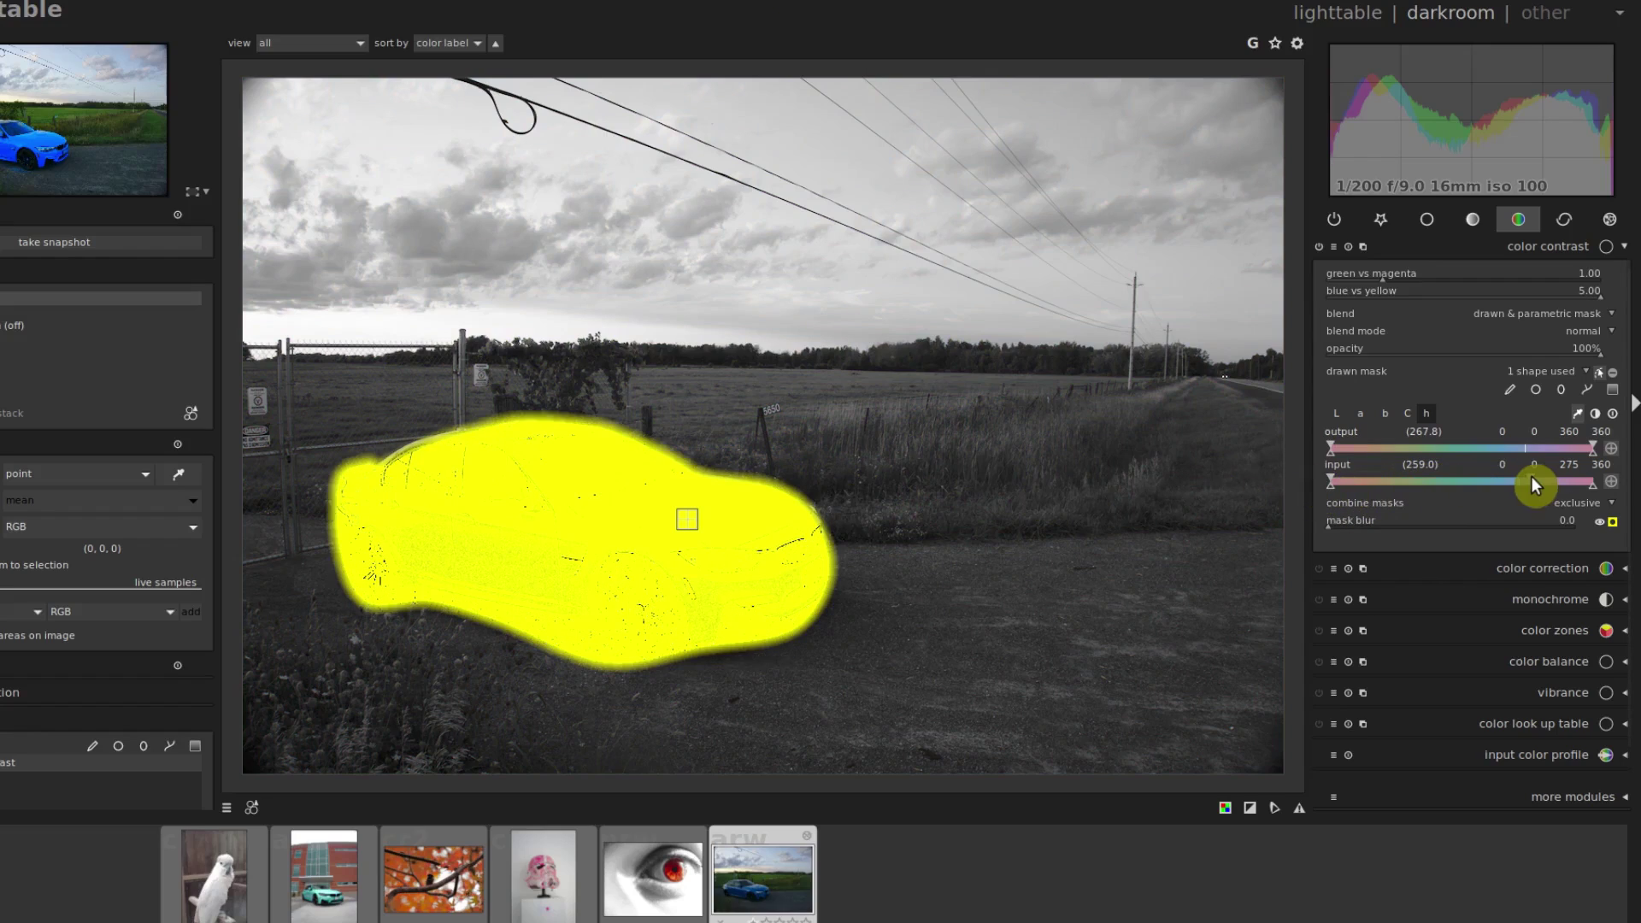
left_click_drag(1530, 475, 1588, 472)
Narrow the input hue limits to about 173/189 at the low end and 284 at the top
left_click_drag(1331, 481, 1469, 482)
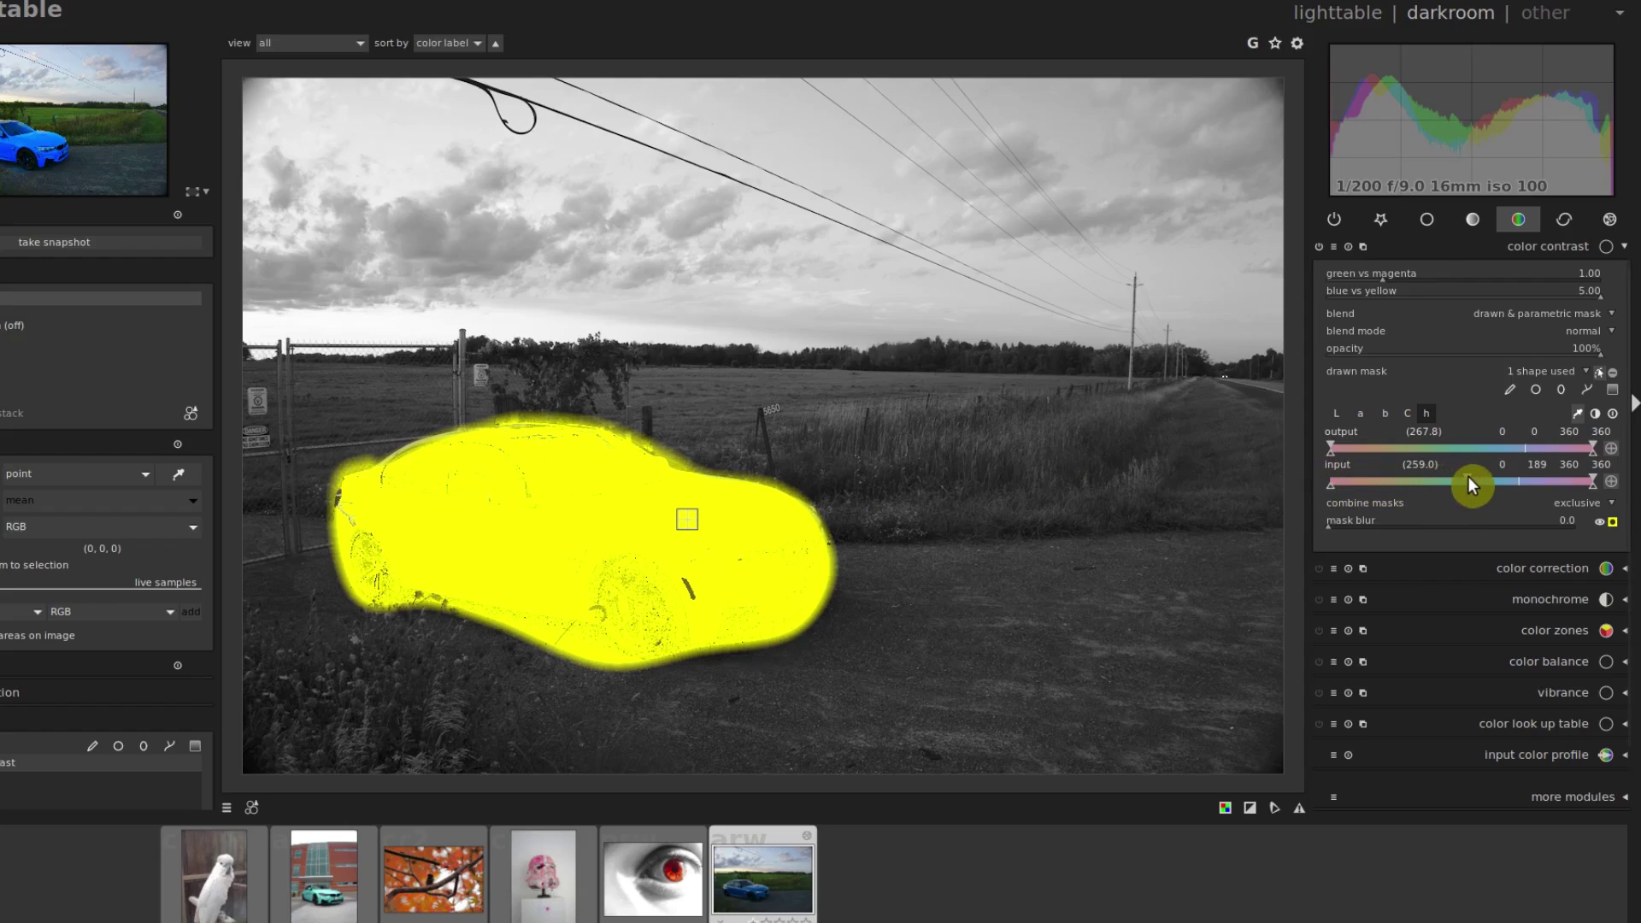
left_click_drag(1591, 482, 1536, 481)
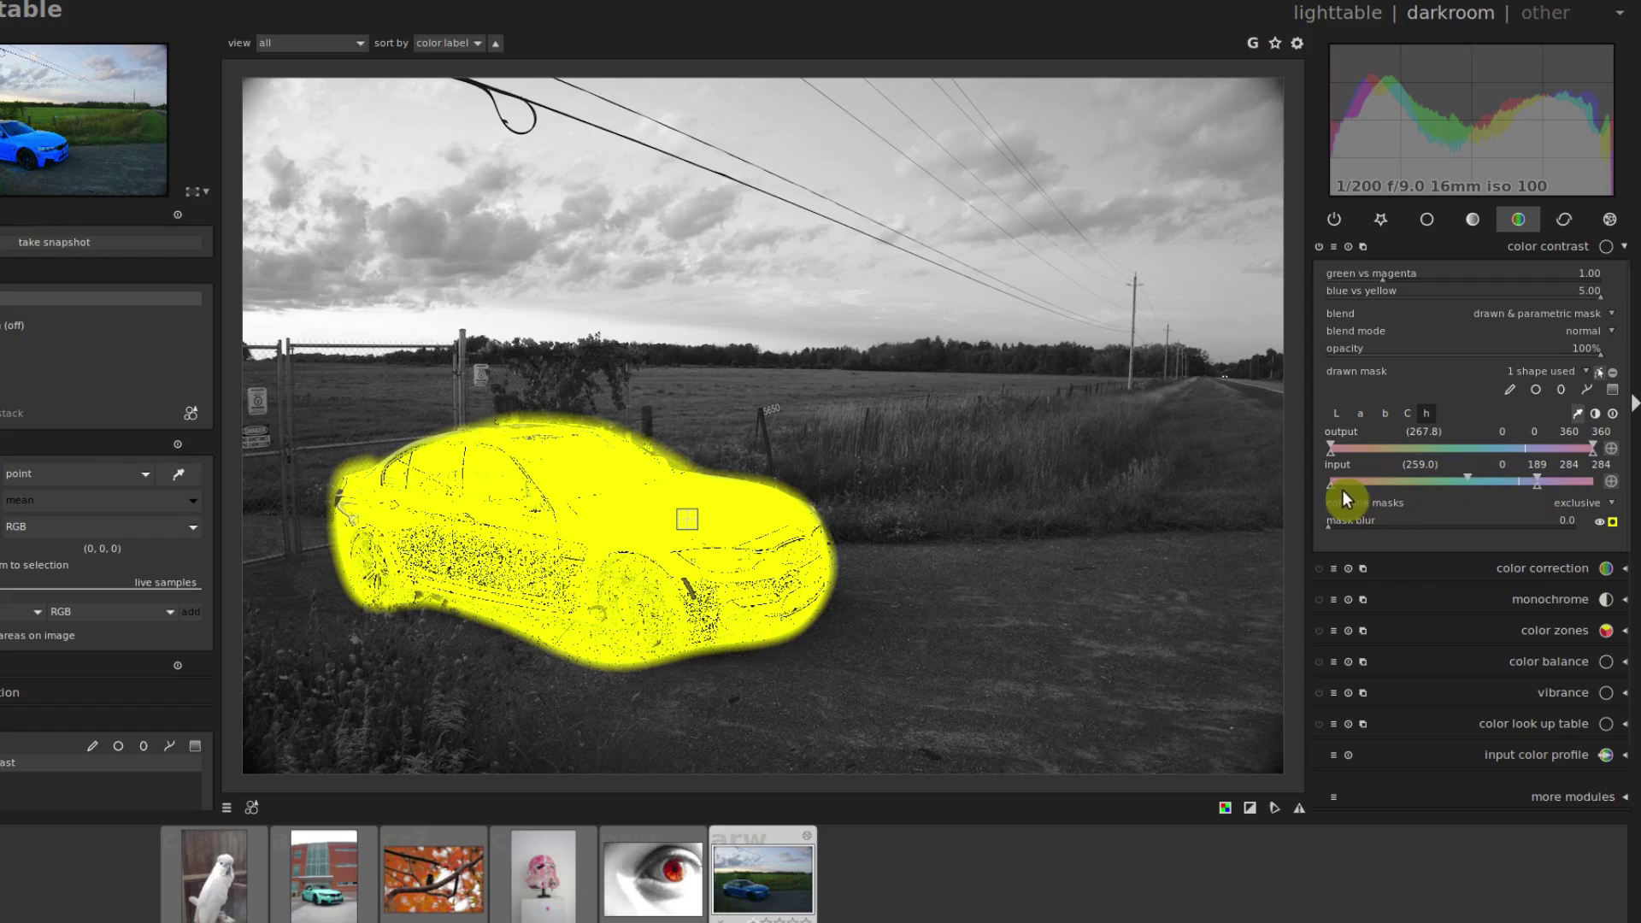
mouse_move(1331, 489)
left_mouse_down()
mouse_move(1535, 480)
mouse_move(1463, 484)
mouse_move(1490, 483)
left_mouse_up()
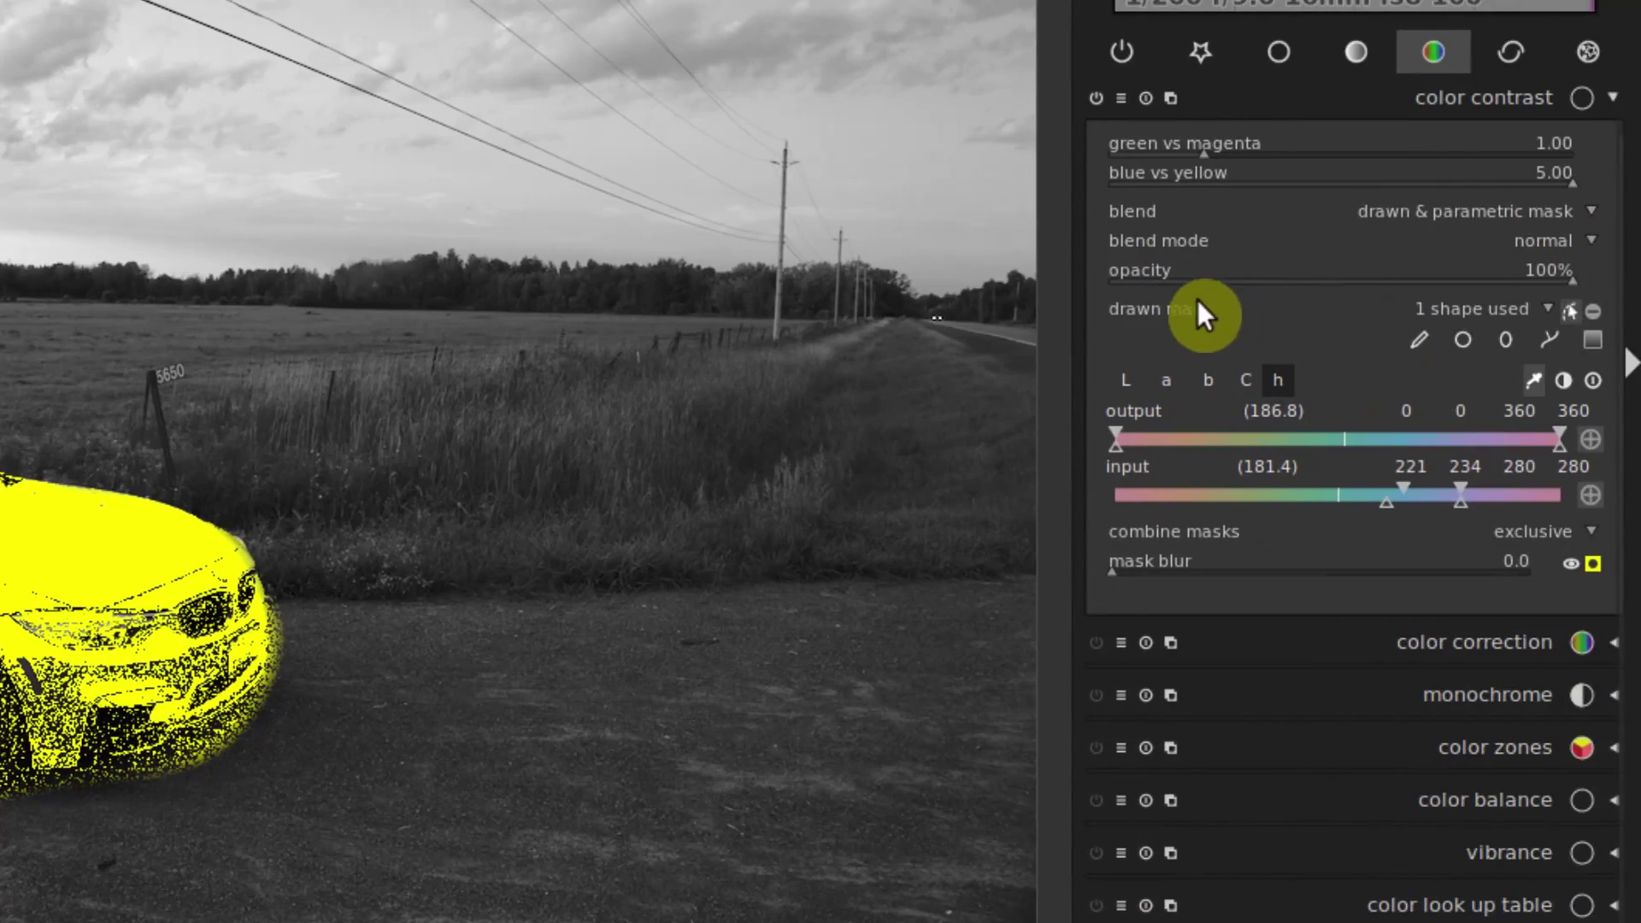
Add nodes along the path's lower rear edge and pull them up to hug the car body
left_click(1197, 301)
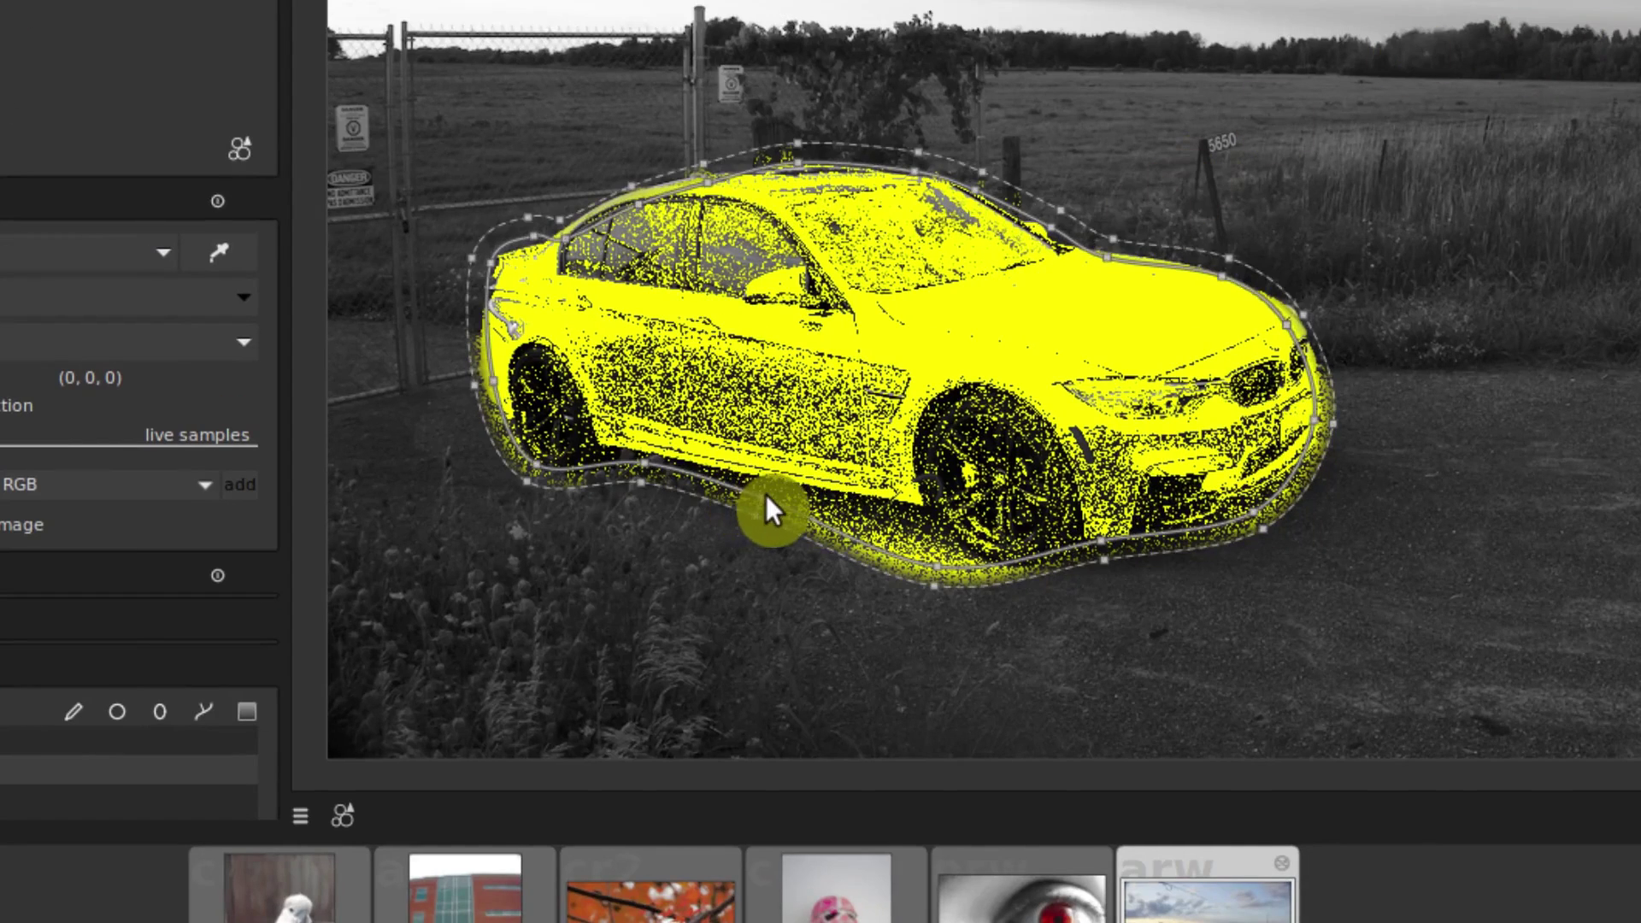
left_click(765, 497, "ctrl")
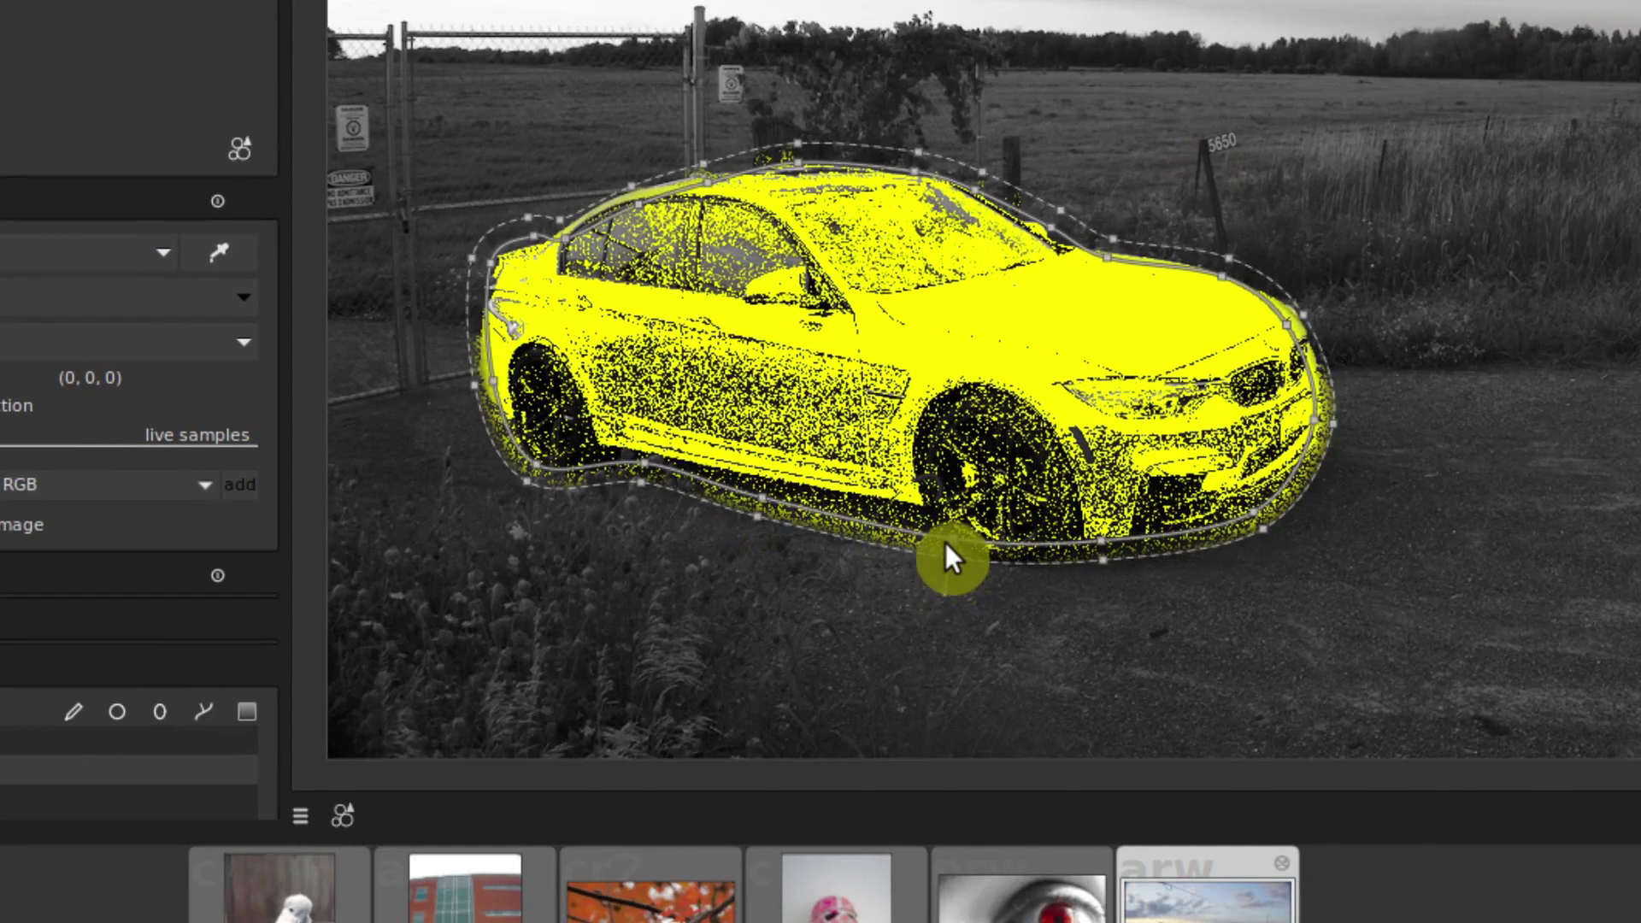
left_click_drag(951, 540, 930, 511)
left_click_drag(757, 495, 755, 478)
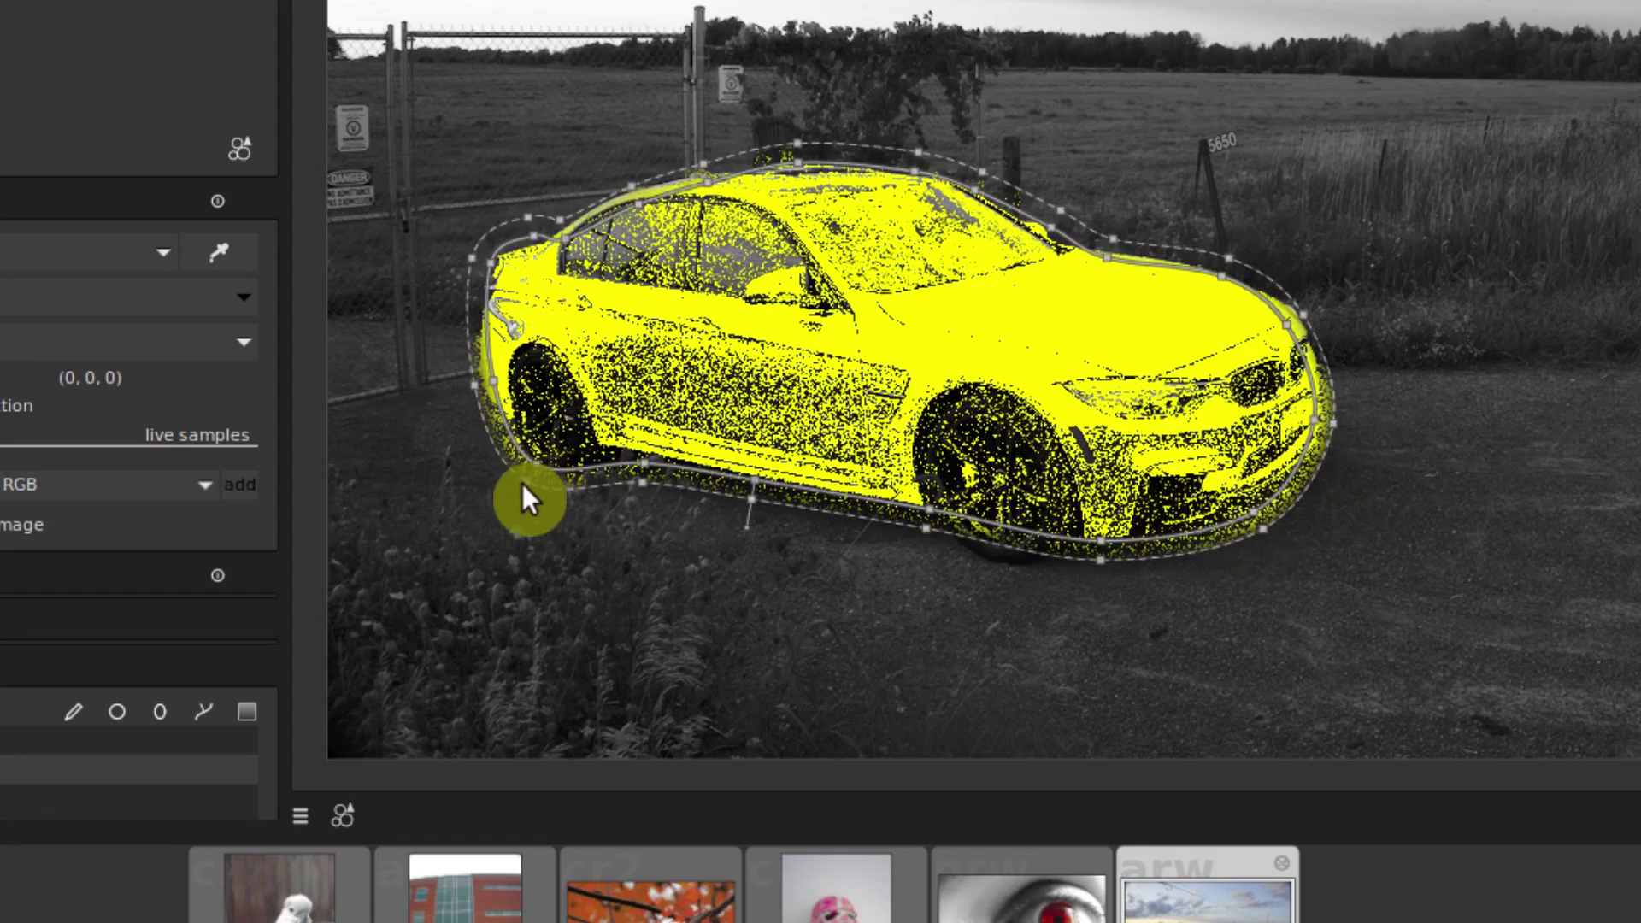
left_click(540, 461, "ctrl")
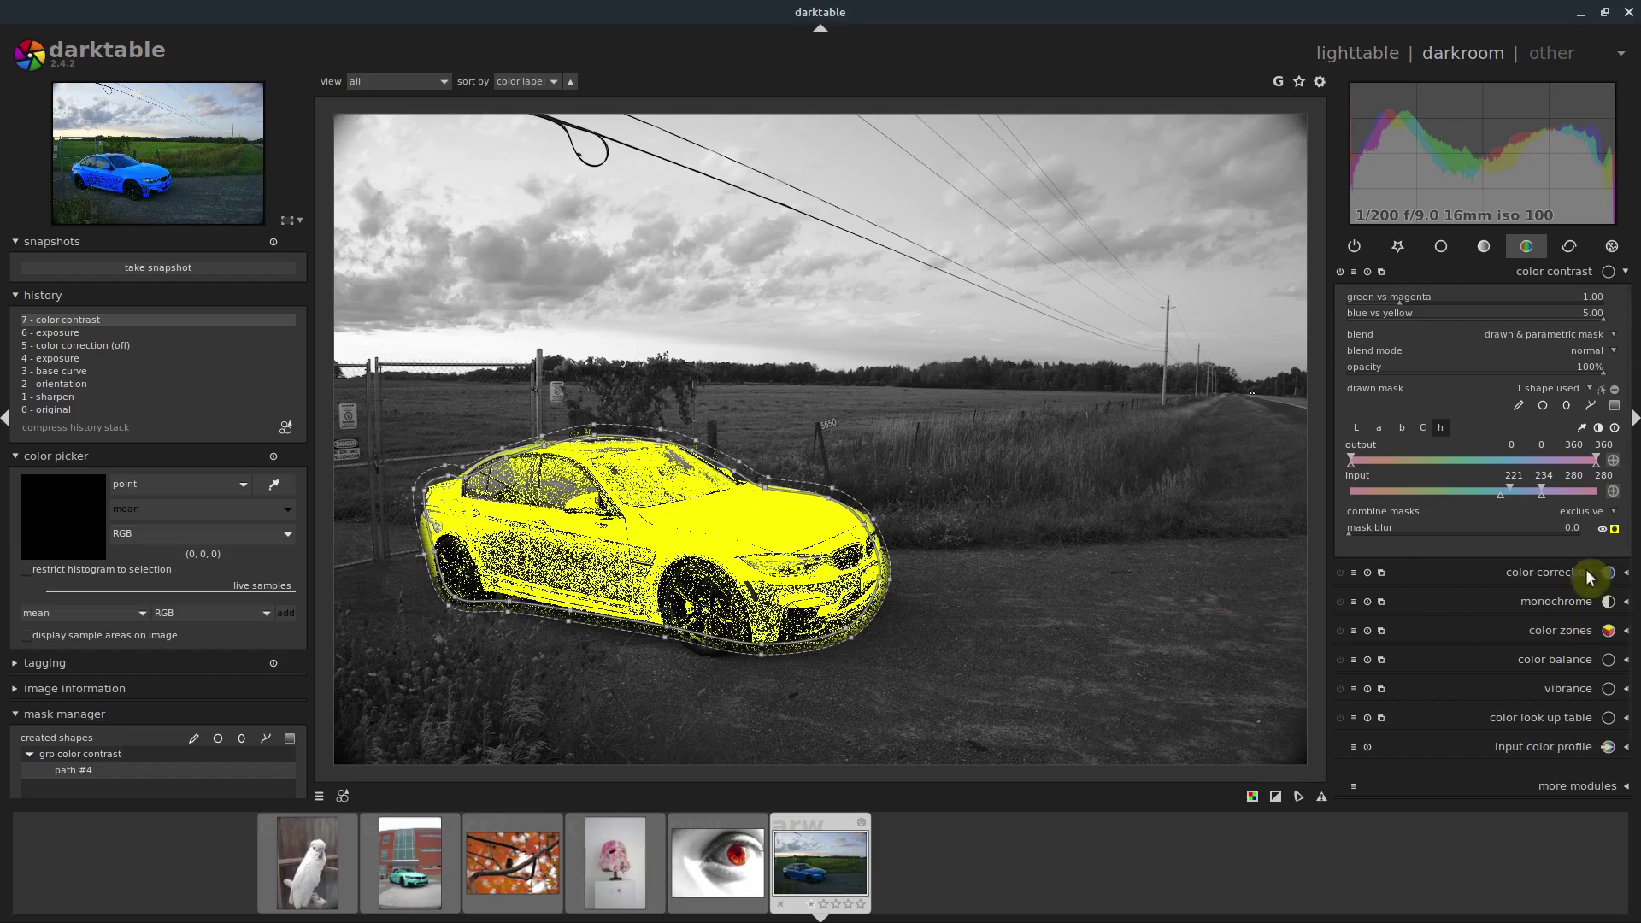
Hide the mask overlay, then lower the color contrast blue vs yellow and green vs magenta strengths
left_click(1614, 528)
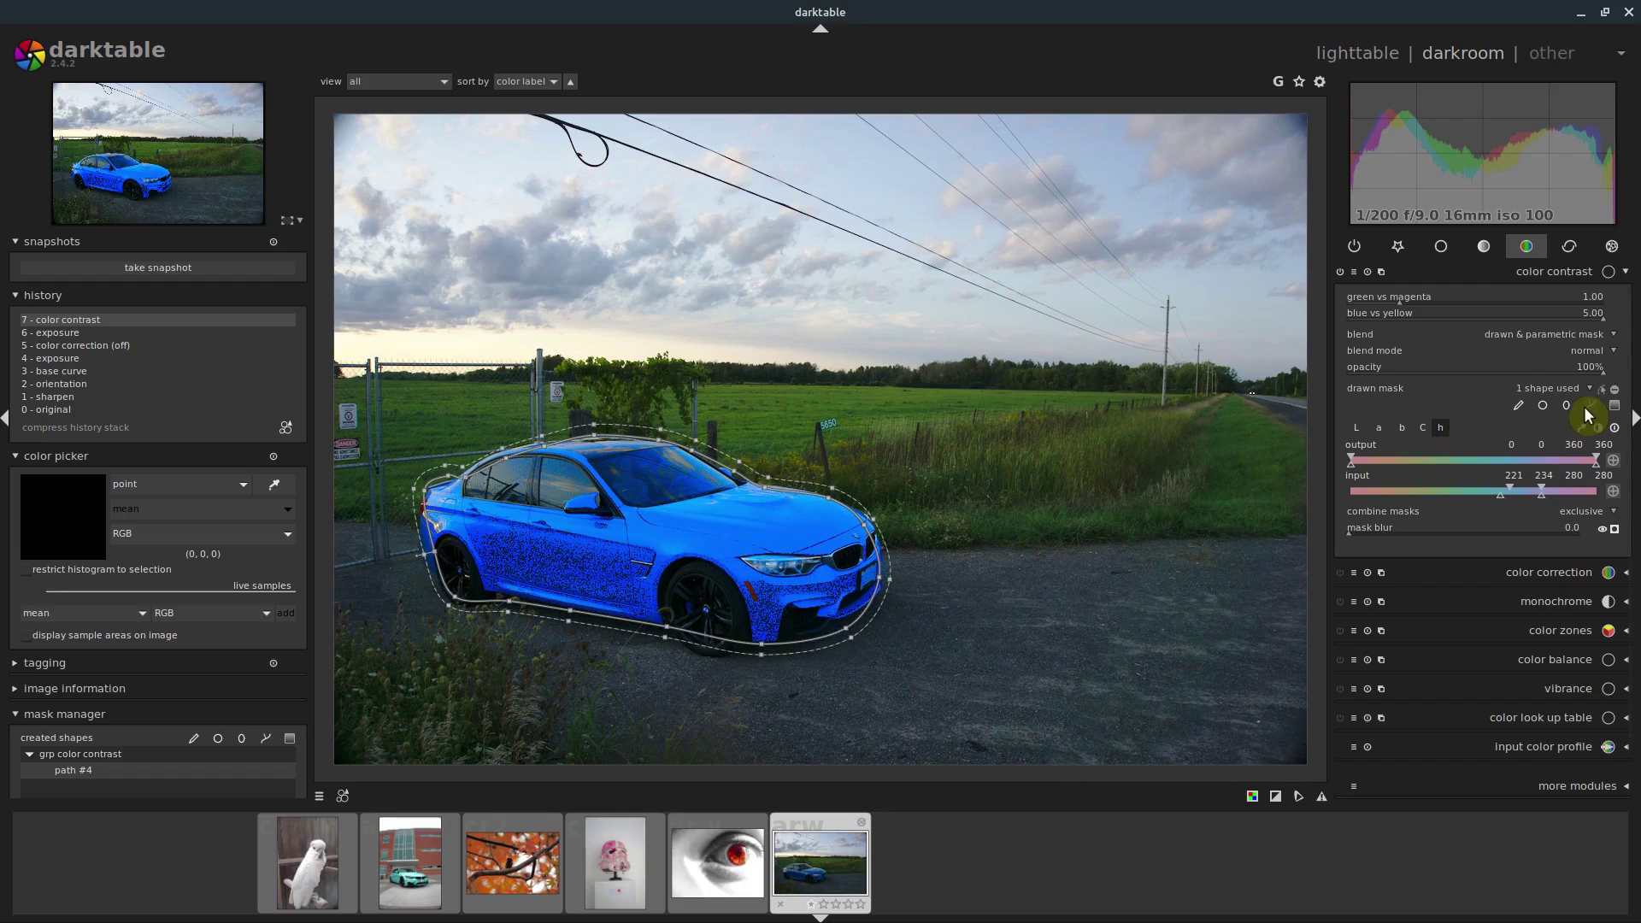
scroll(1621, 473, "up", 1)
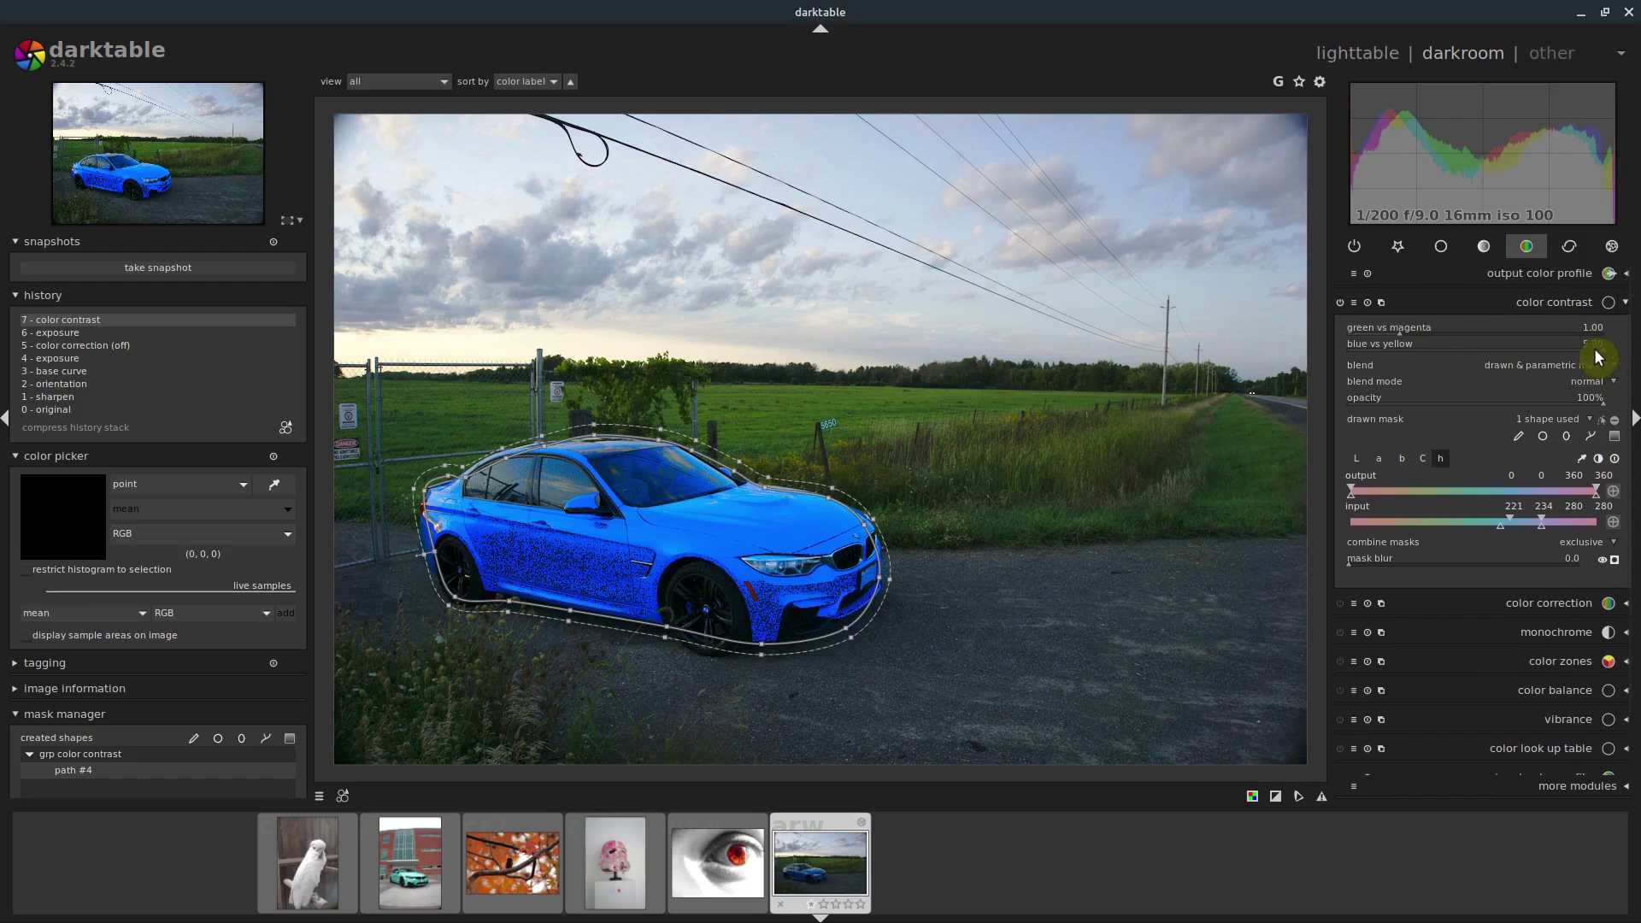
left_click(1495, 347)
left_click(1439, 352)
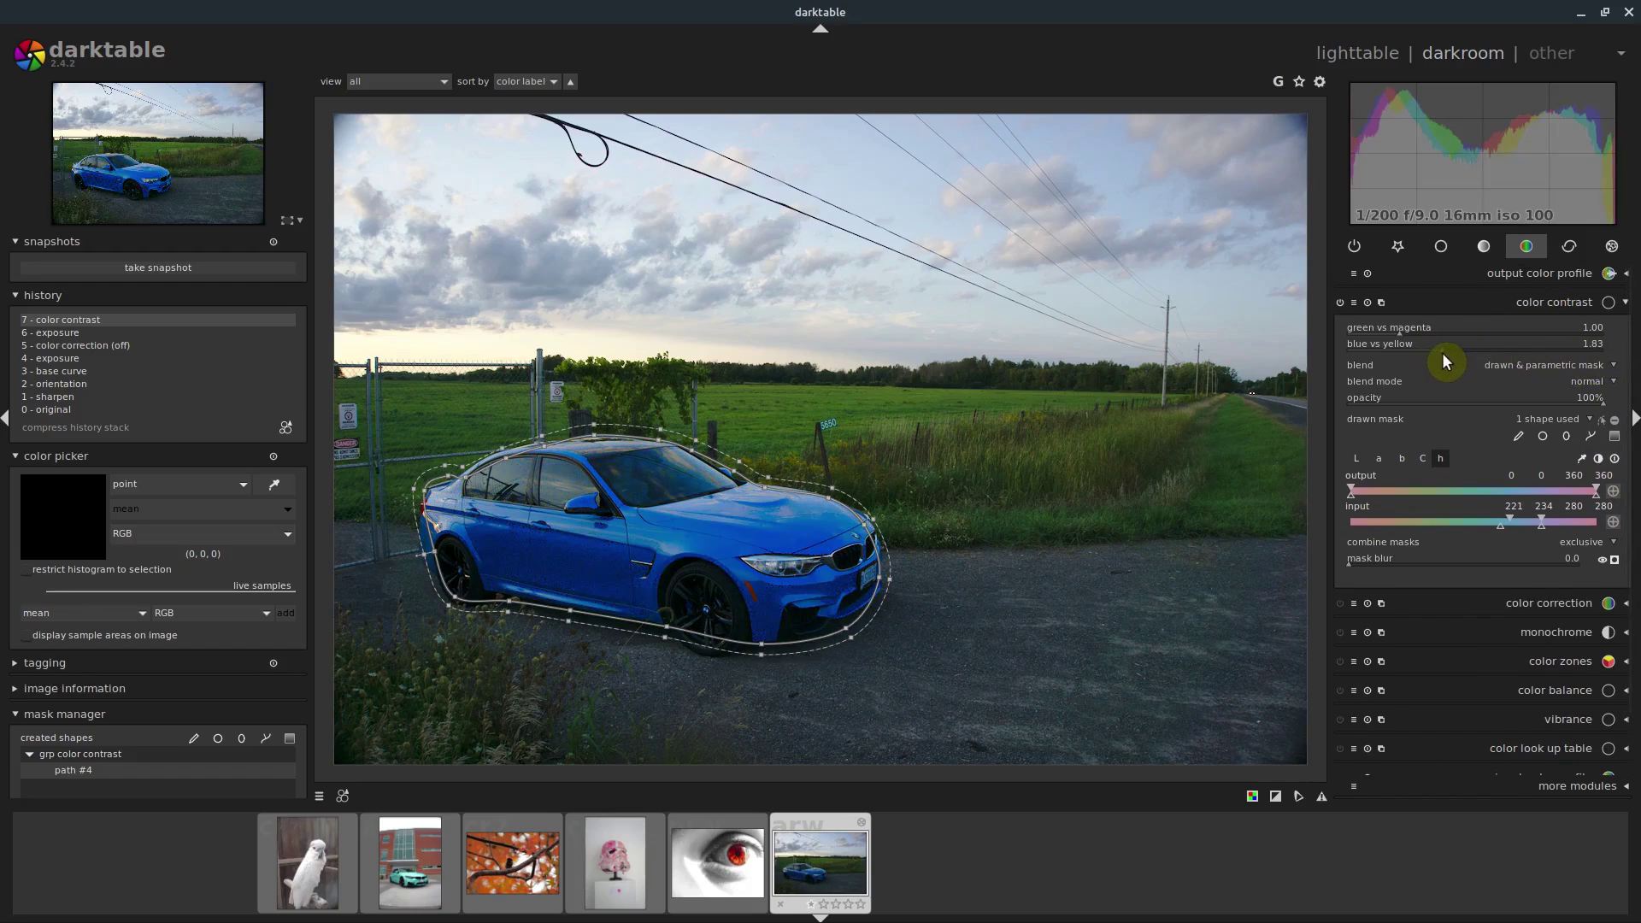
left_click(1370, 331)
left_click_drag(1322, 334, 1381, 334)
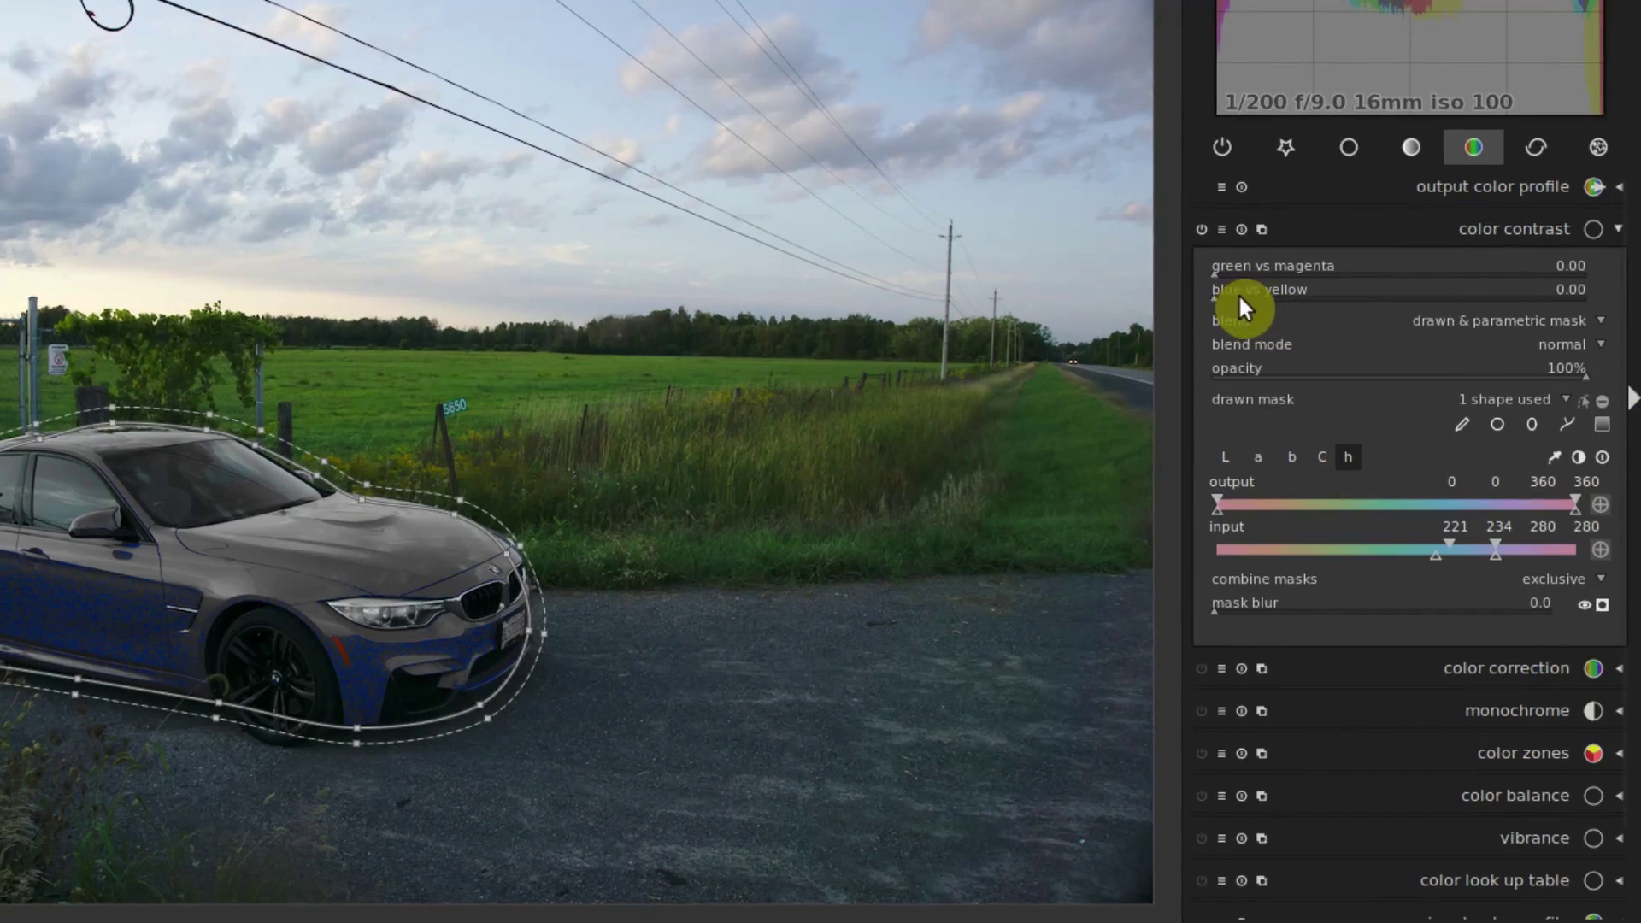
Settle color contrast at green vs magenta 1.14 and blue vs yellow 1.35, toggling it off and on to compare
left_click_drag(1237, 294, 1341, 295)
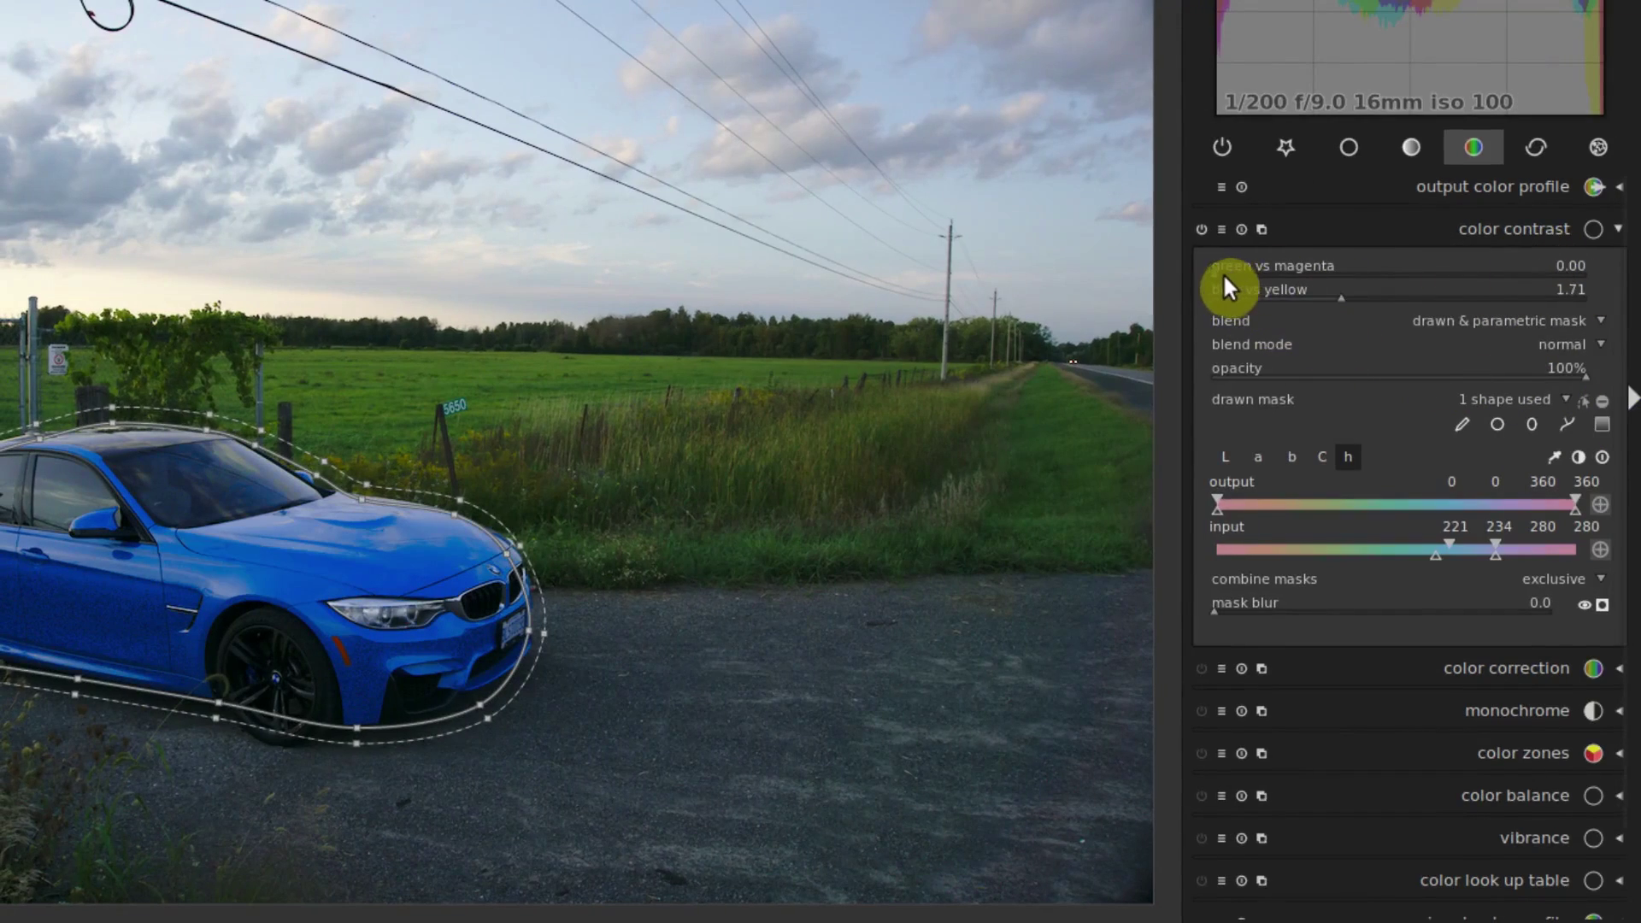
left_click_drag(1224, 275, 1627, 286)
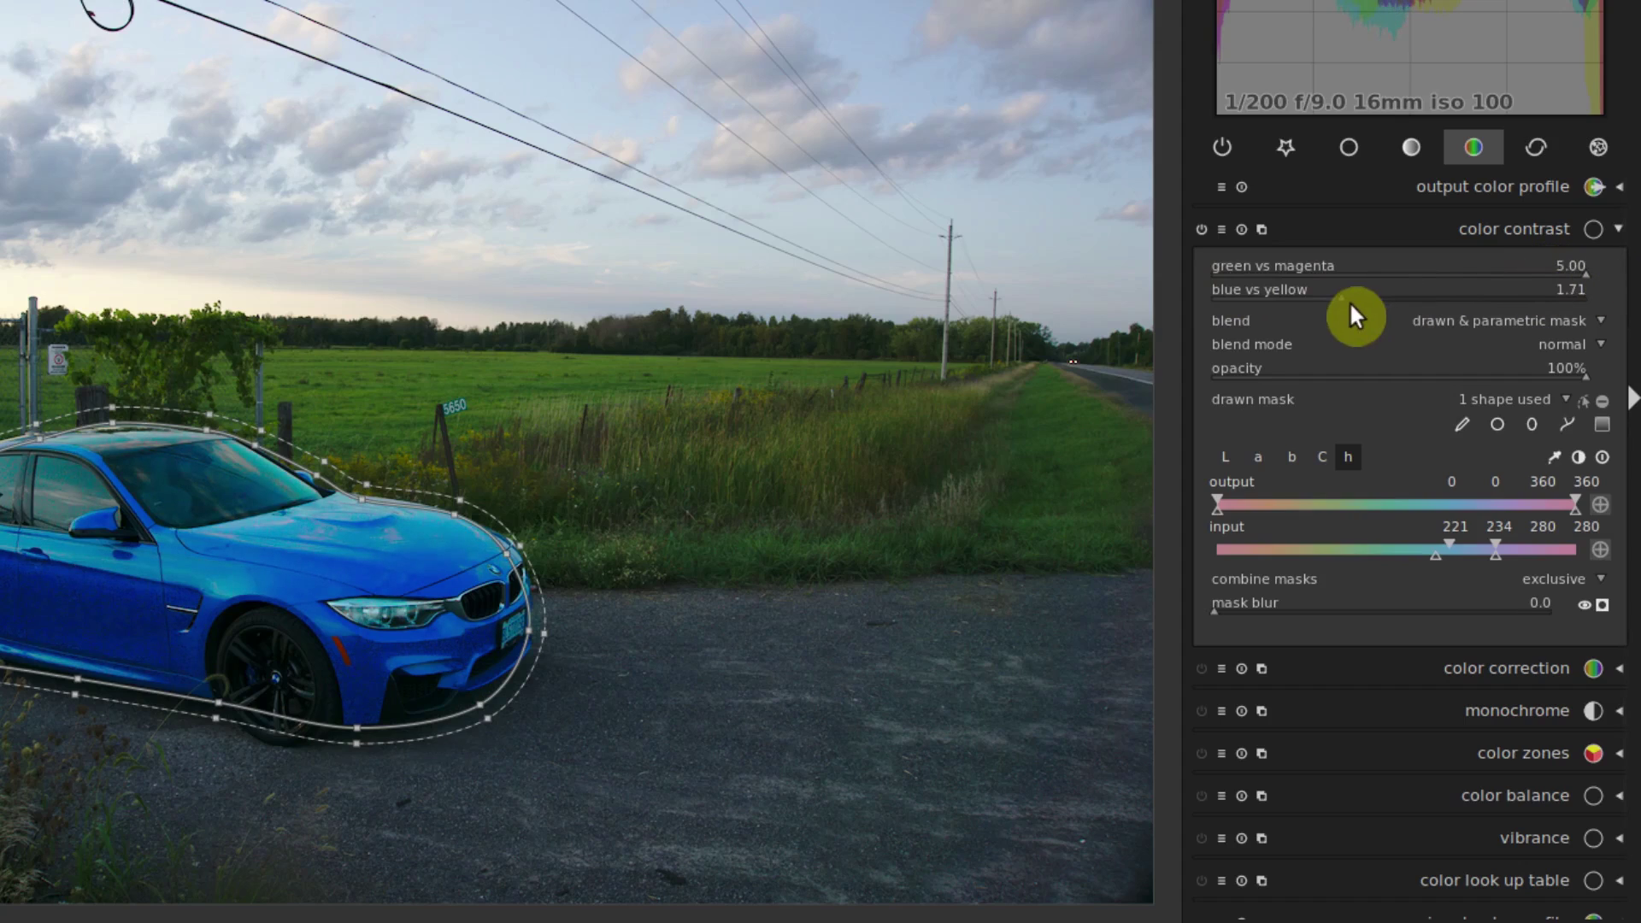
scroll(1593, 294, "up", 10)
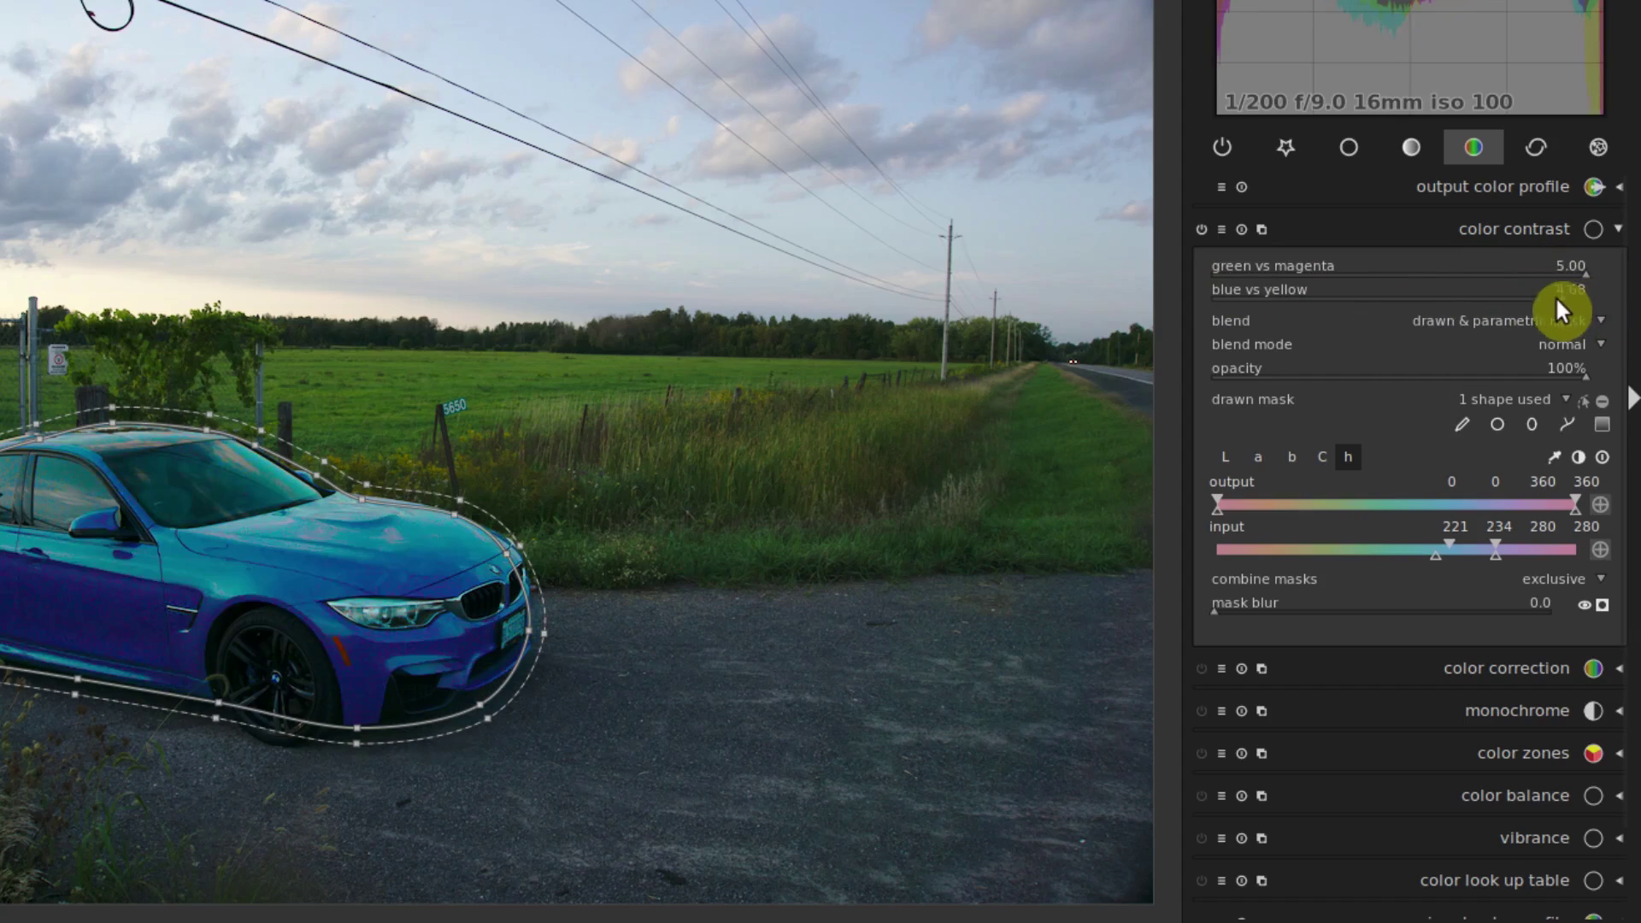
left_click_drag(1590, 300, 1305, 299)
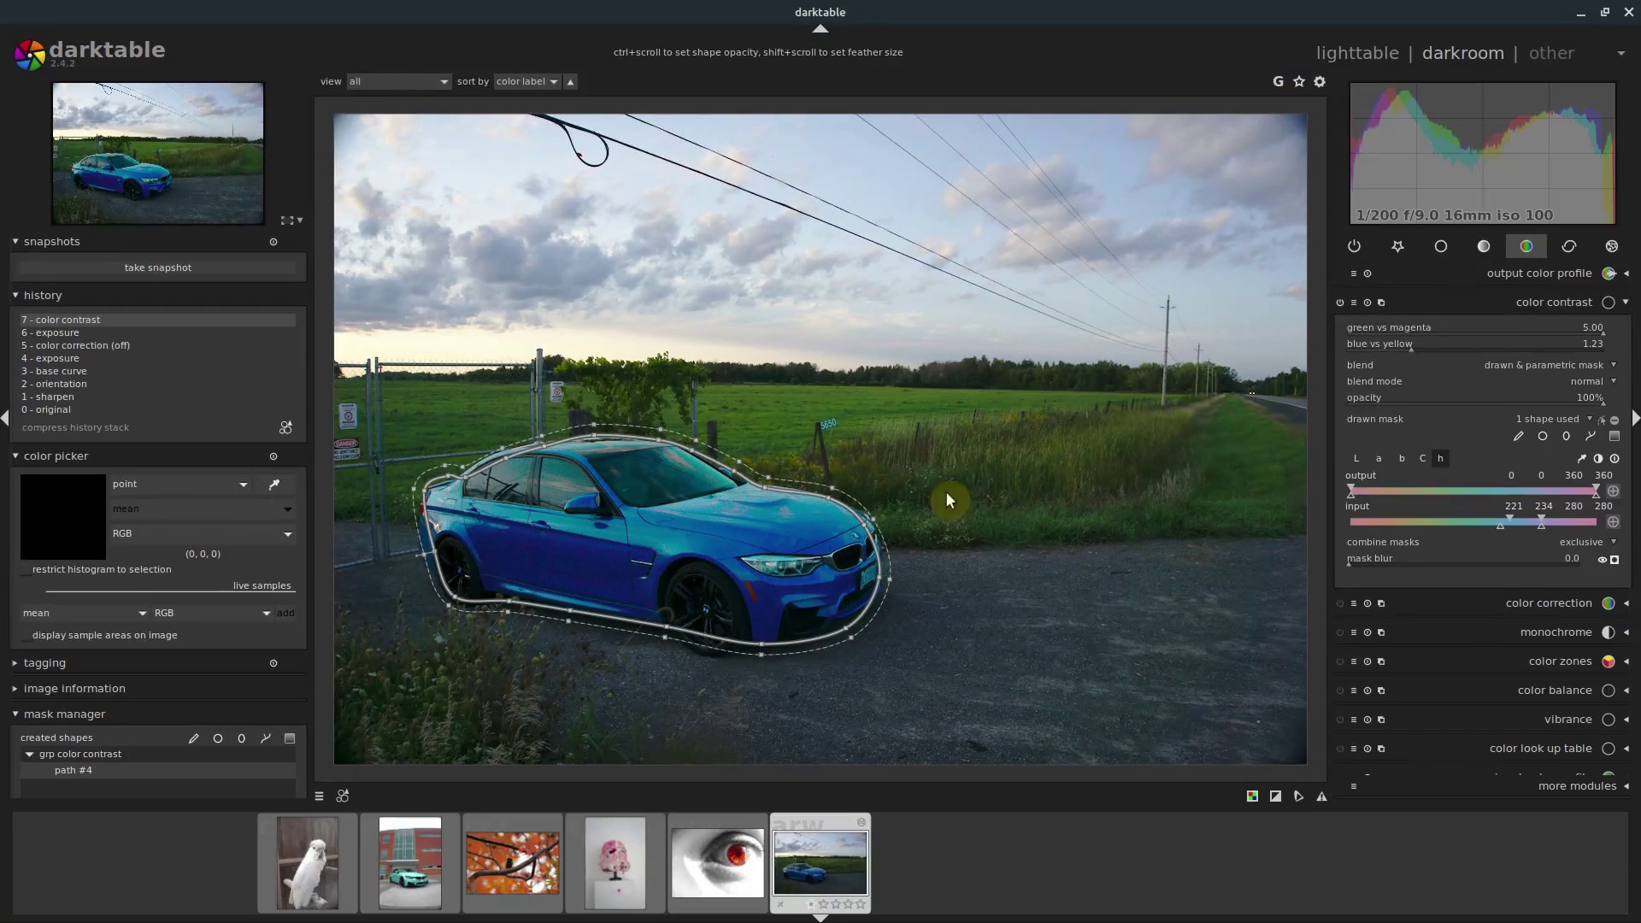
left_click_drag(1423, 334, 1419, 354)
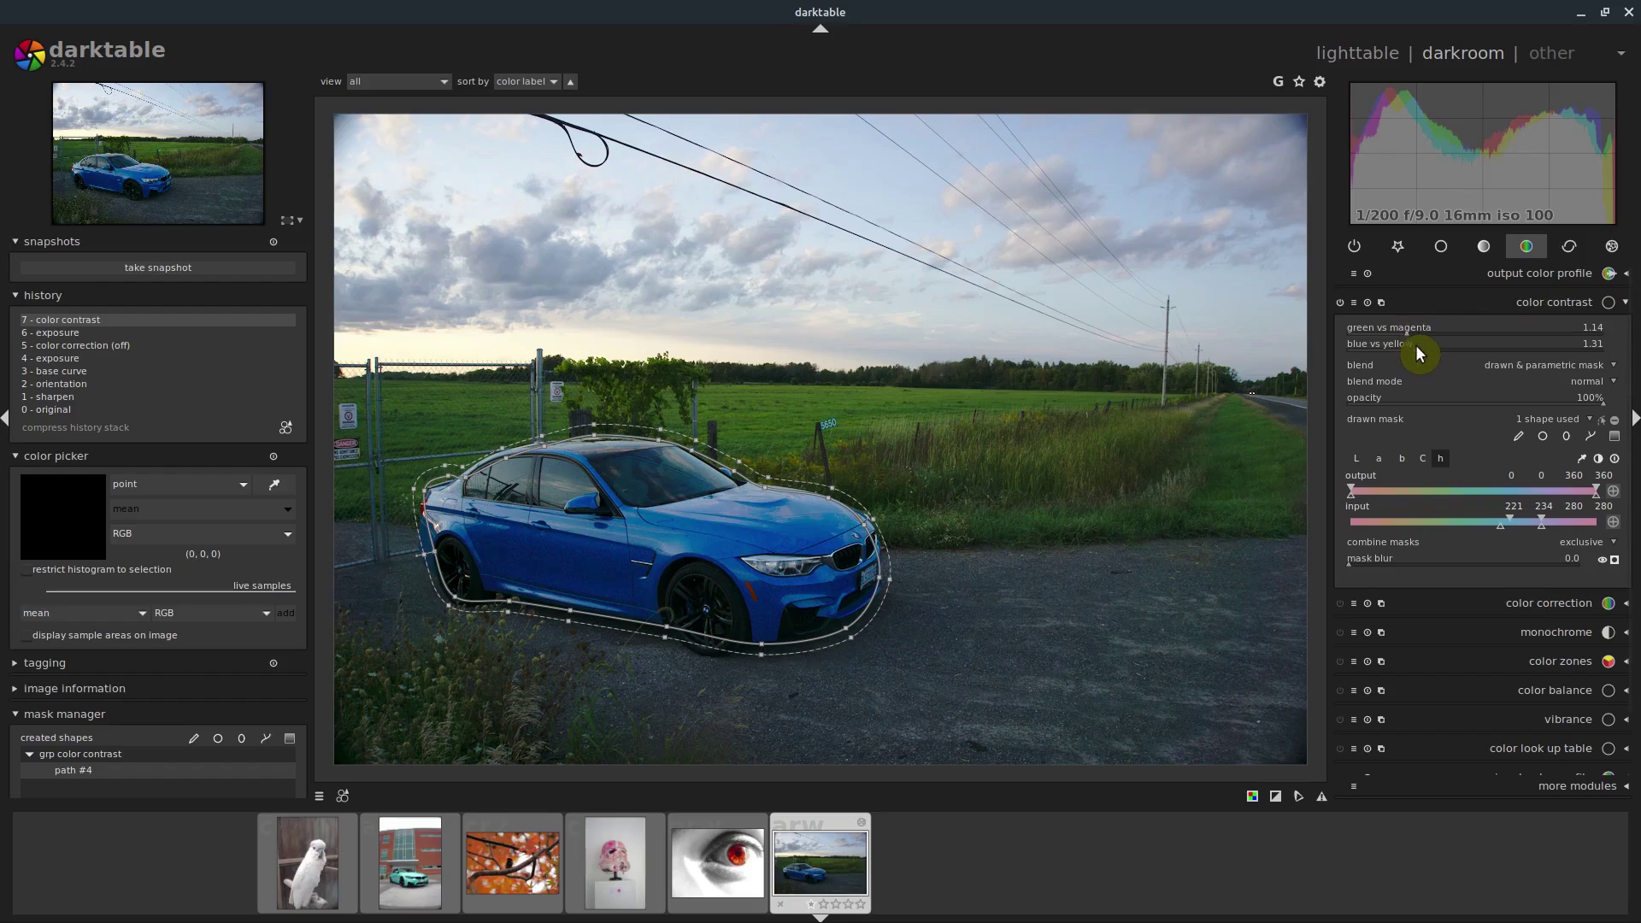
left_click(1340, 304)
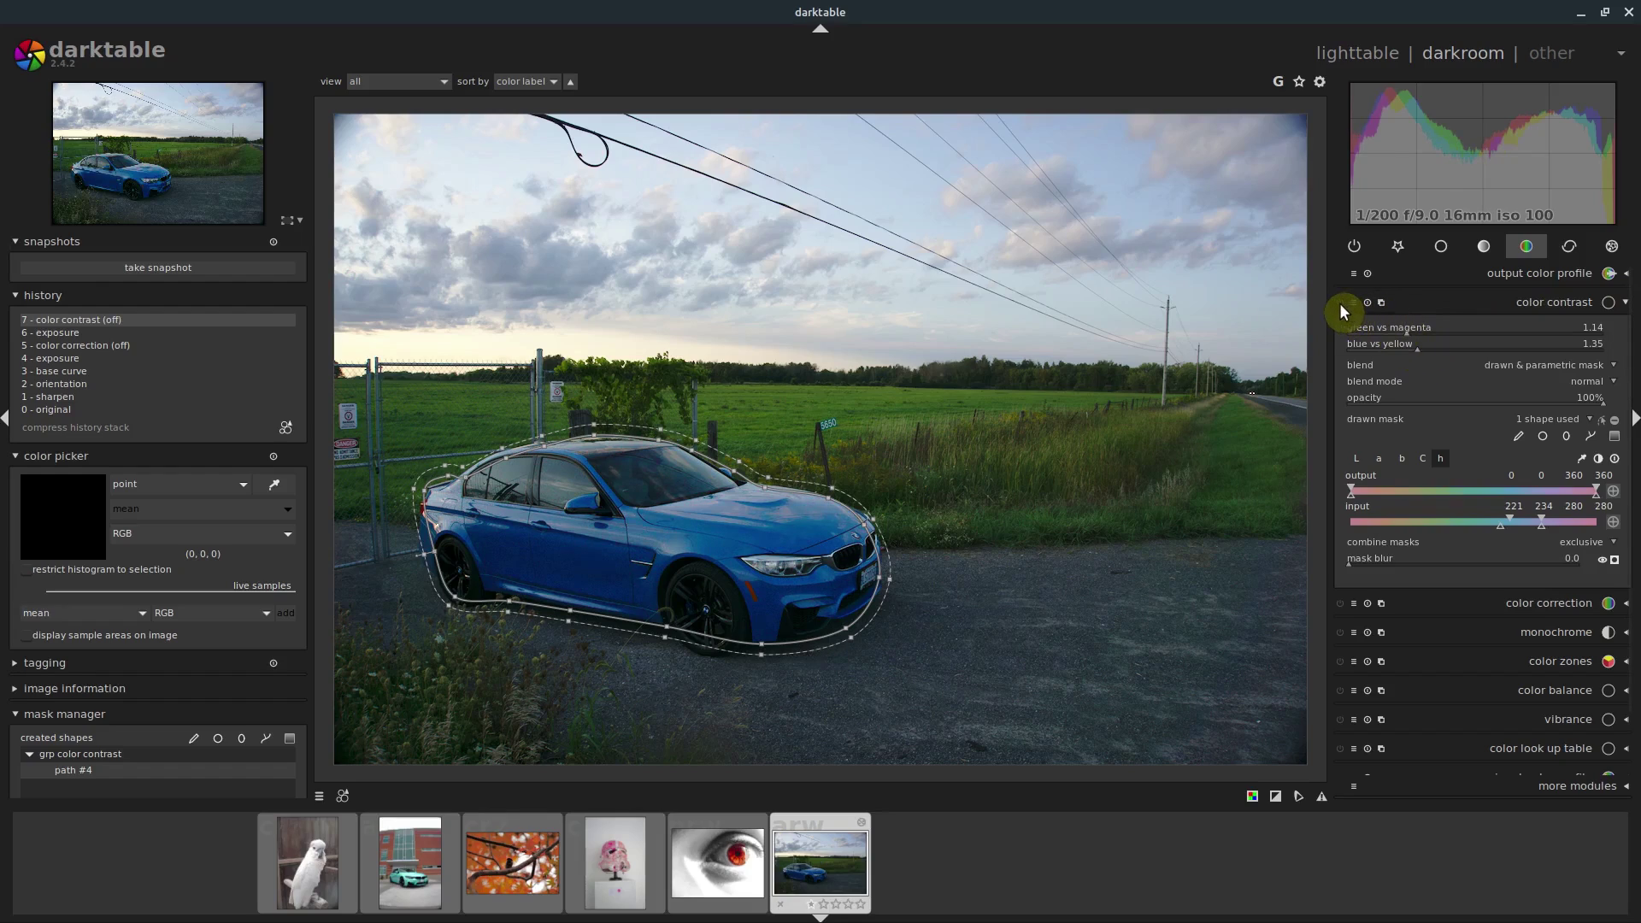
left_click(1340, 304)
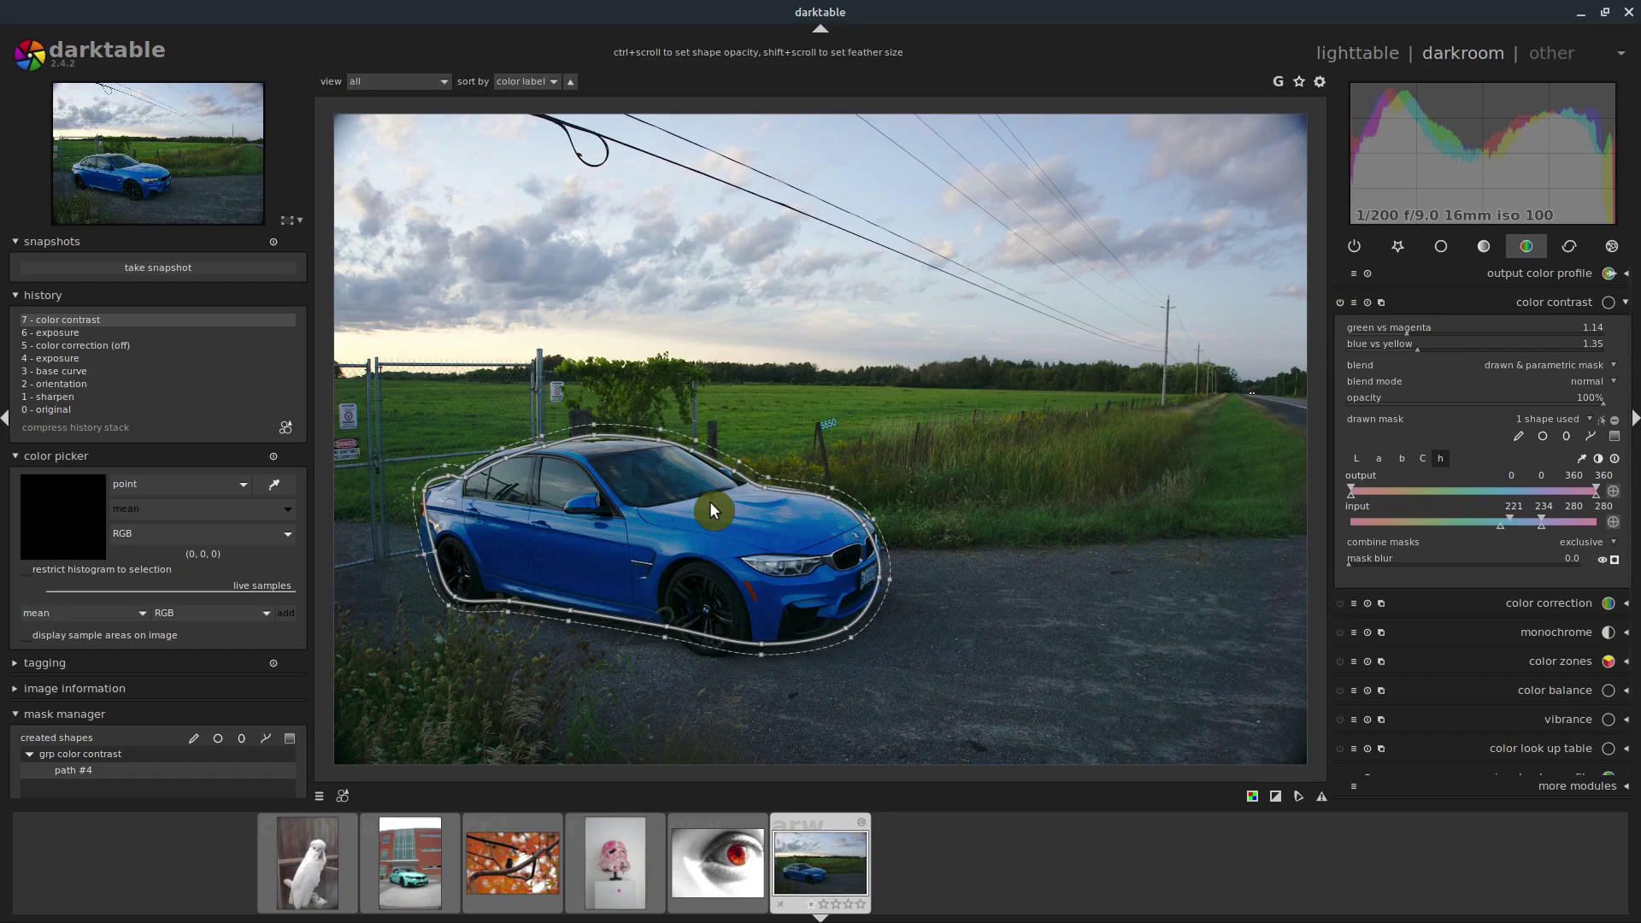
left_click(603, 859)
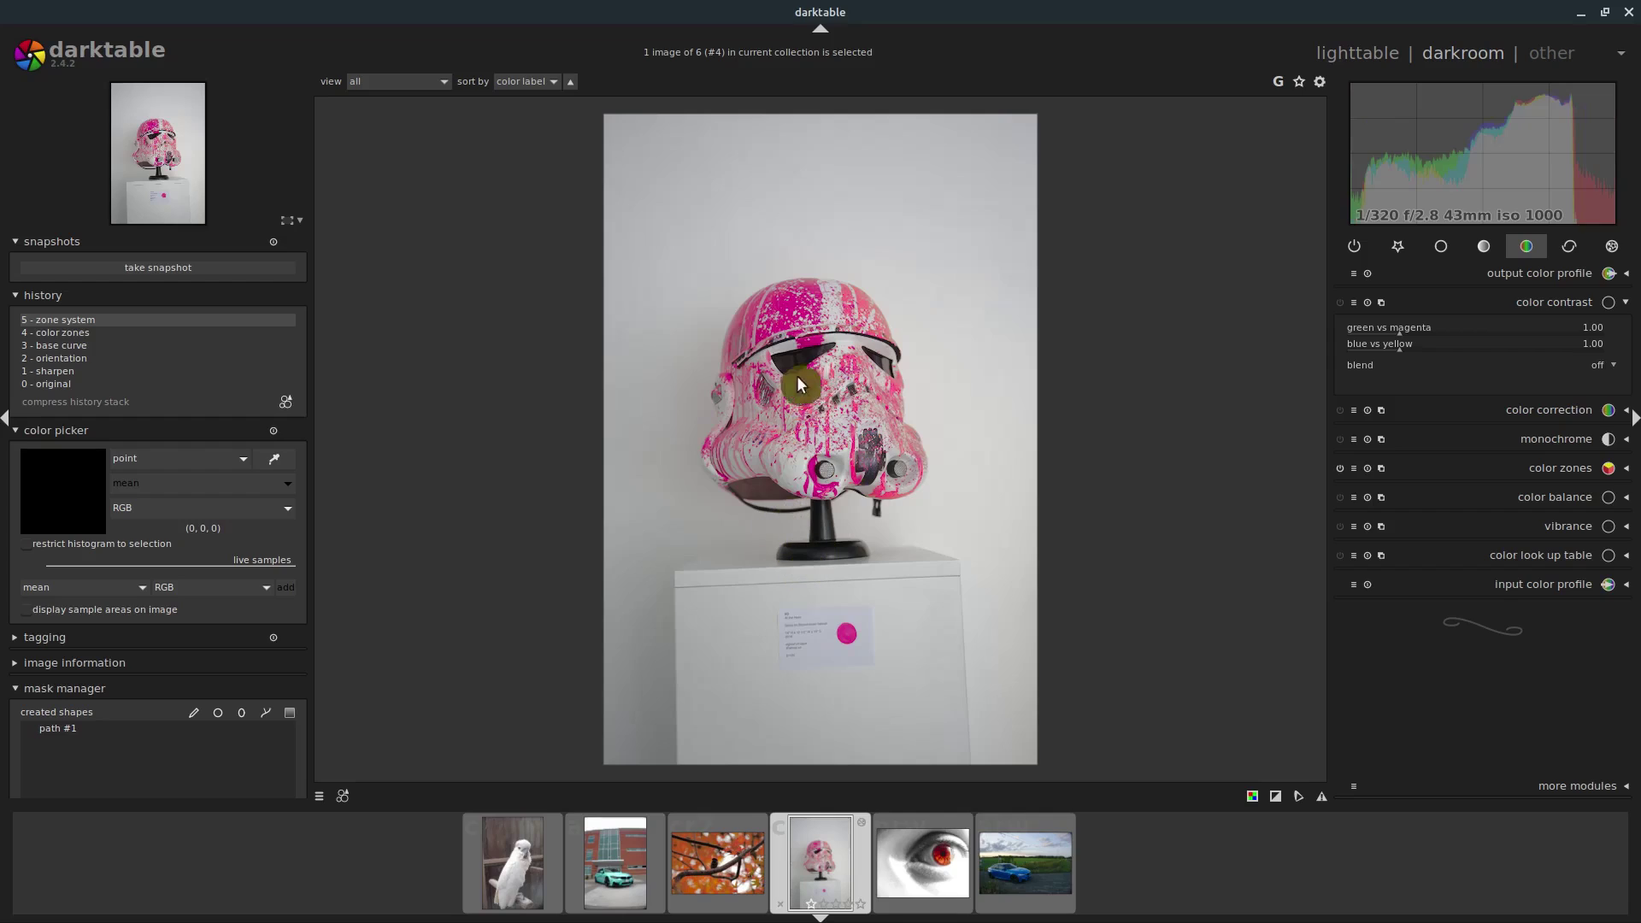
left_click(58, 348)
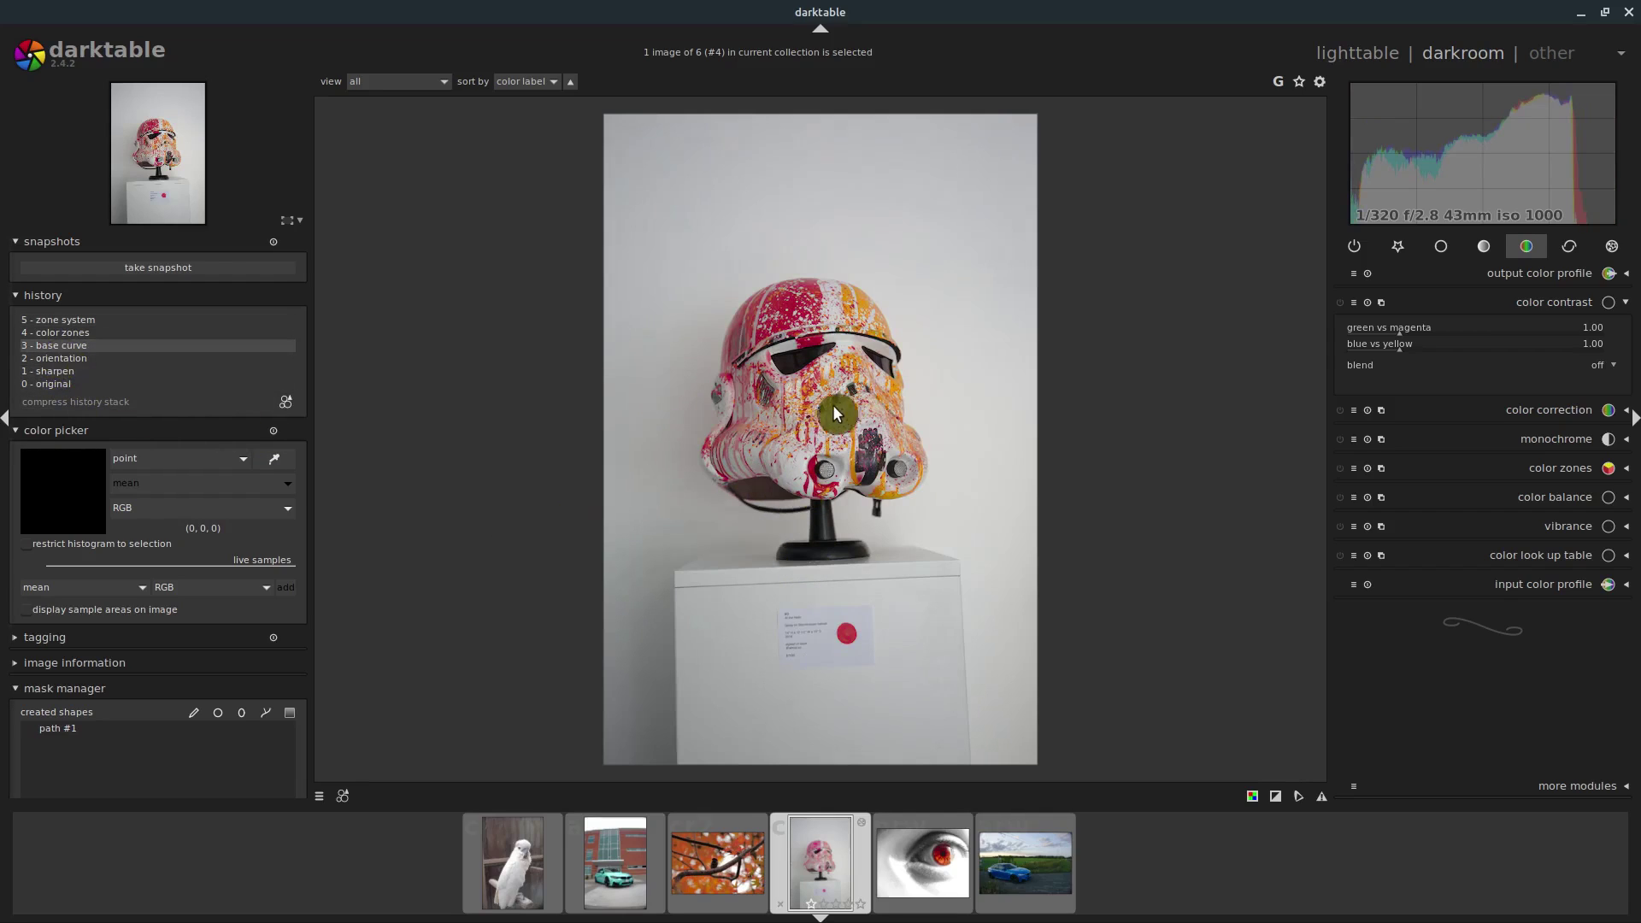
left_click(82, 320)
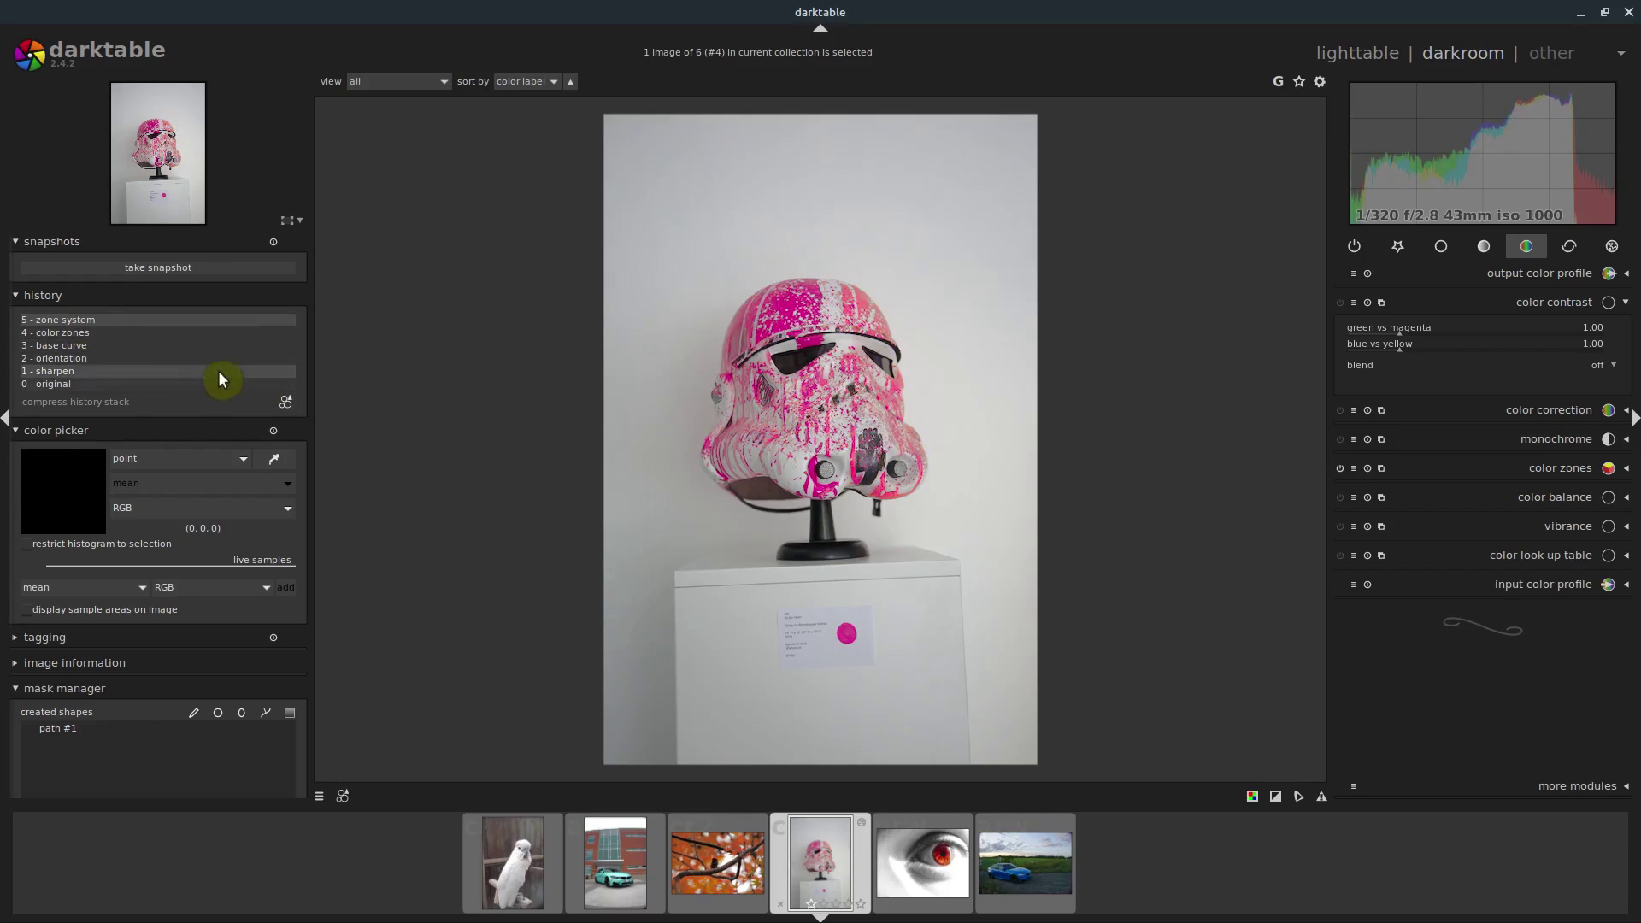
left_click(79, 347)
left_click(74, 332)
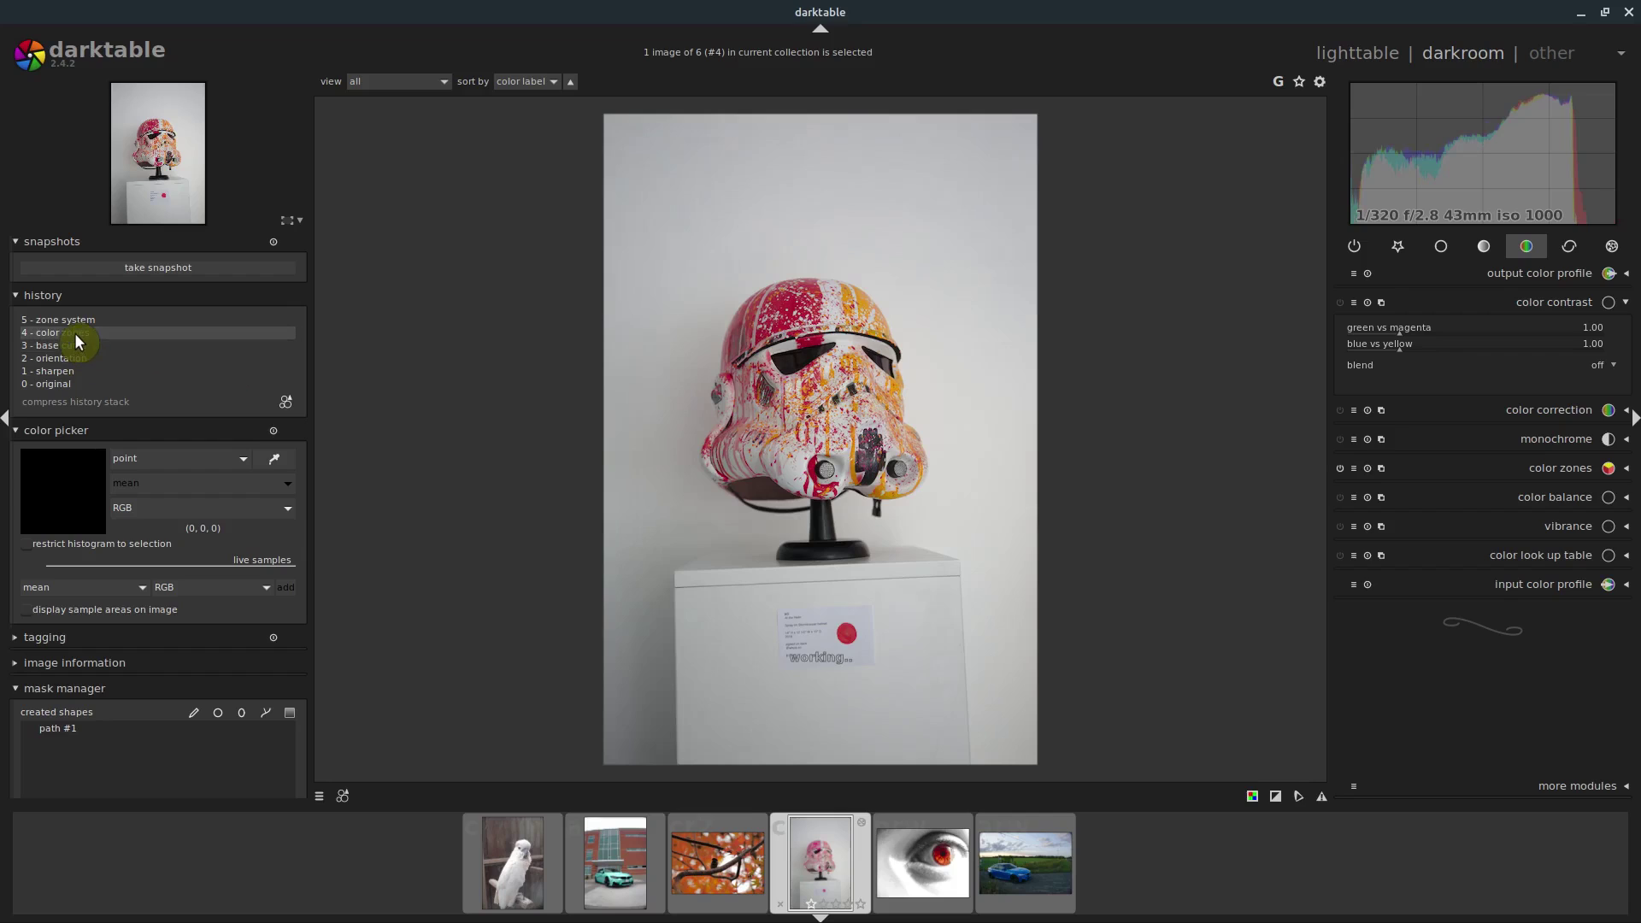
left_click(1025, 863)
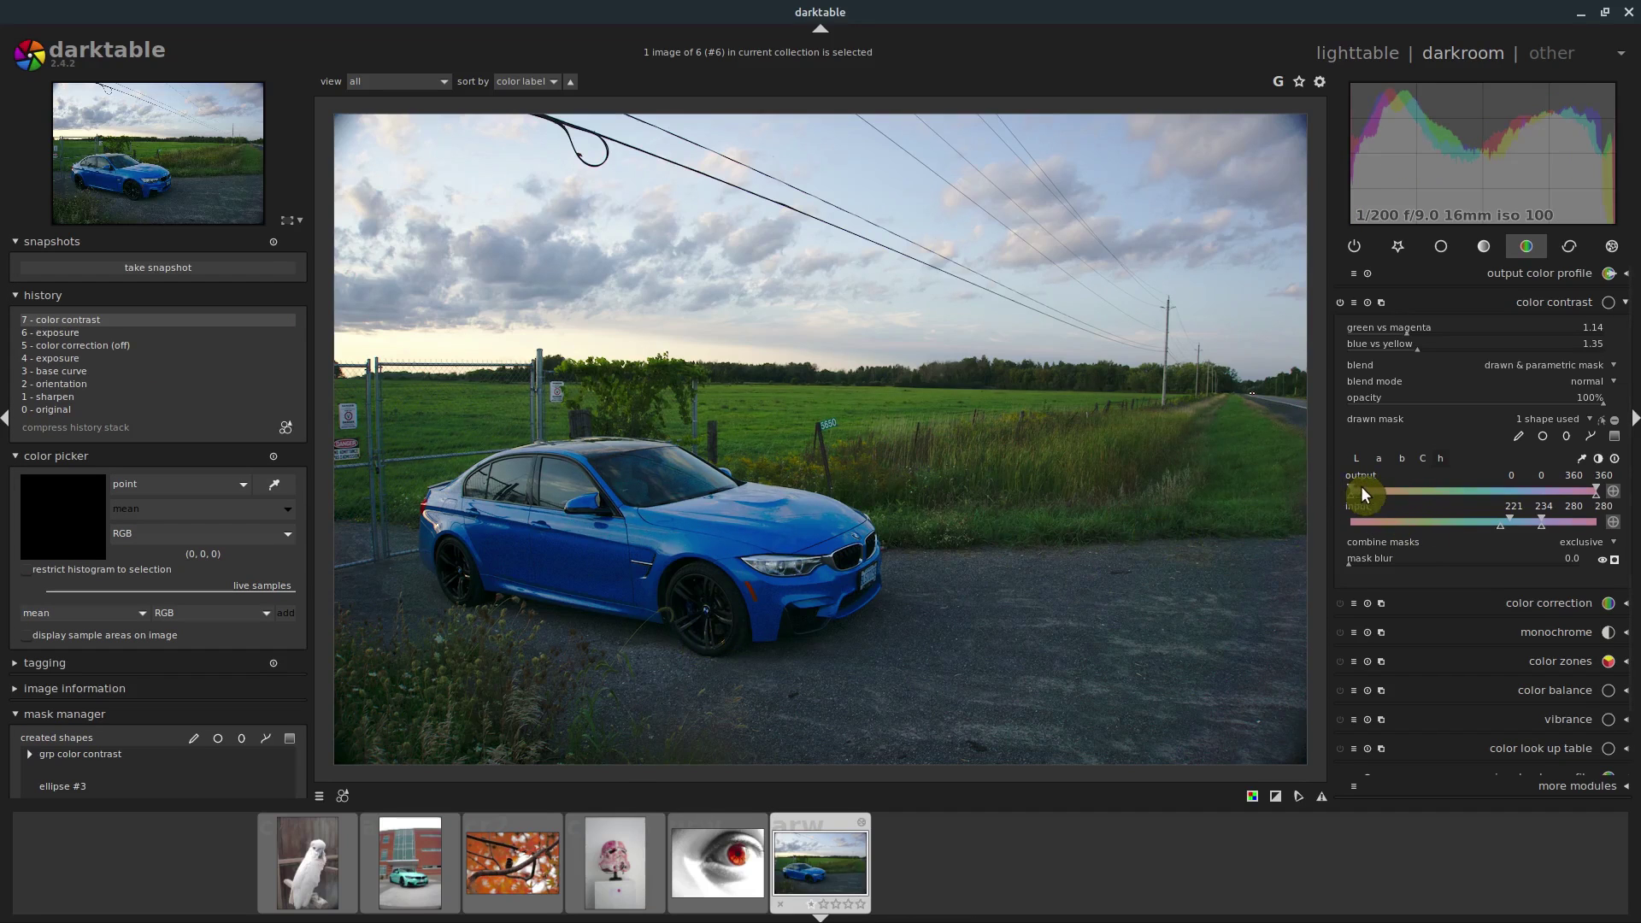
Switch the parametric mask to the L channel and place a circle shape over the field right of the car
left_click(1360, 459)
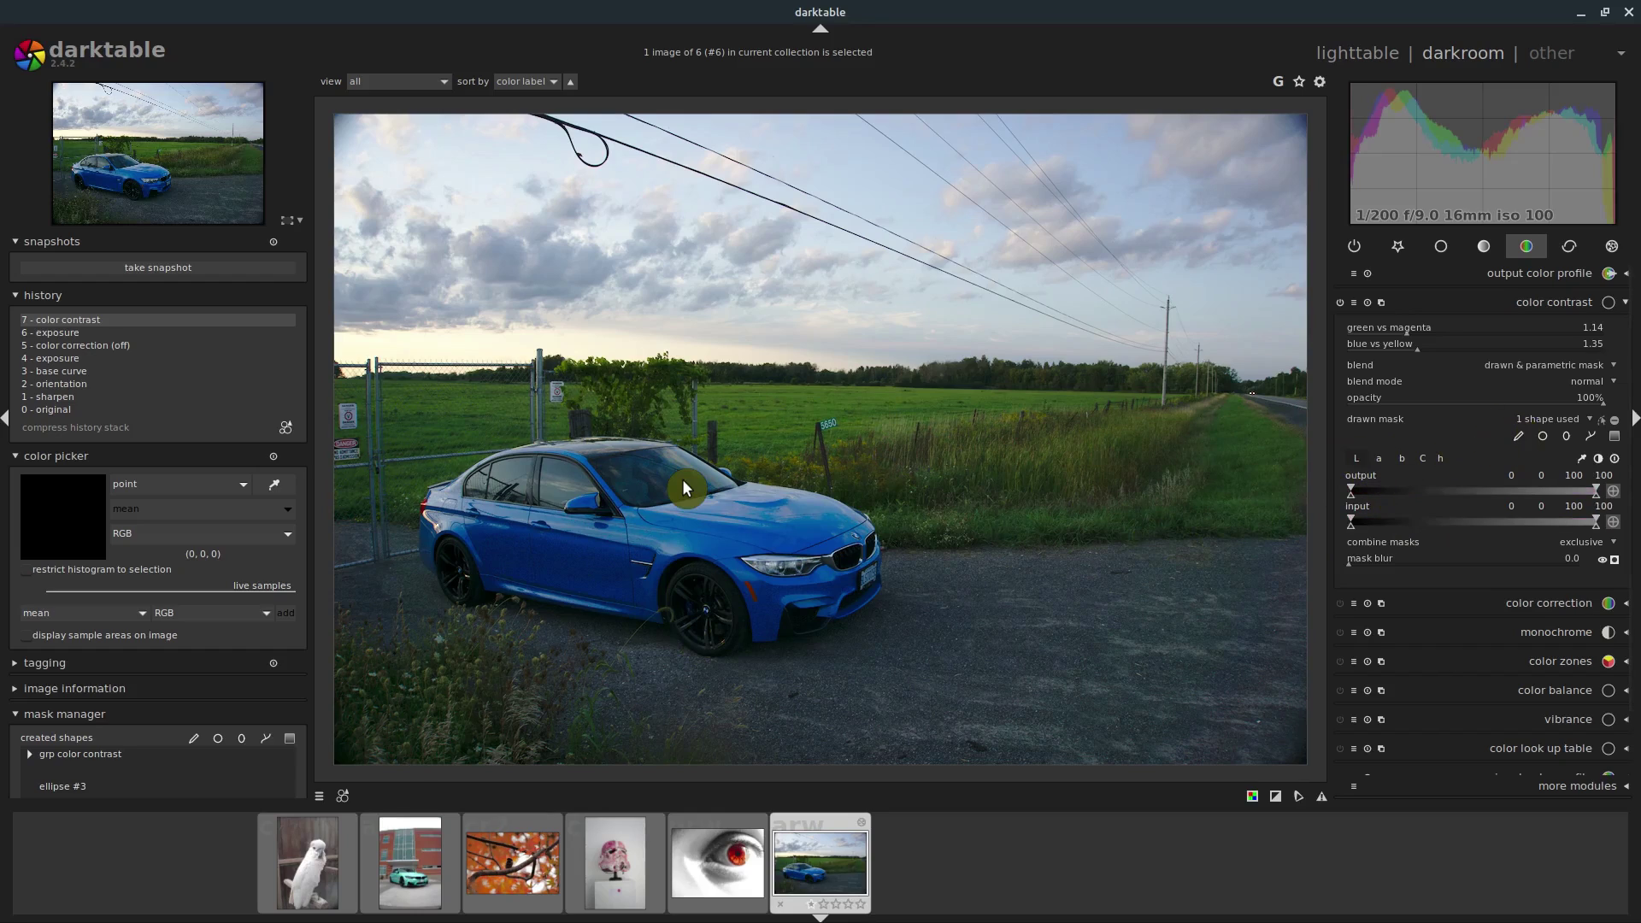
left_click(1543, 434)
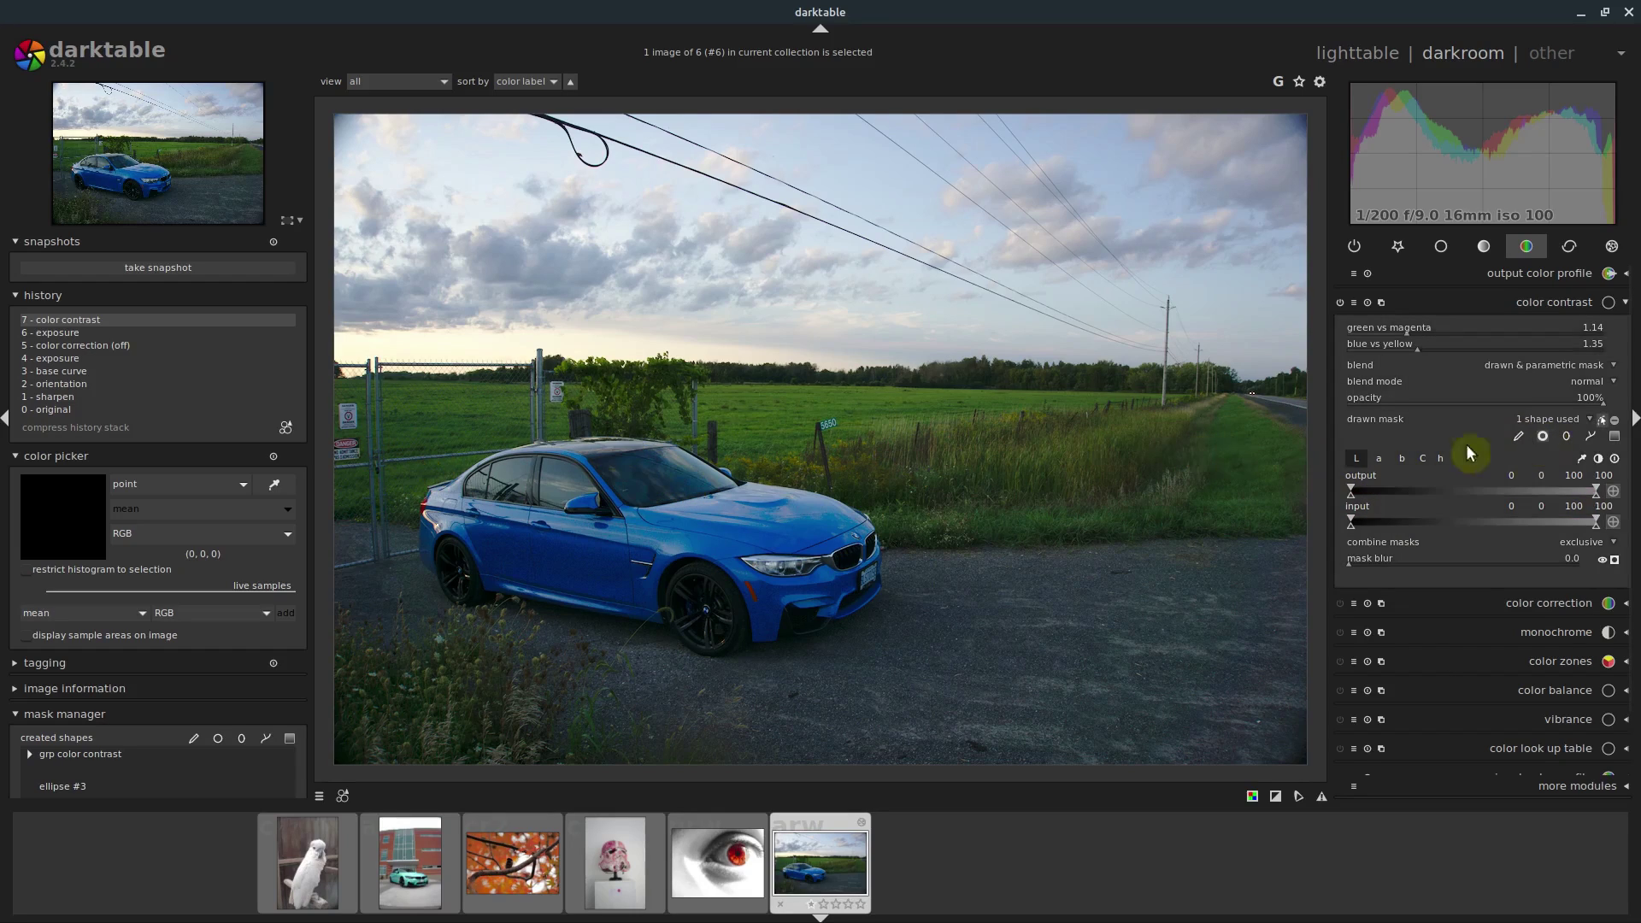
left_click(1044, 314)
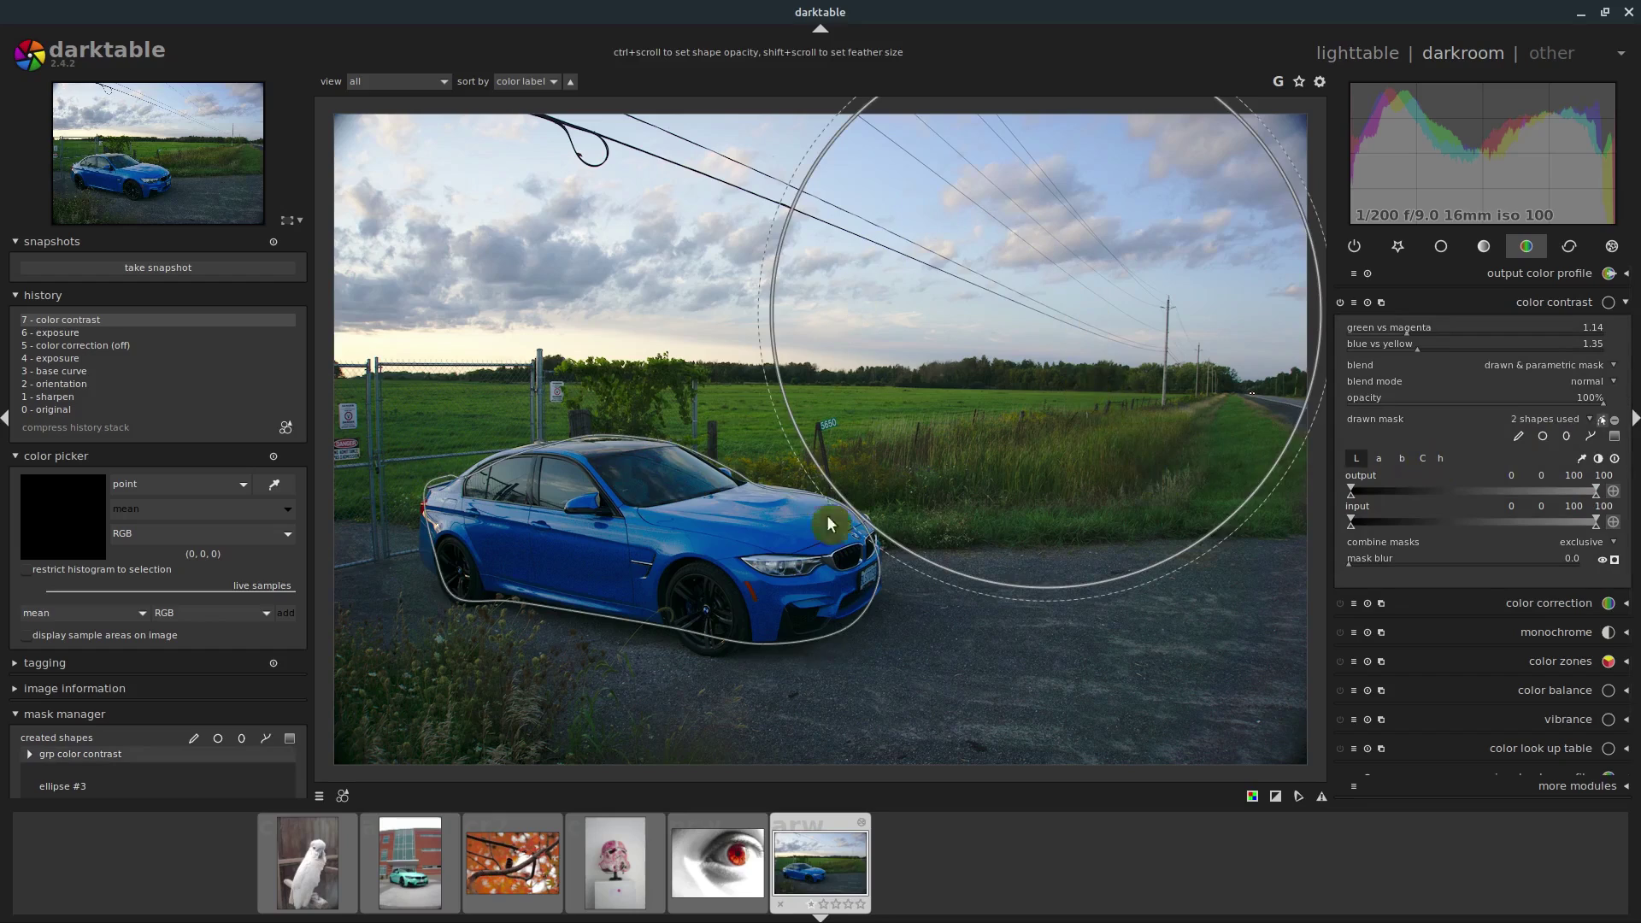